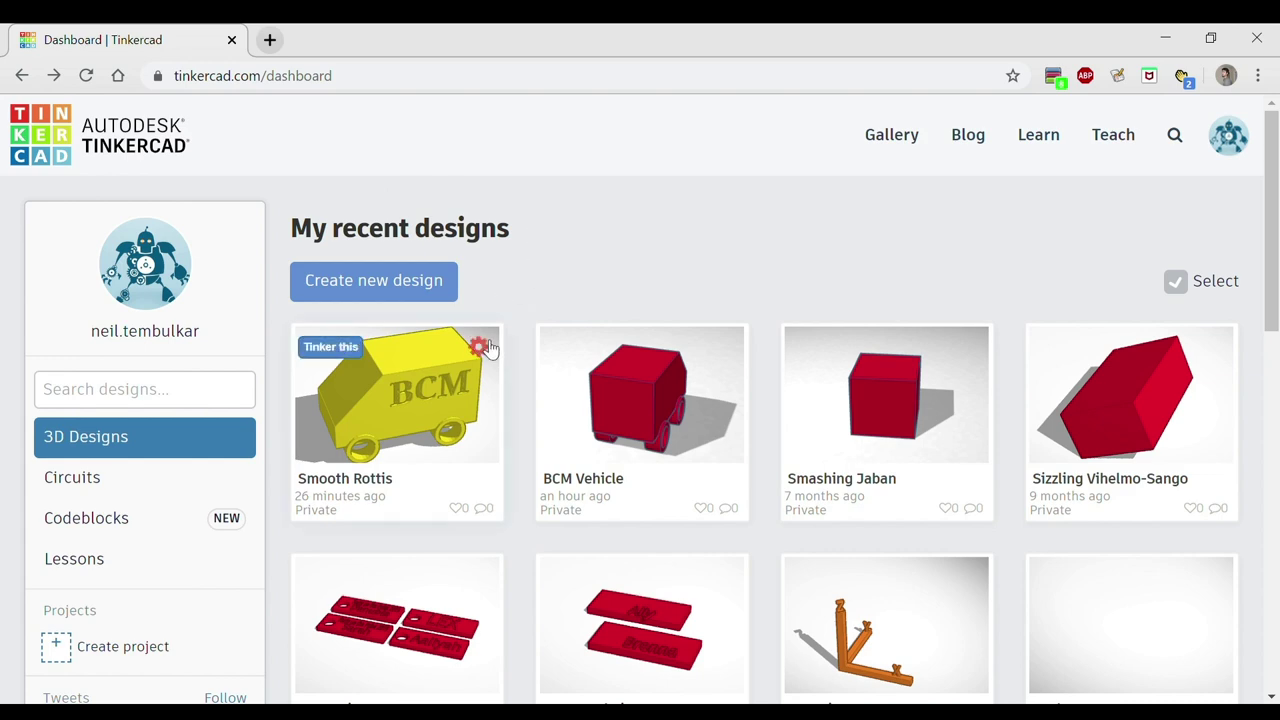
Look over the recent designs on the dashboard and create a new 3D design.
scroll(999, 383, down, 1)
scroll(1000, 390, down, 4)
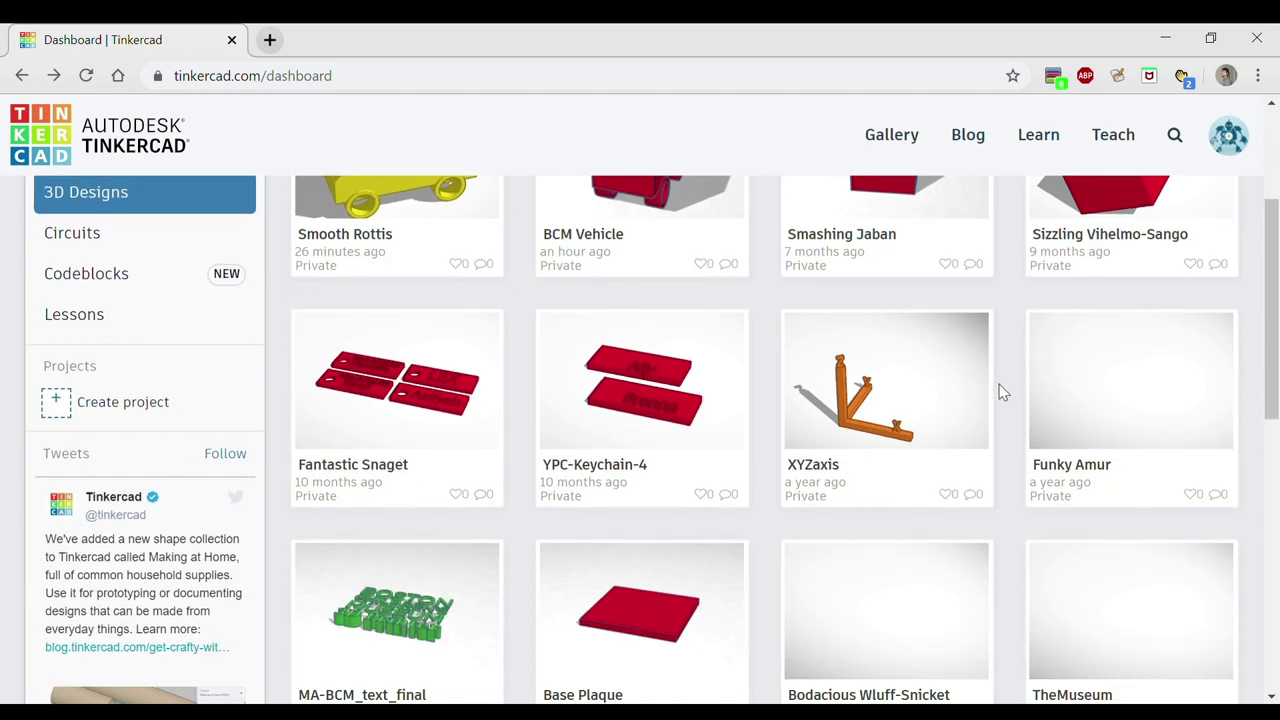
scroll(998, 385, up, 2)
scroll(974, 391, up, 3)
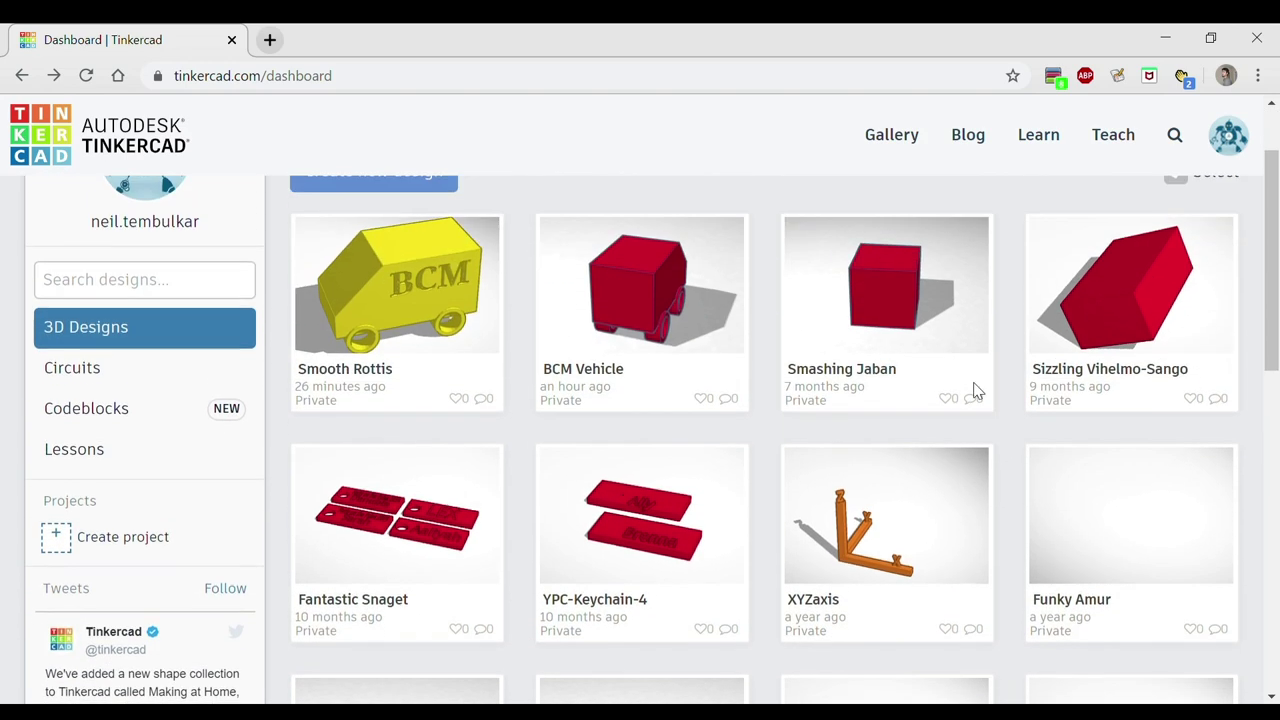
scroll(694, 294, down, 2)
scroll(706, 302, down, 1)
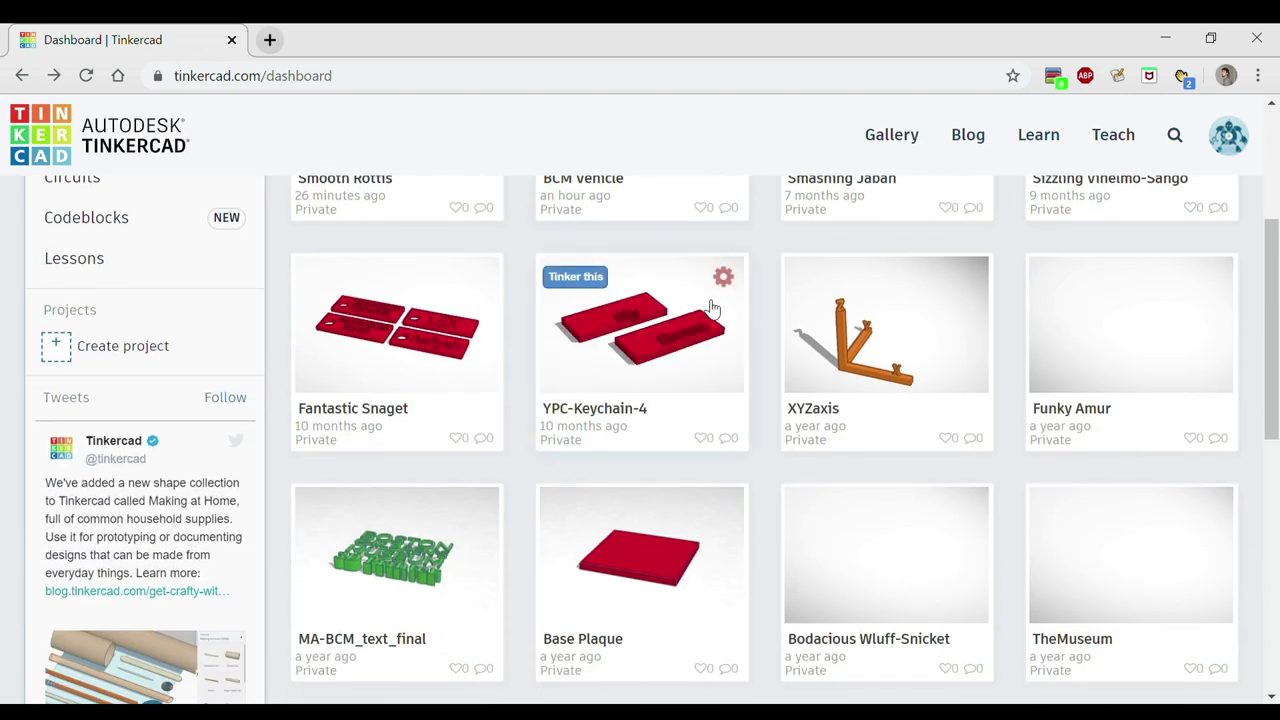
scroll(710, 312, up, 3)
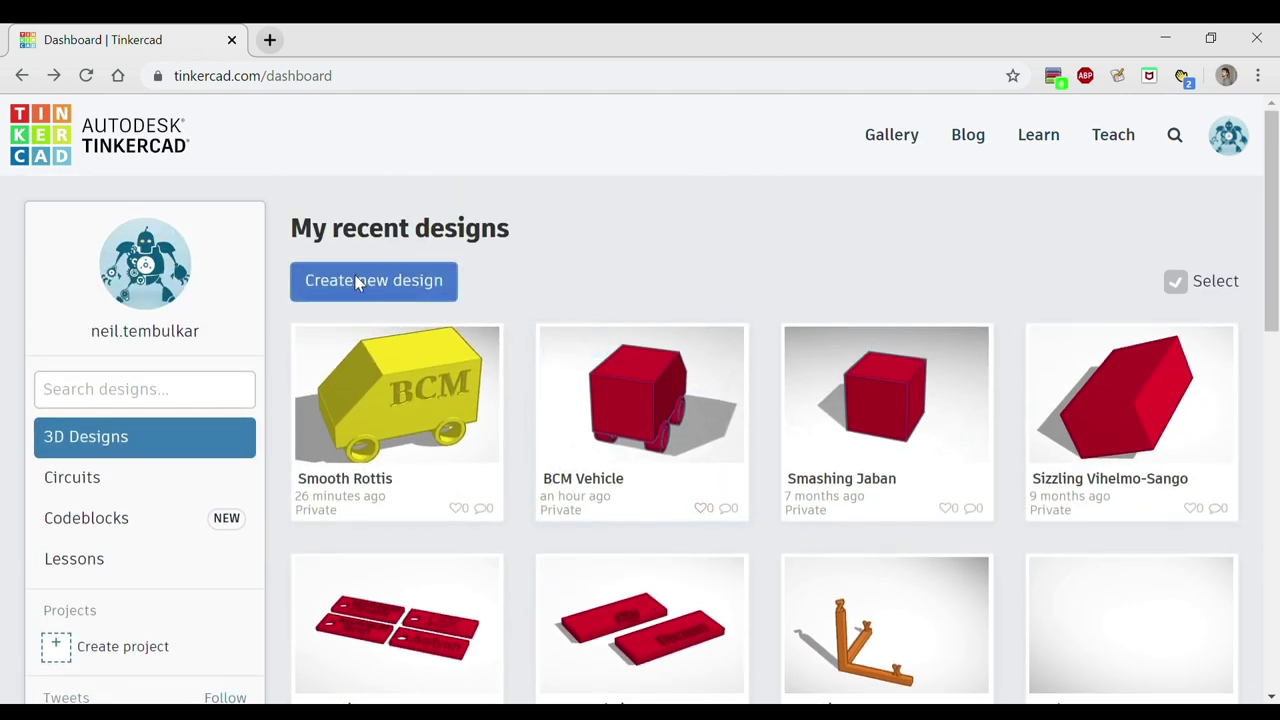
click(357, 283)
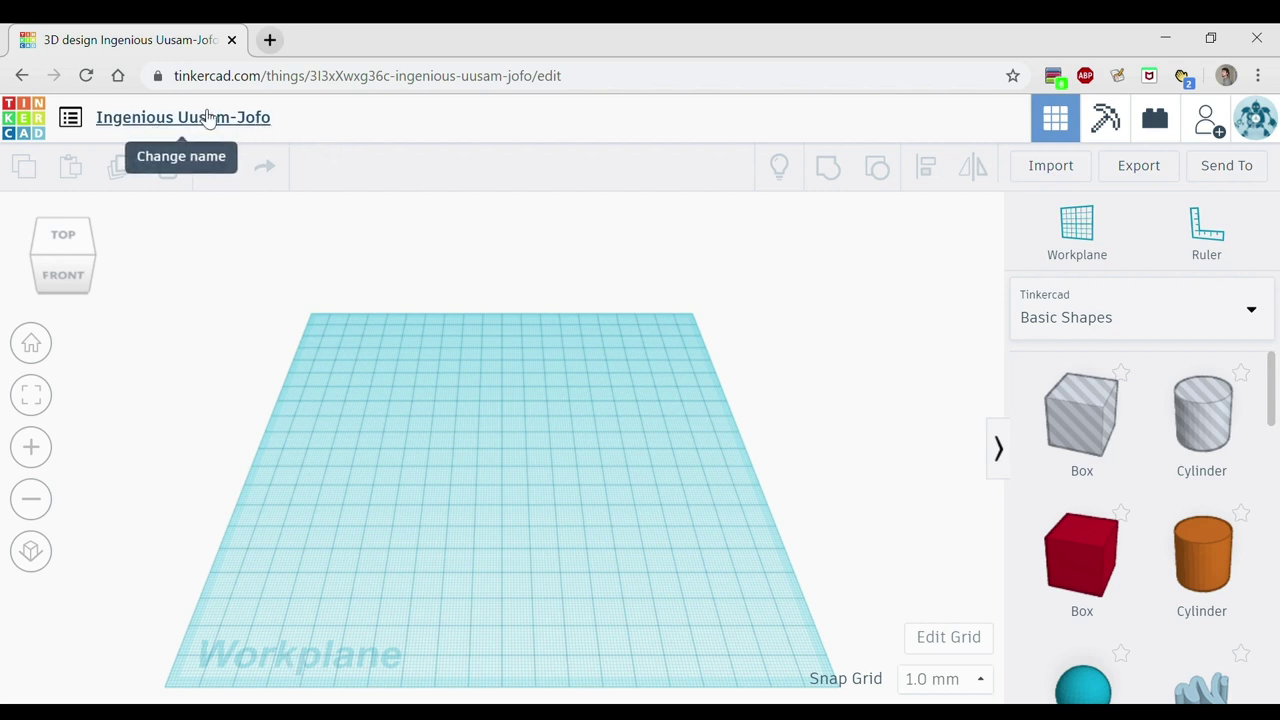
Rename the design to the owner's first name in possessive form followed by "BCM Vehicle".
click(150, 118)
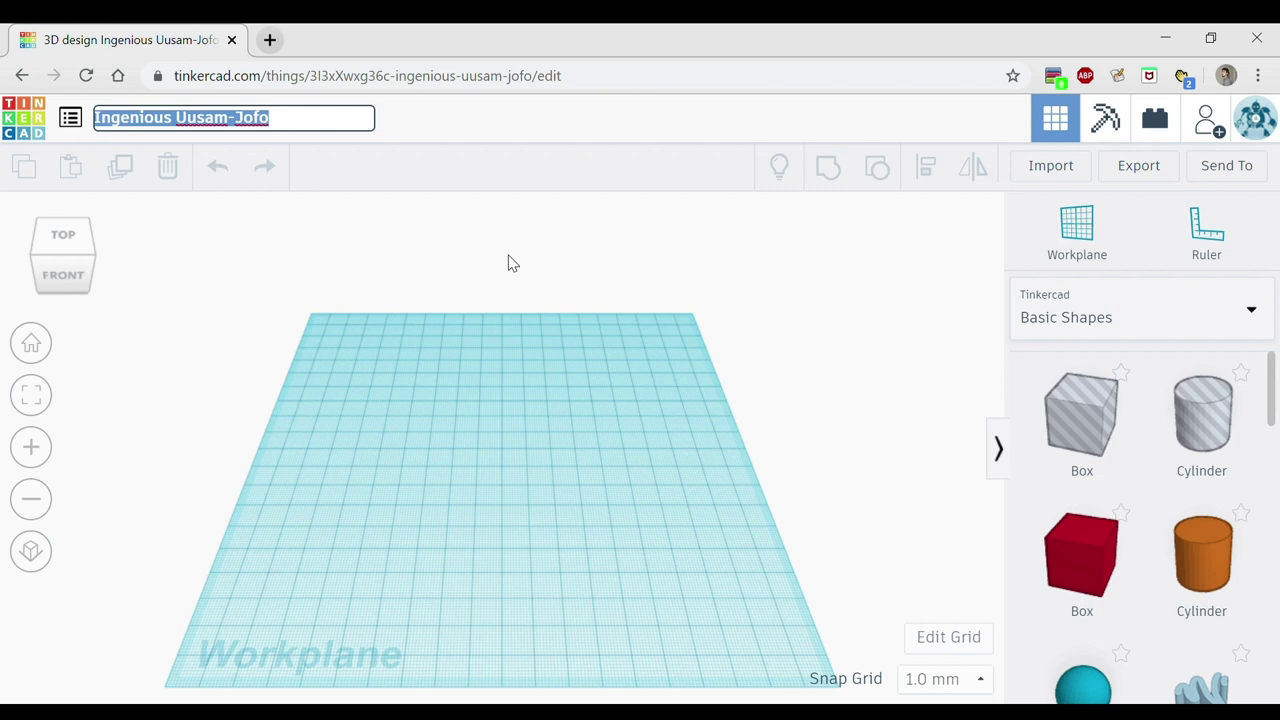
text(Neil's BCM Vehicle)
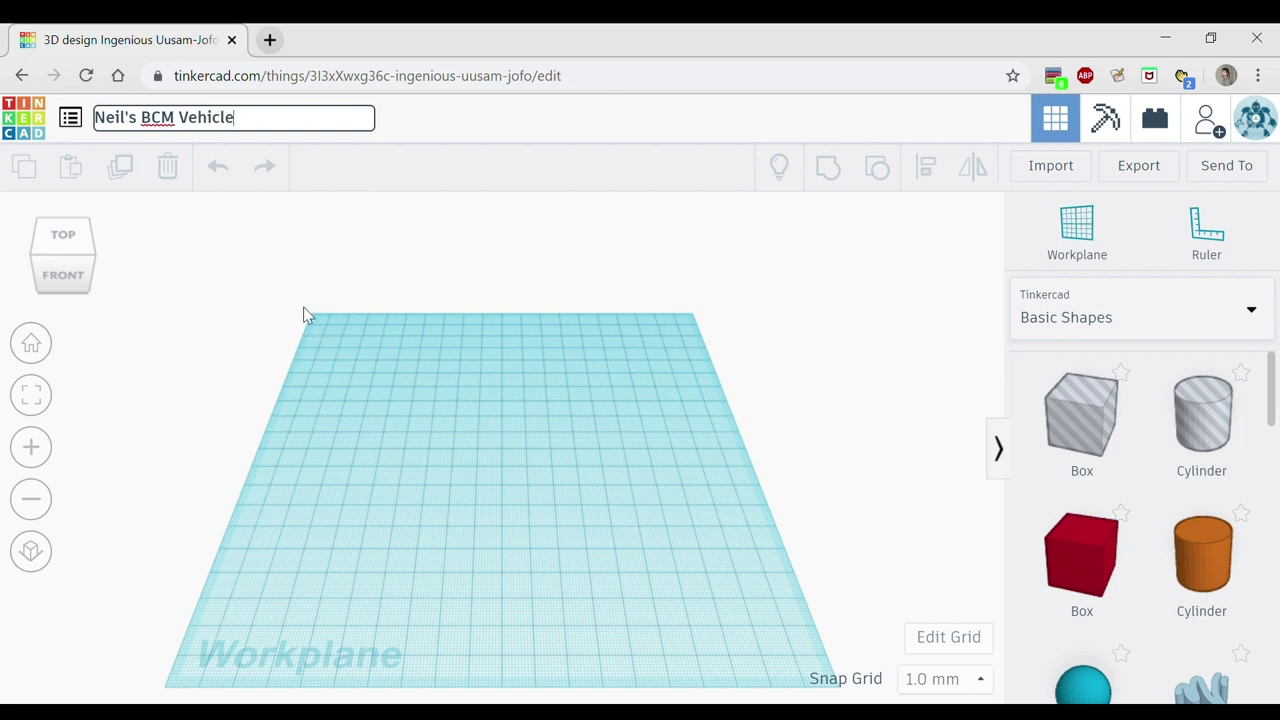
click(857, 427)
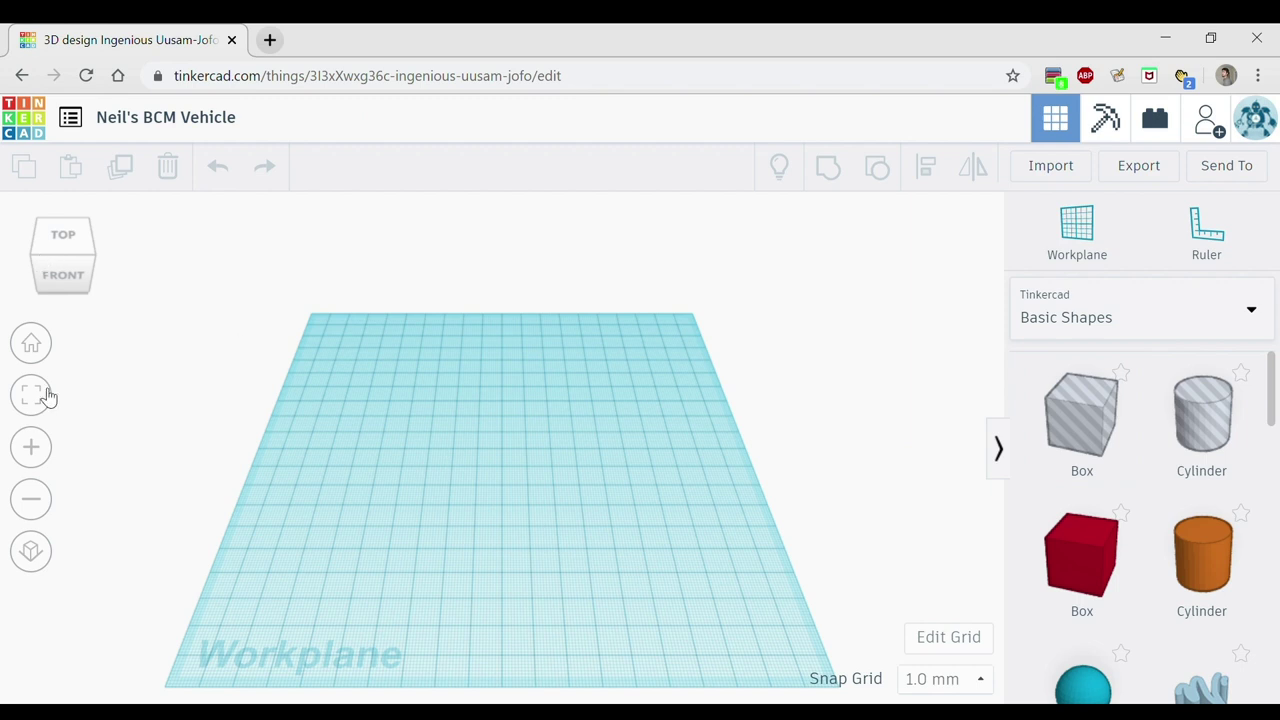
Examine the empty workplane from the front and at an angle, at different zoom levels, and in orthographic and perspective projection.
click(58, 282)
drag(60, 274, 69, 269)
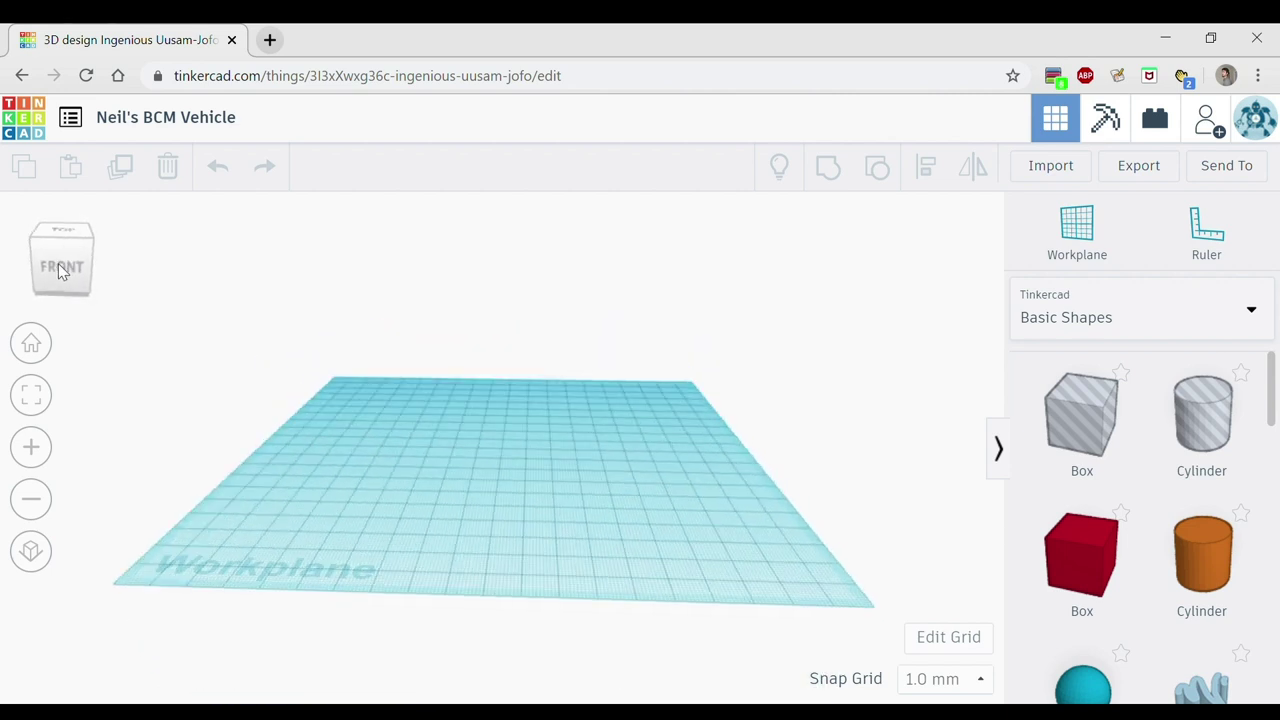
click(60, 268)
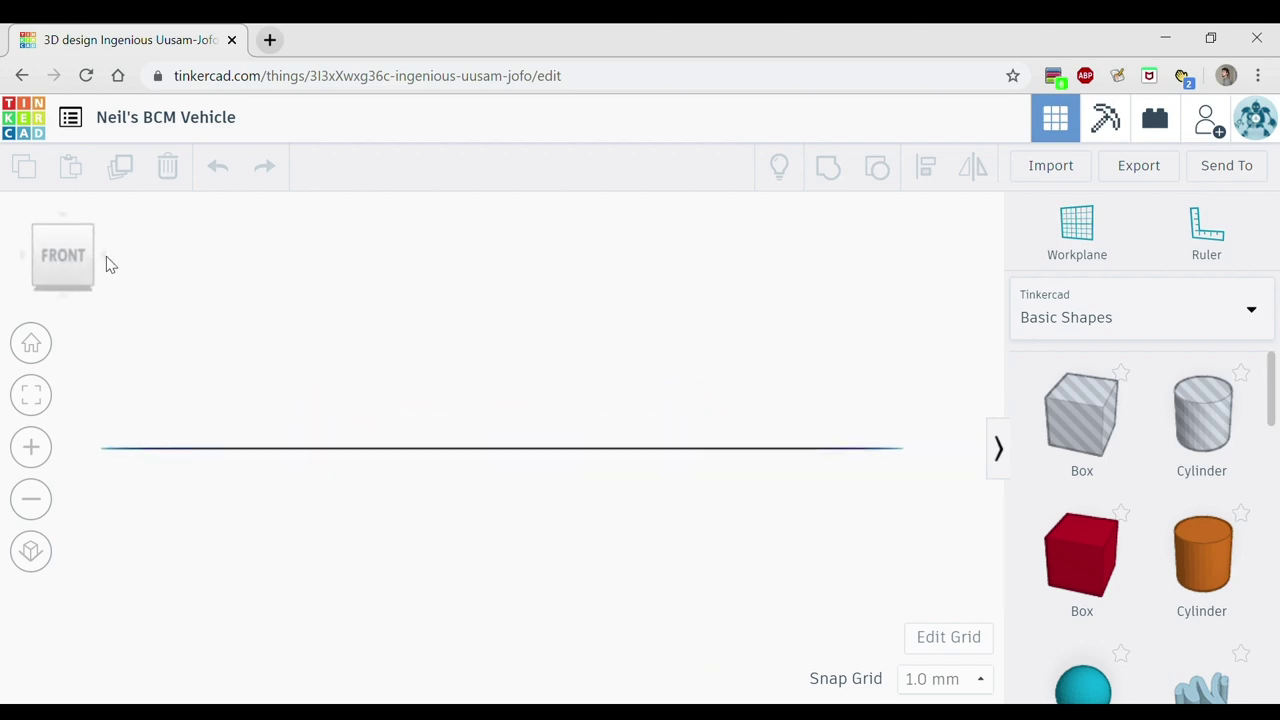
click(103, 257)
drag(51, 254, 80, 257)
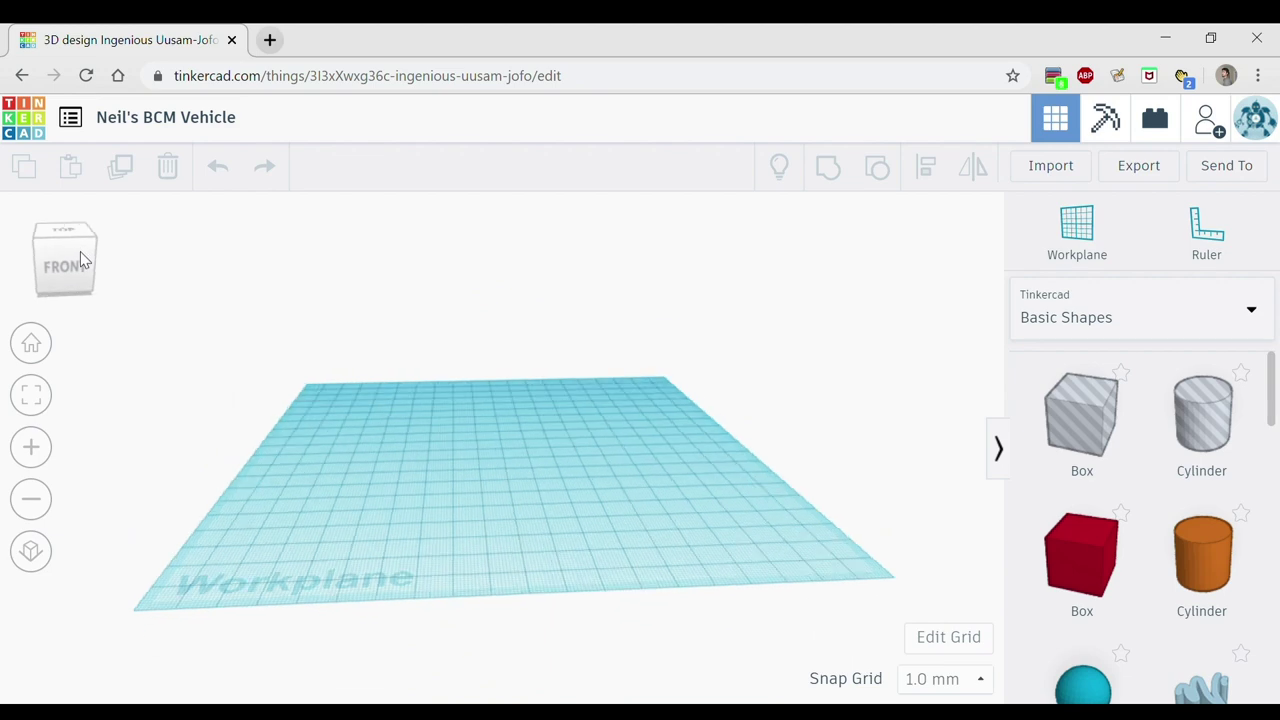
click(37, 447)
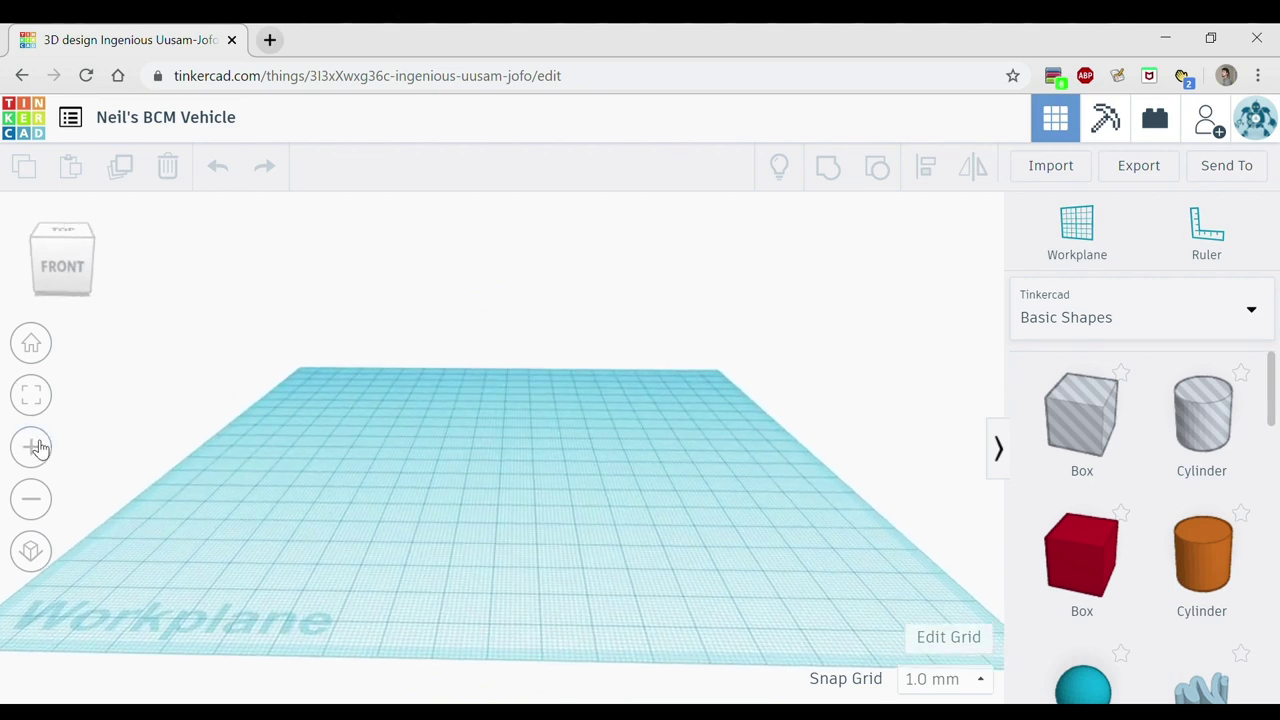
click(36, 447)
click(31, 499)
click(34, 500)
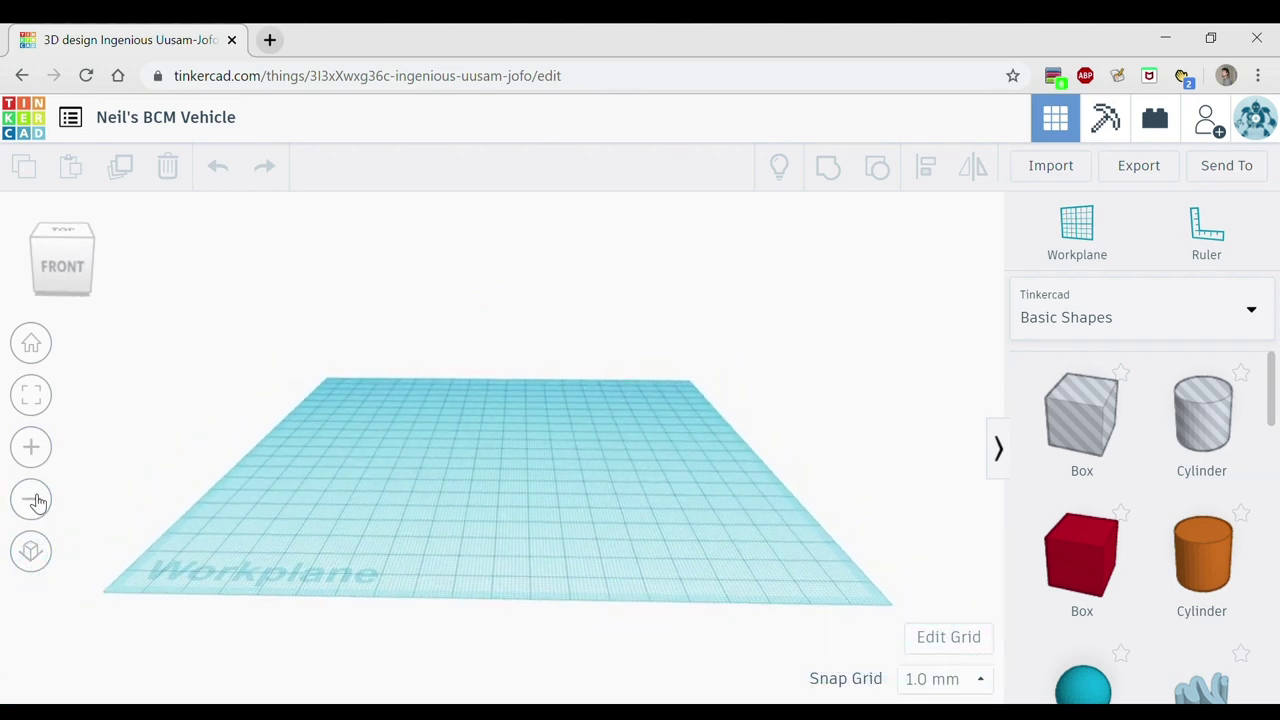
click(33, 556)
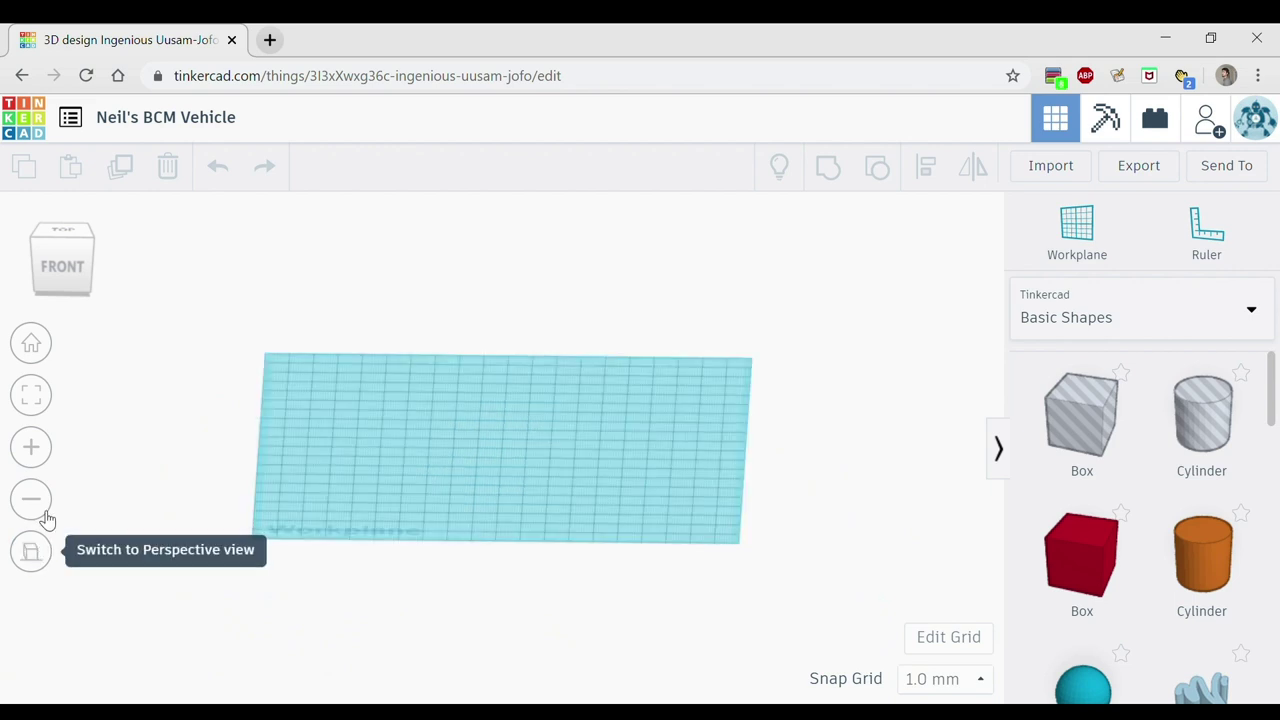
click(34, 551)
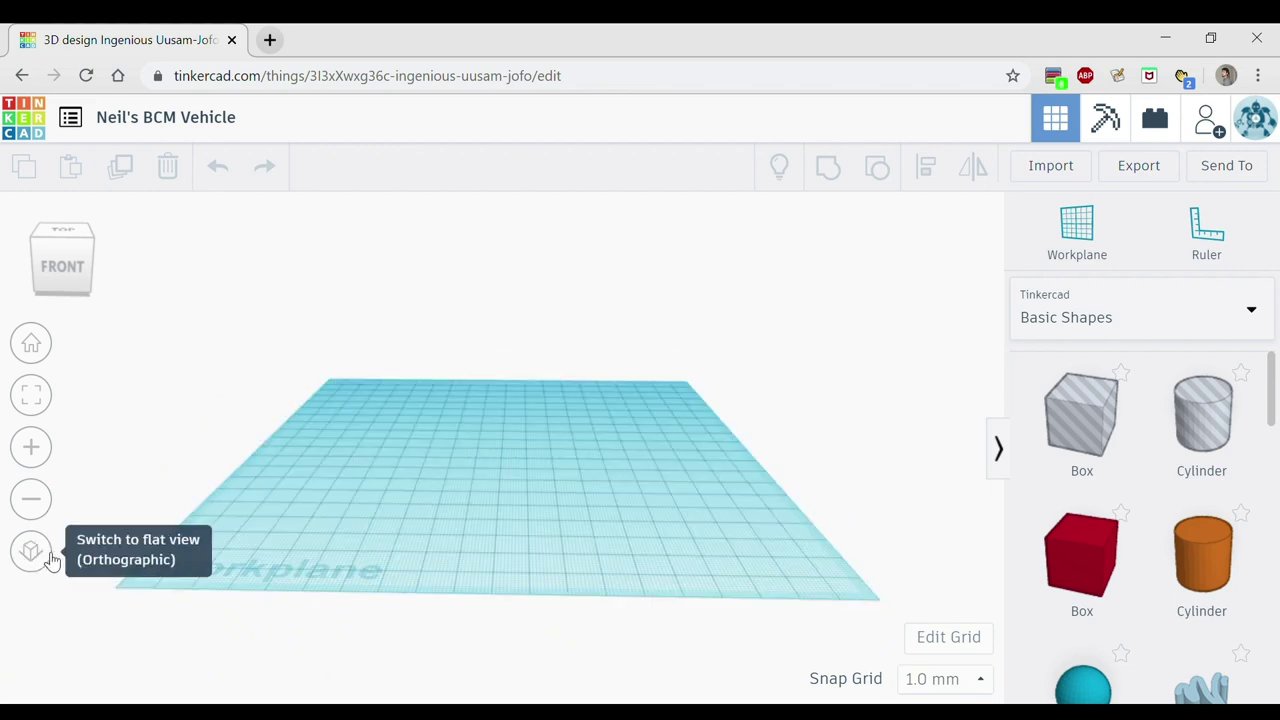
Place a hole box from the basic shapes near the middle of the workplane.
click(34, 450)
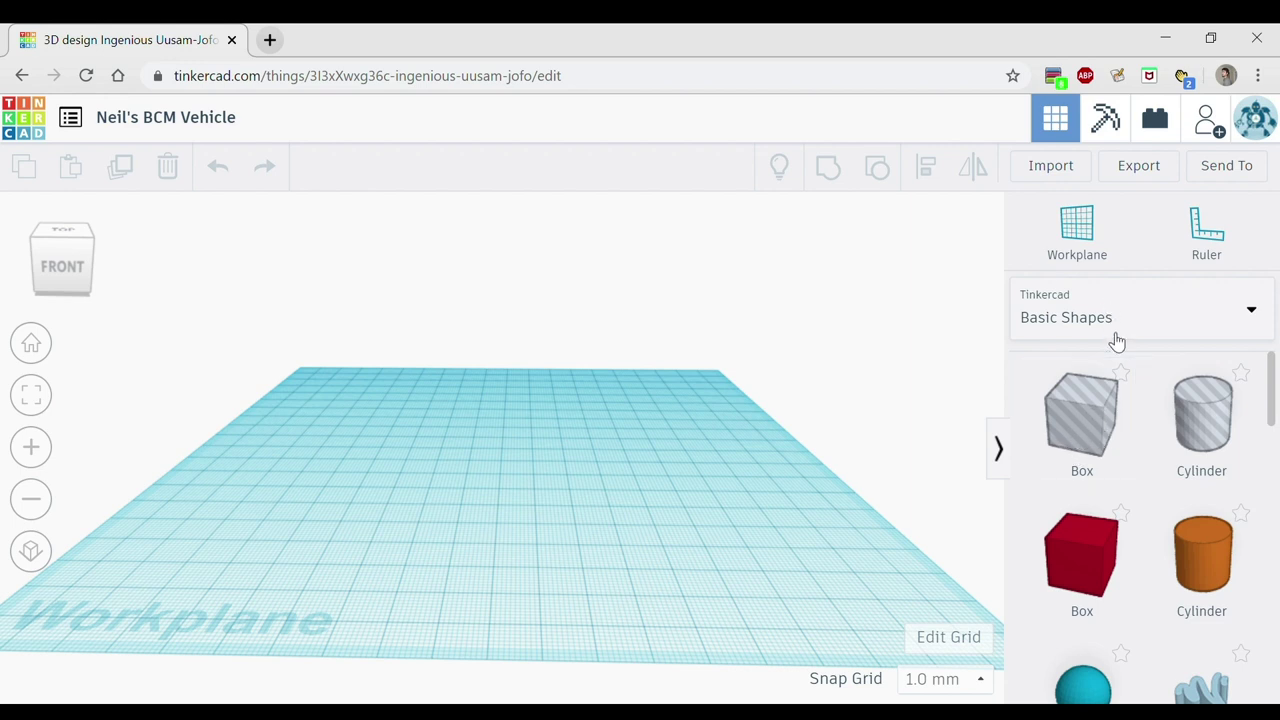
drag(1100, 462, 490, 502)
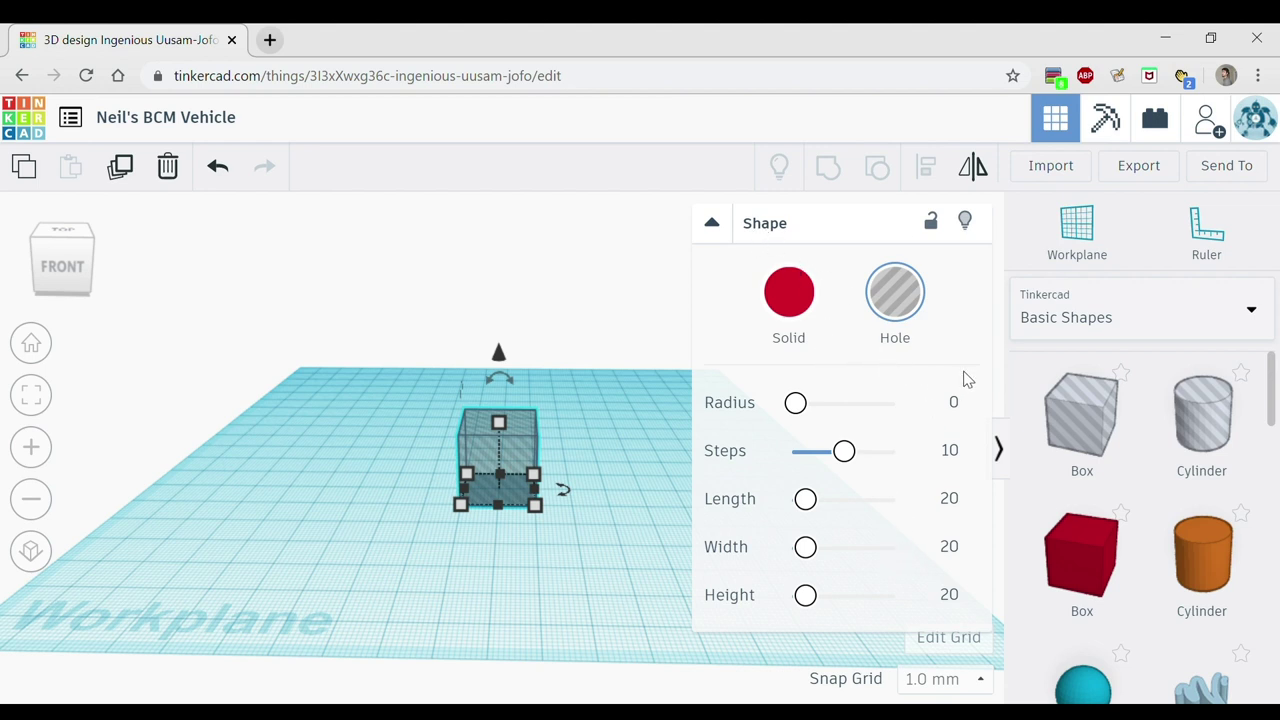
Try switching the box back and forth between solid and hole.
click(797, 303)
click(895, 298)
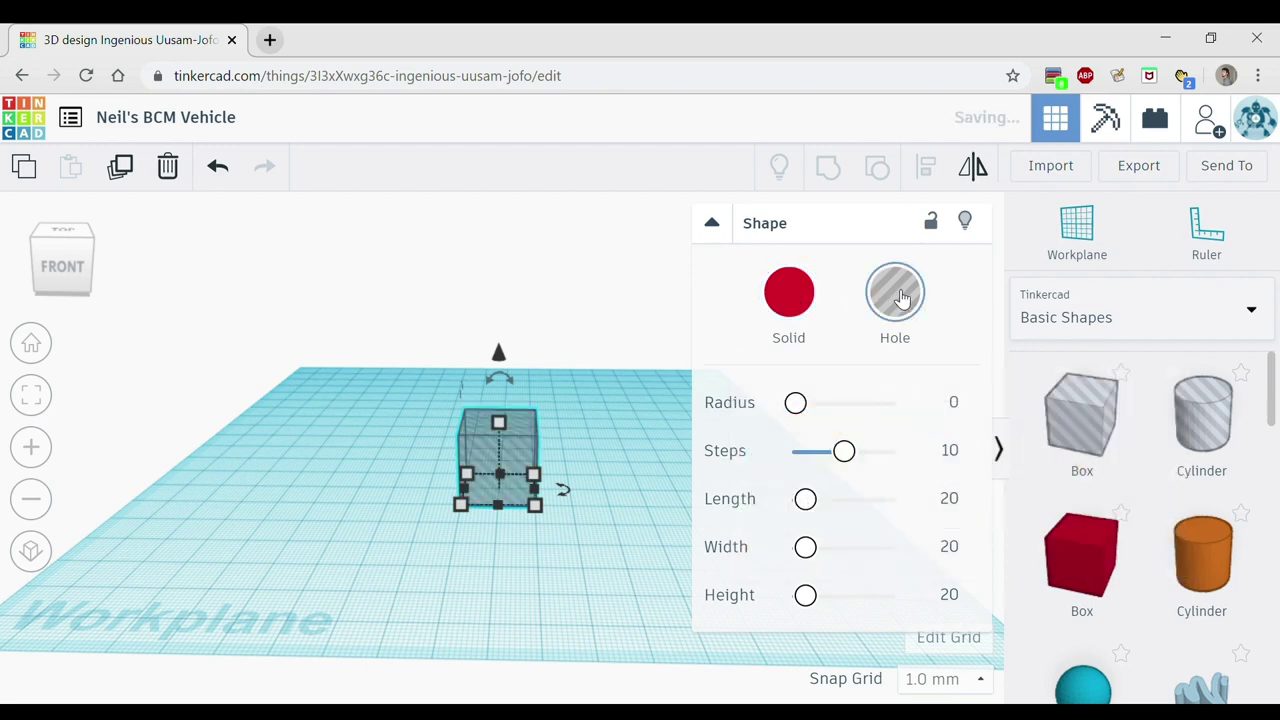
click(810, 305)
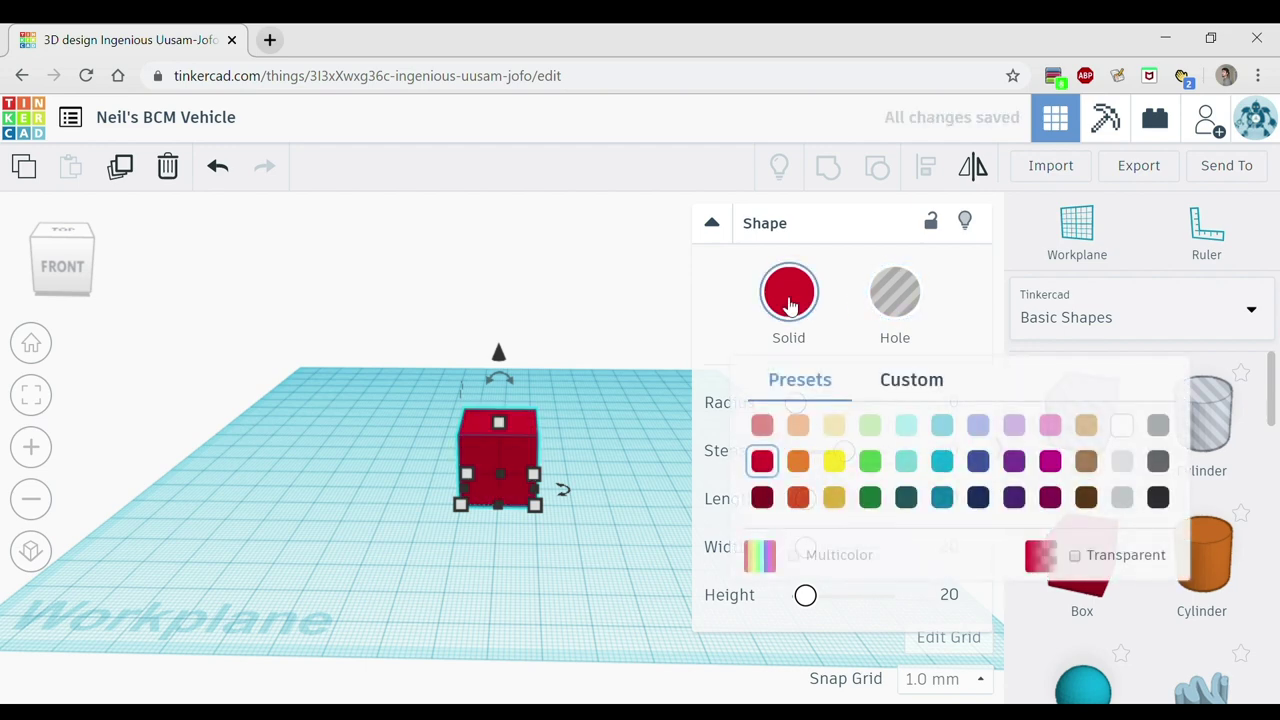
click(898, 308)
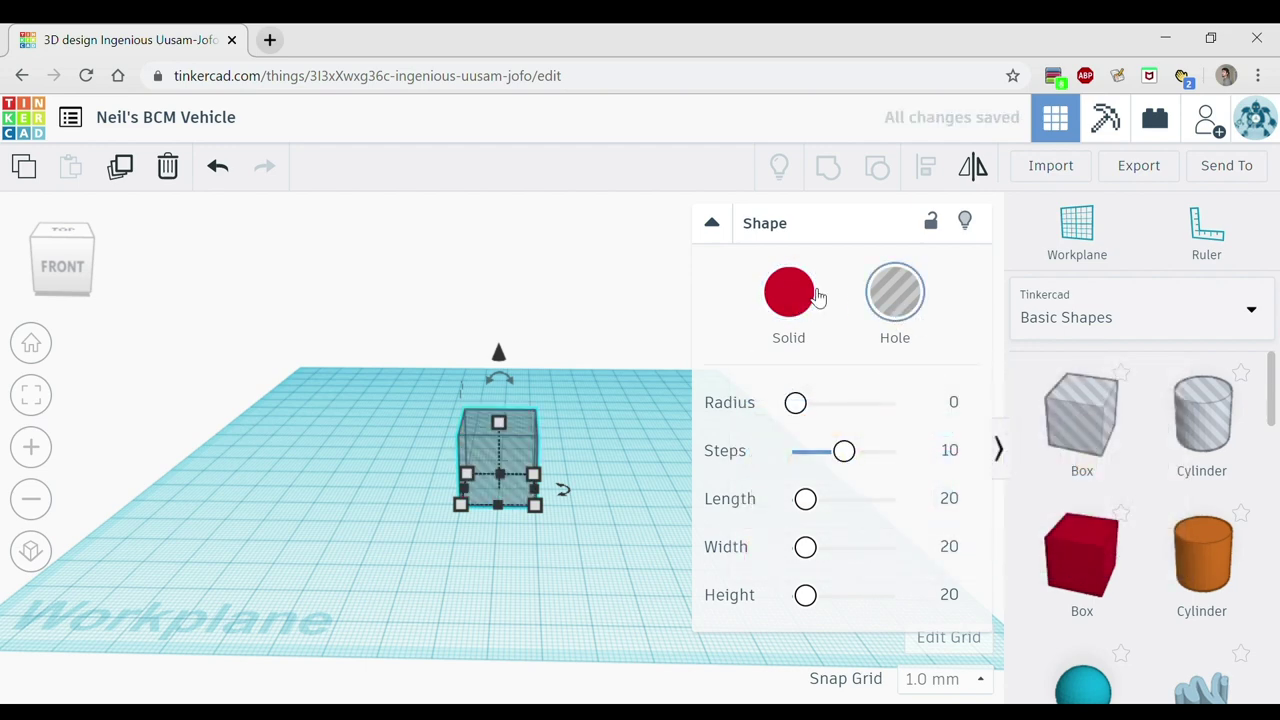
Turn the box into a solid and colour it yellow from the presets.
click(786, 296)
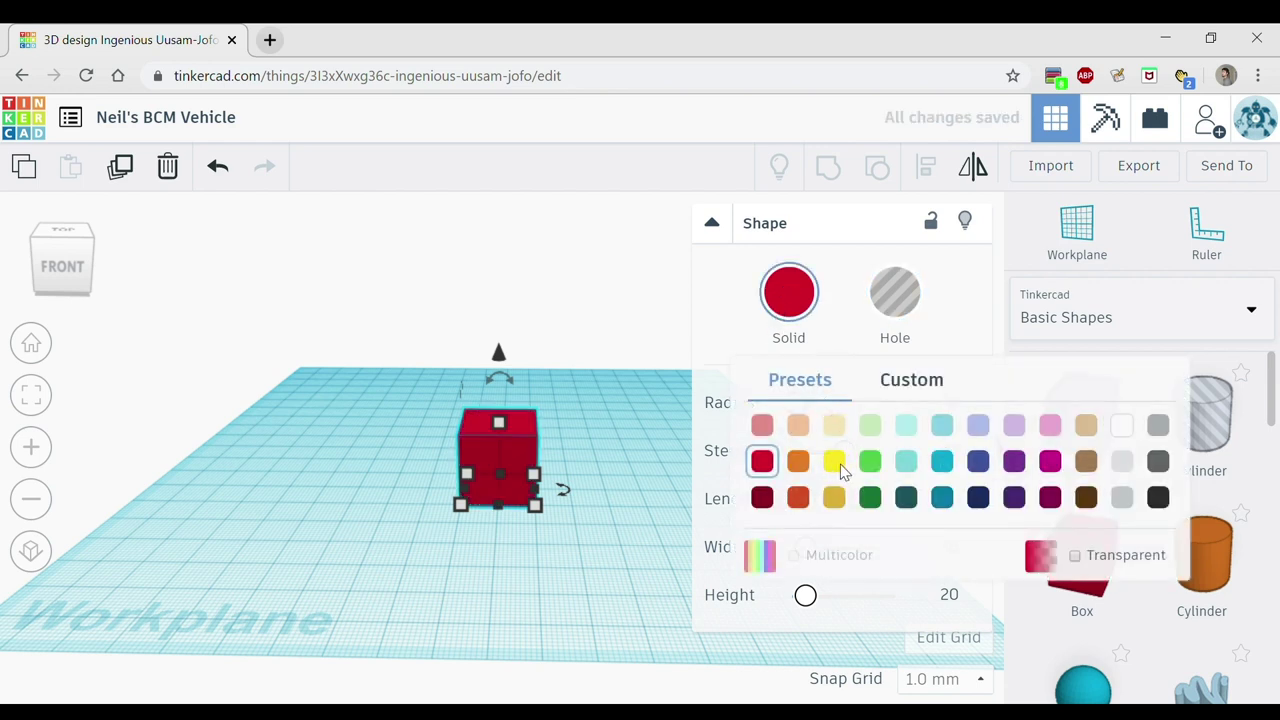
click(840, 468)
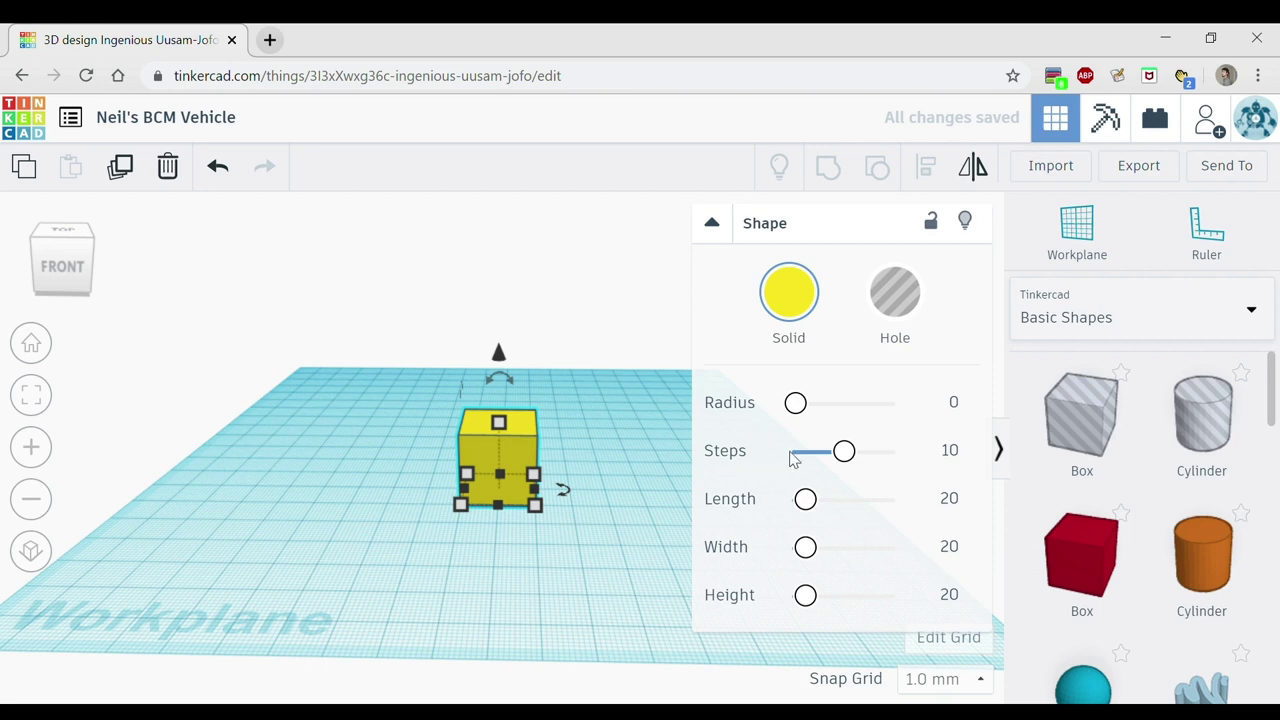
click(571, 387)
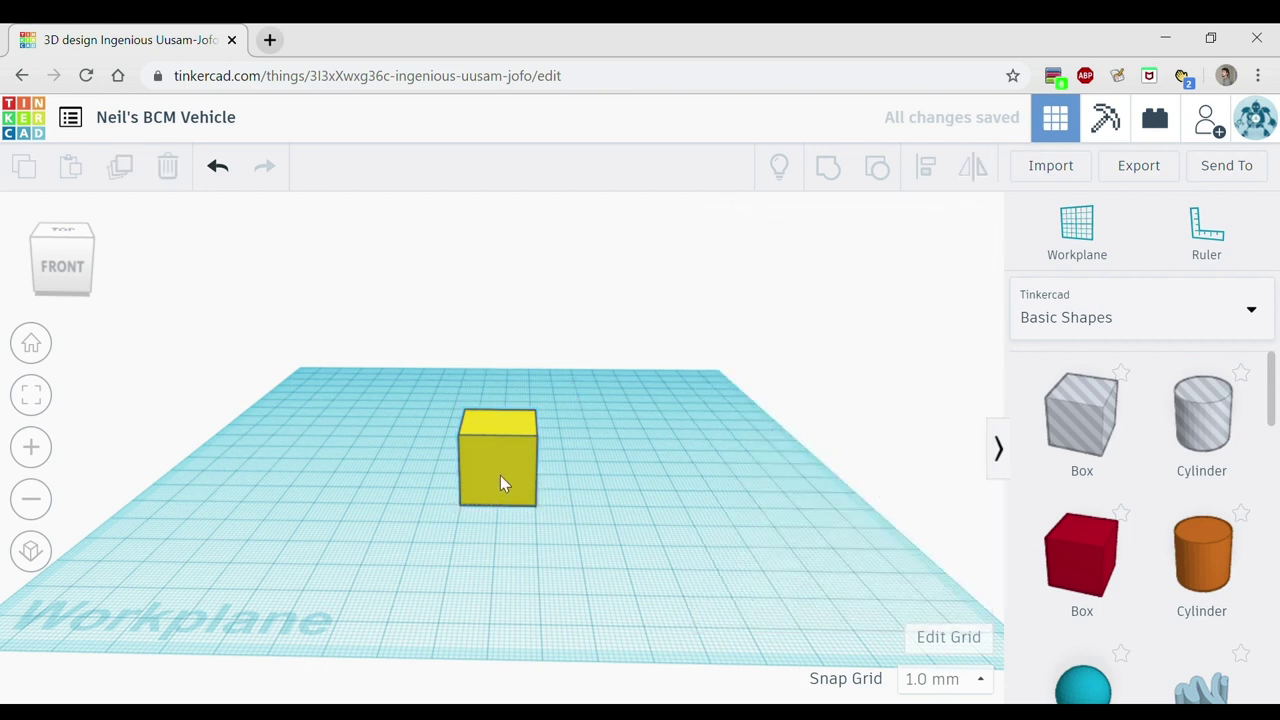
Select the yellow box on the workplane and collapse its shape properties.
click(499, 475)
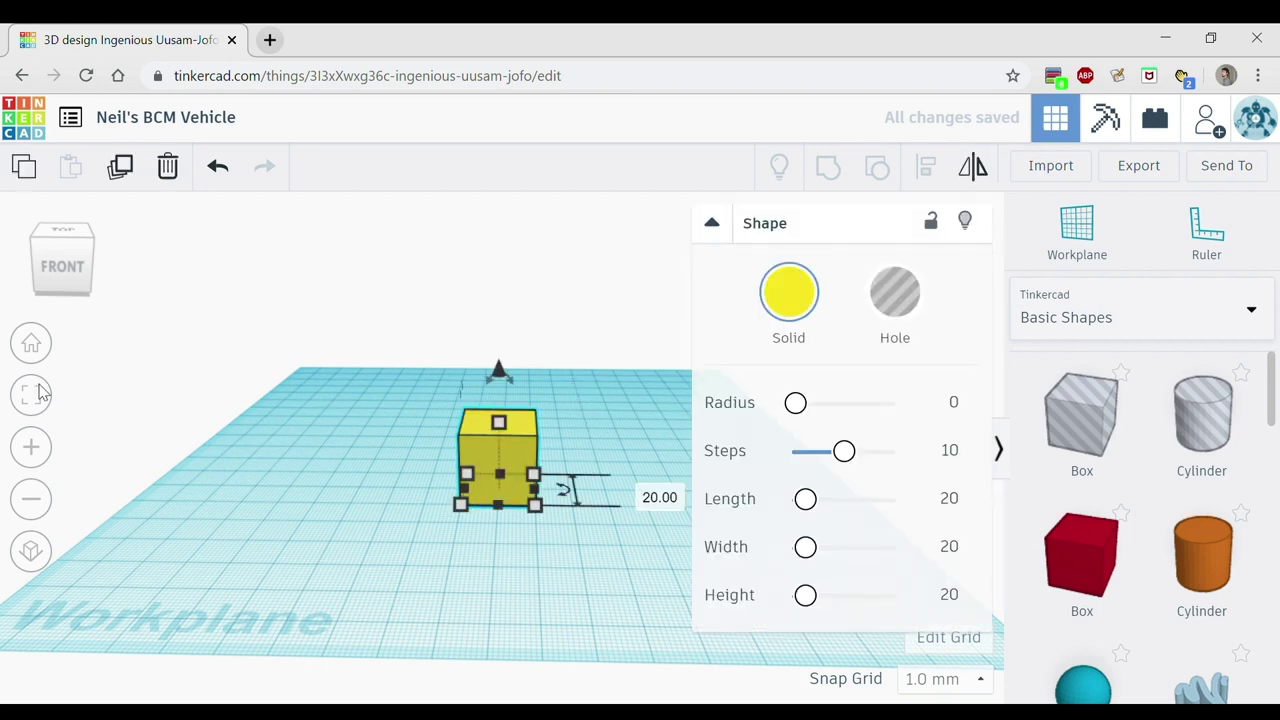
click(30, 447)
click(30, 447)
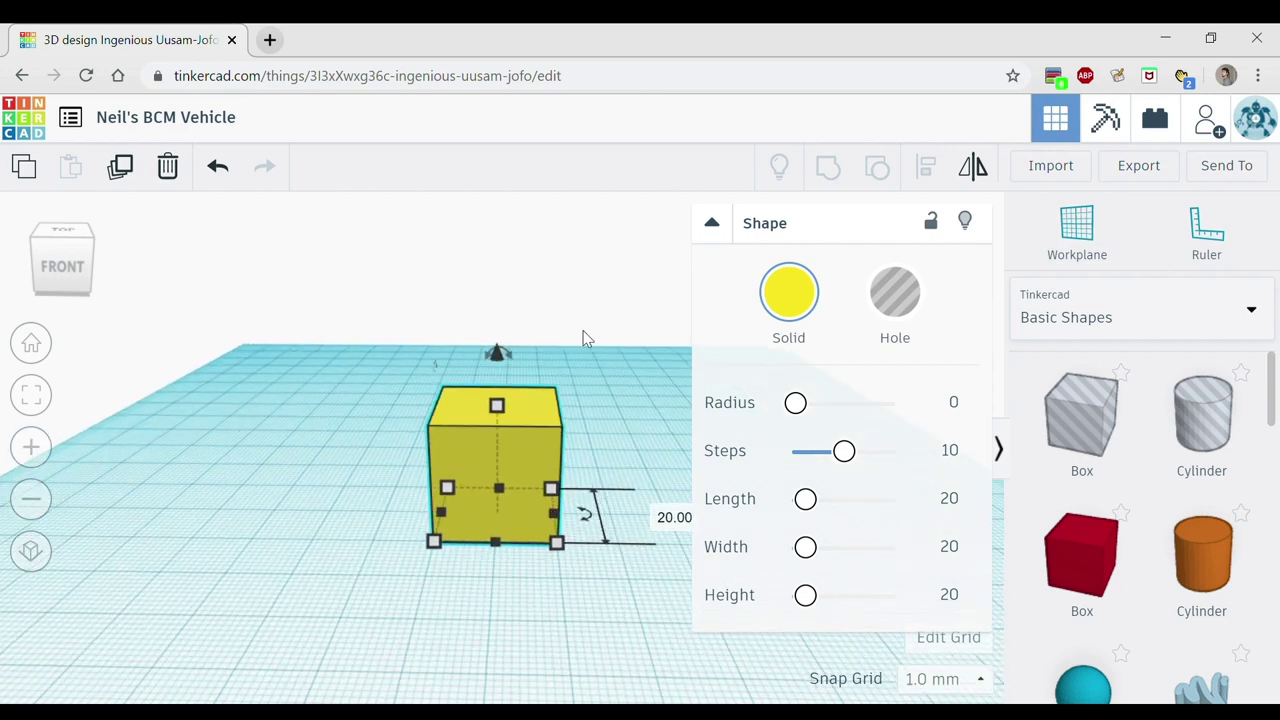
click(712, 223)
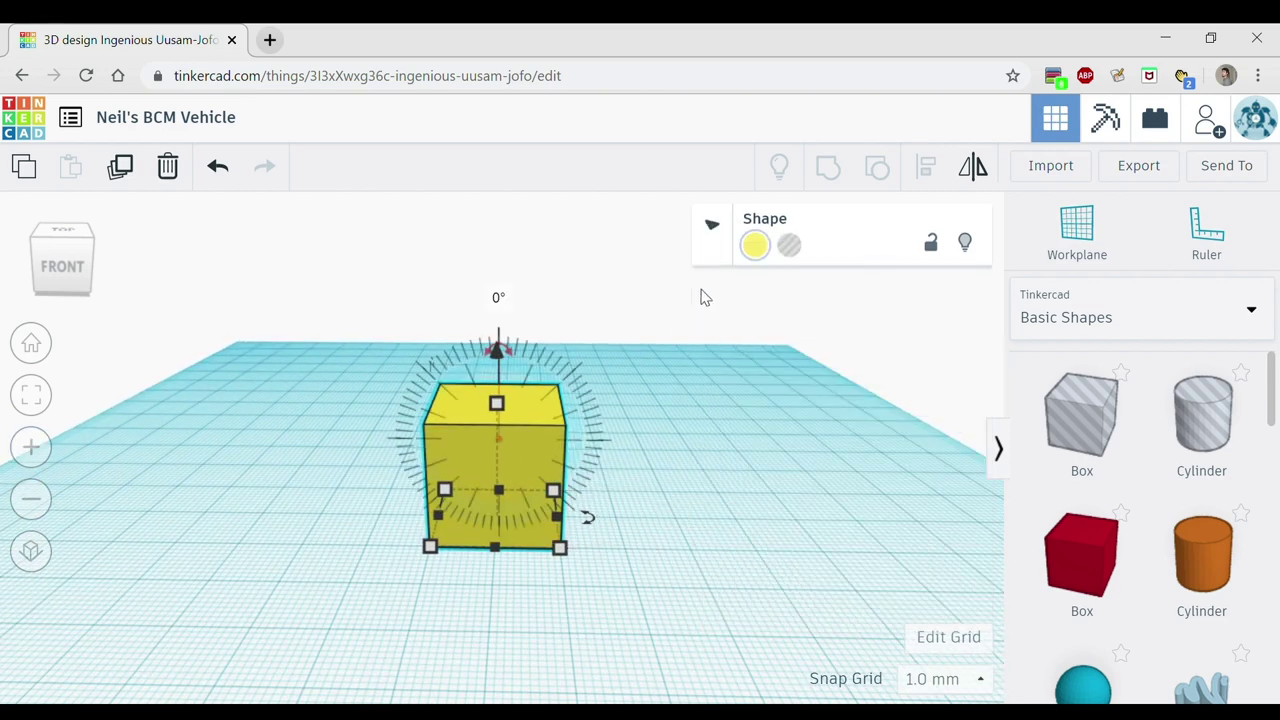
Try enlarging the box from its front corner to a depth of 35 mm, and undo the resize.
mouse_move(560, 512)
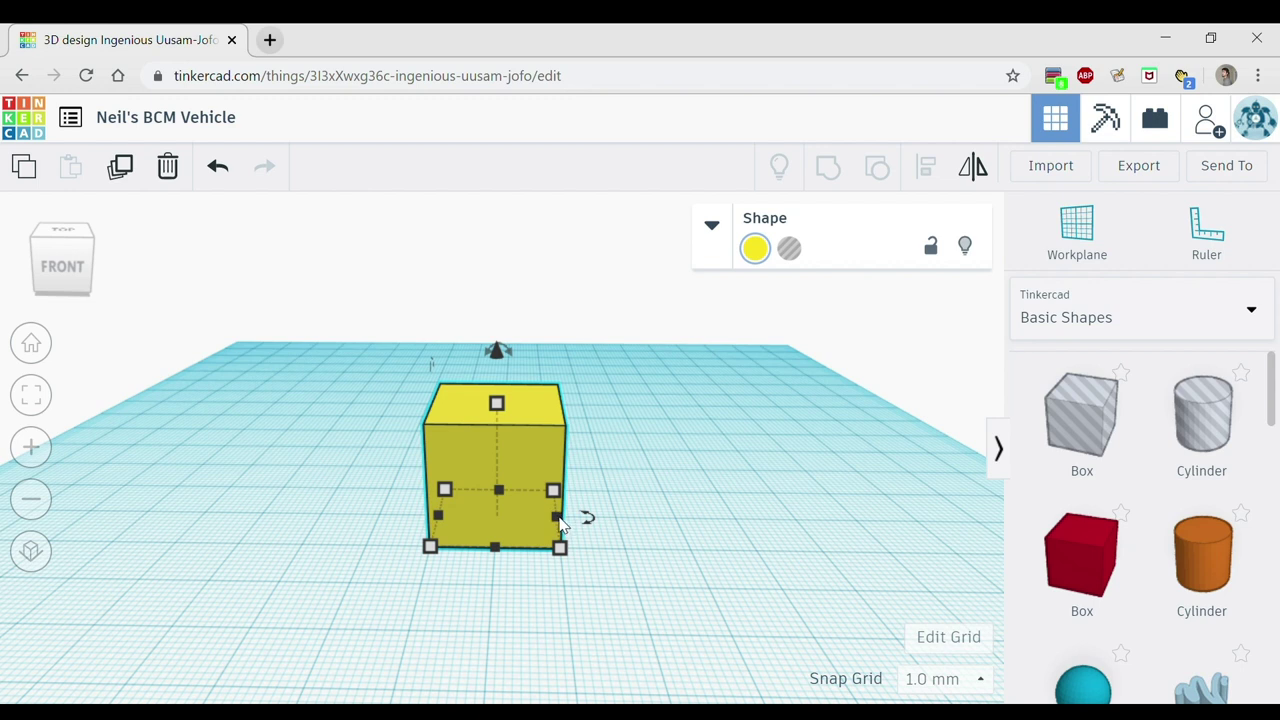
mouse_move(560, 525)
mouse_down()
mouse_move(622, 530)
mouse_move(556, 528)
mouse_up()
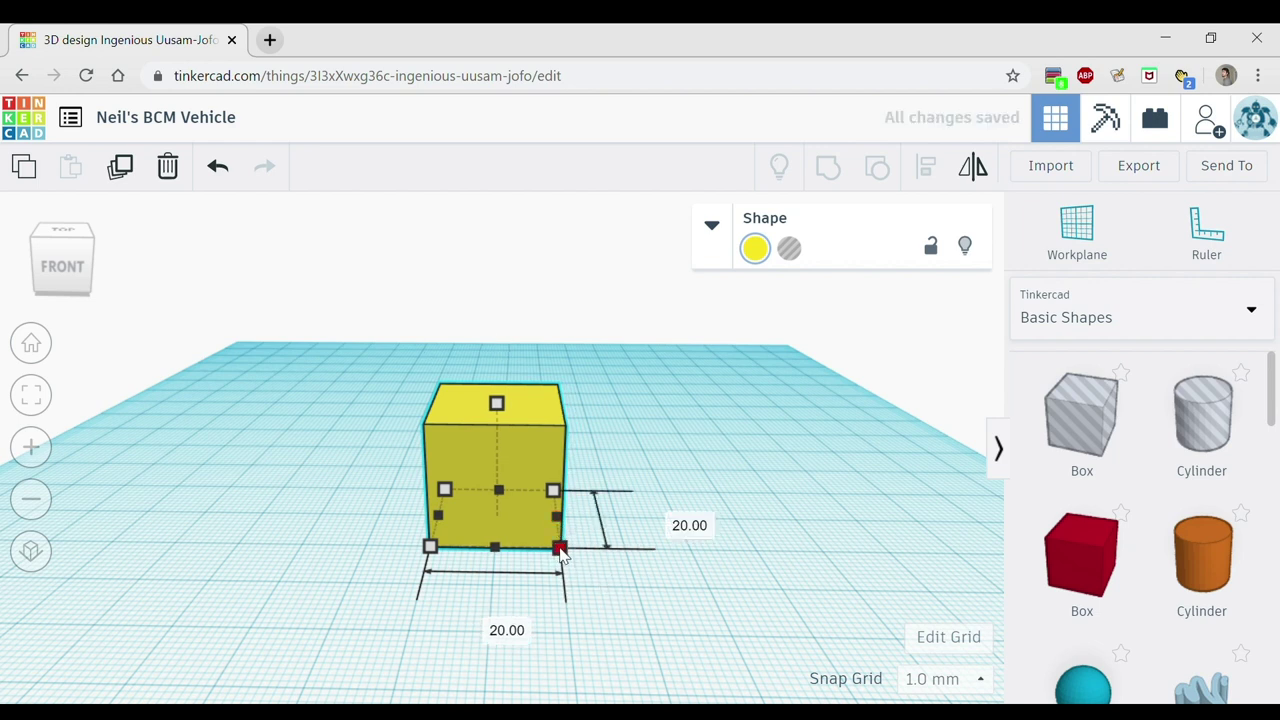
drag(560, 550, 627, 608)
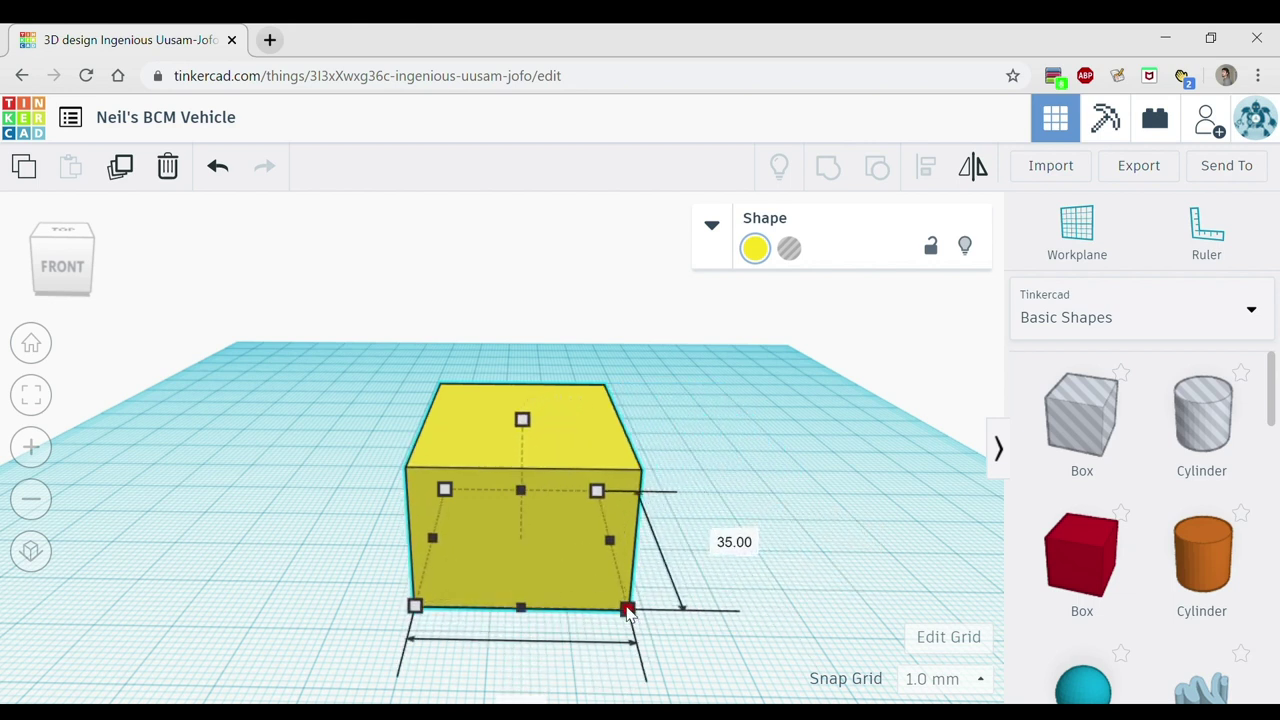
click(219, 168)
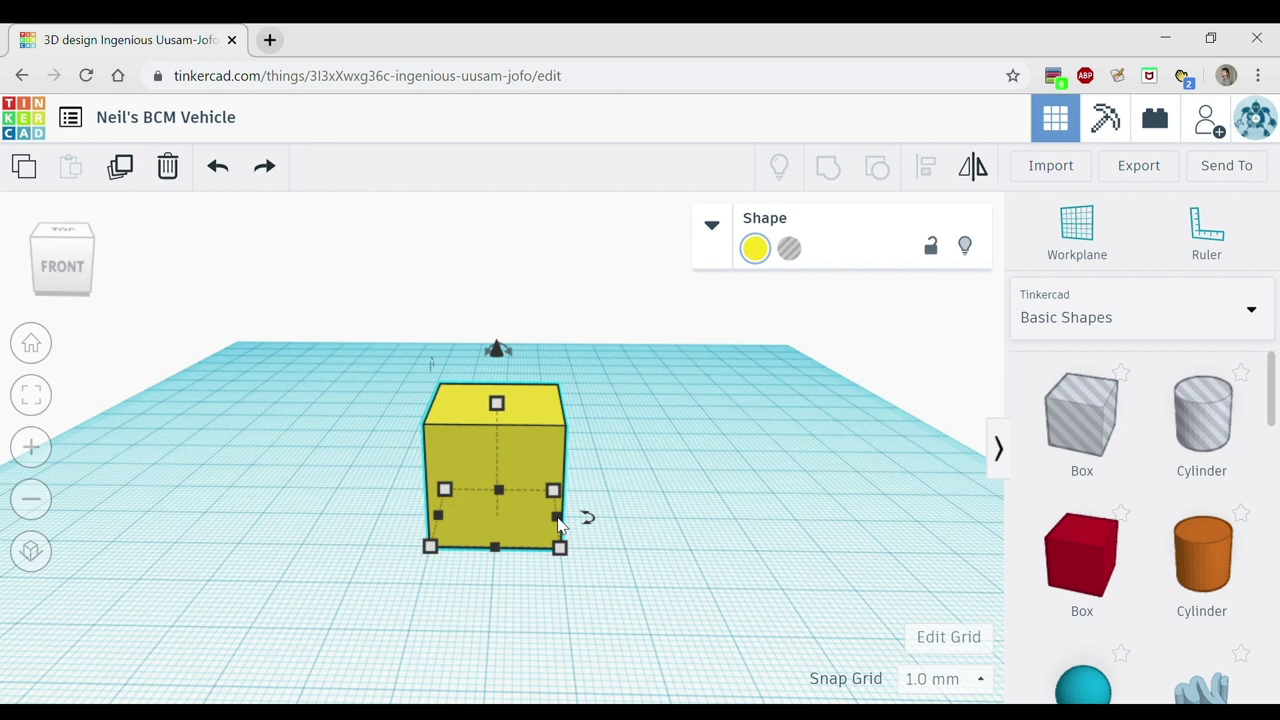
Stretch the yellow box sideways to a width of 40 mm using its side handle.
mouse_move(558, 518)
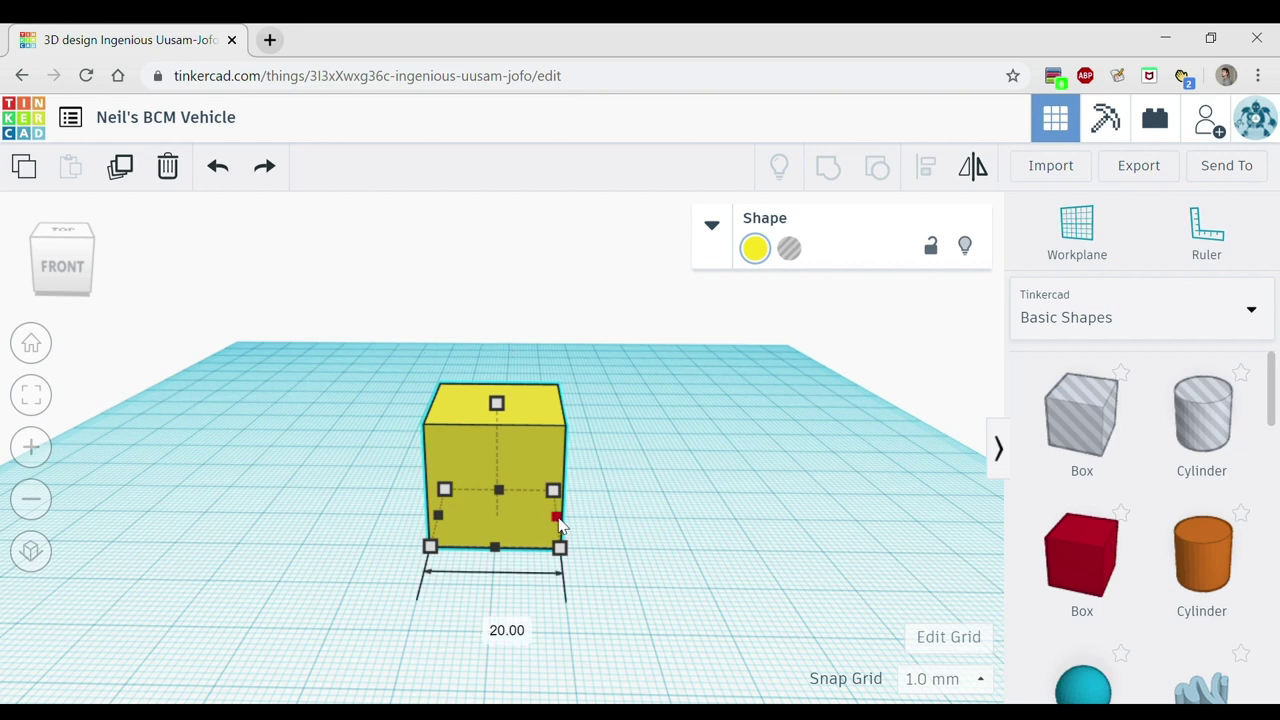
mouse_move(559, 522)
mouse_down()
mouse_move(587, 527)
mouse_move(561, 531)
mouse_up()
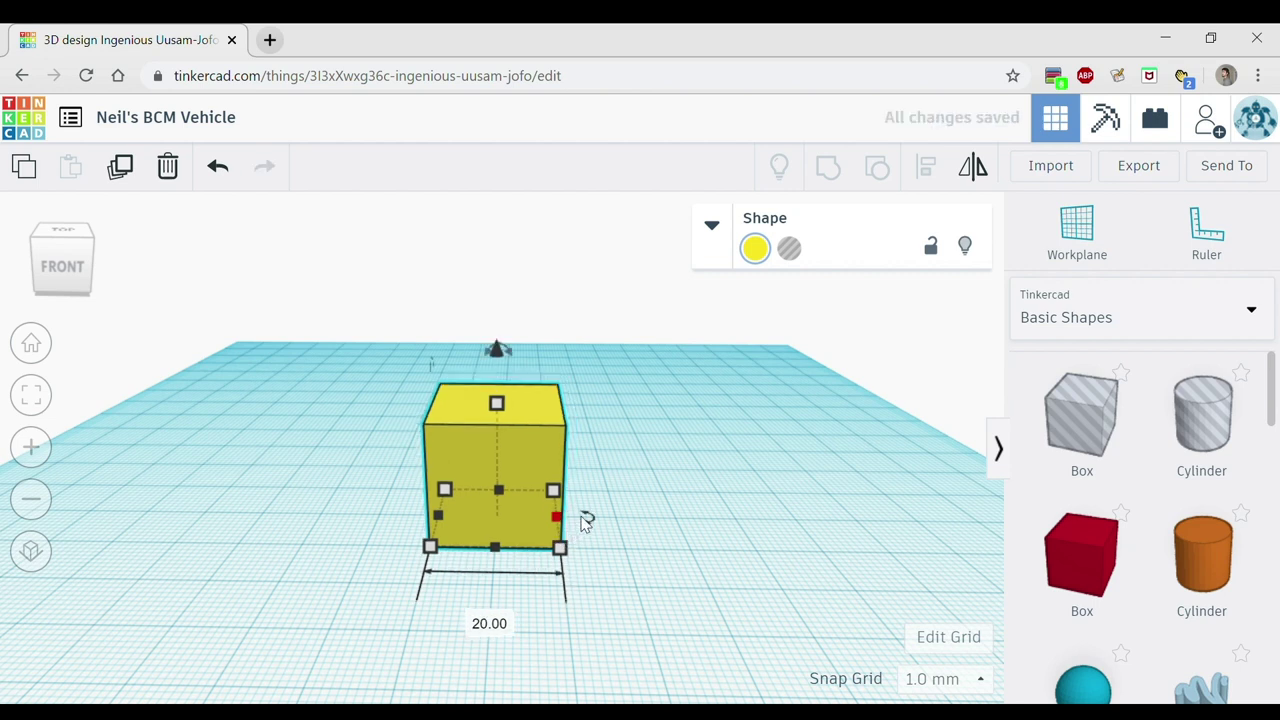
drag(560, 527, 676, 521)
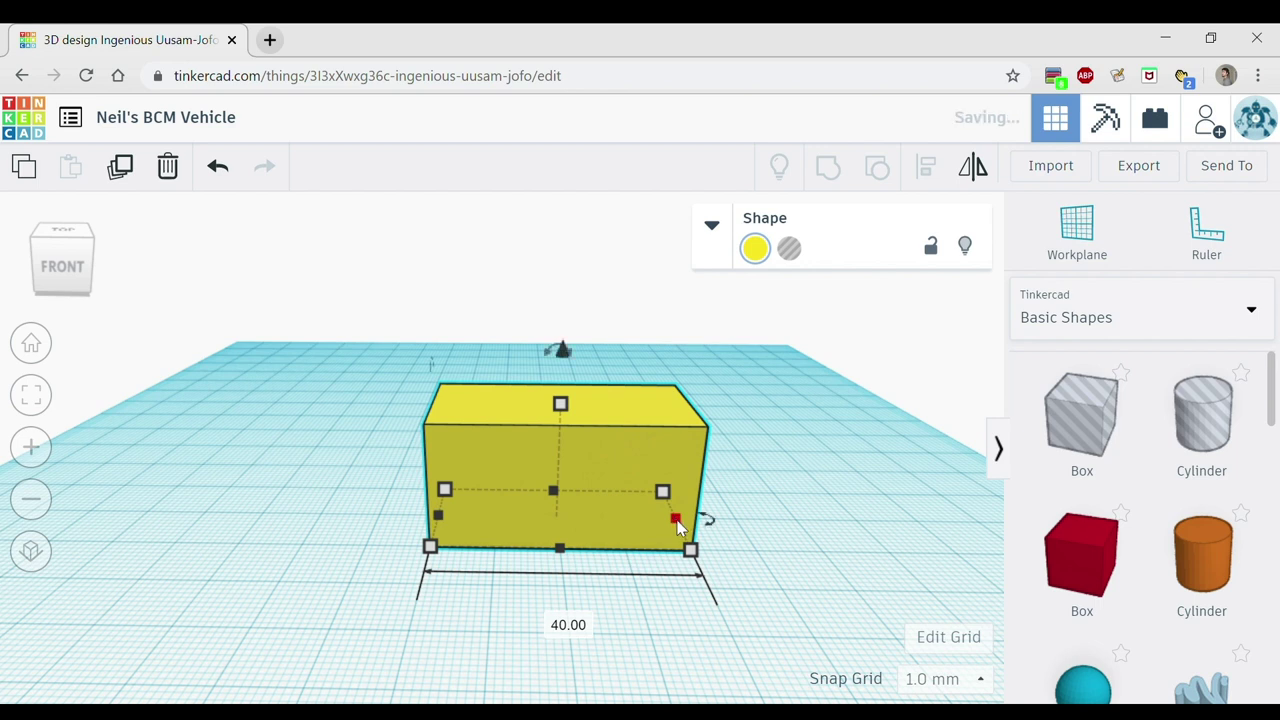
Set the yellow box's width to exactly 20 mm through its dimension value.
click(568, 625)
text(2)
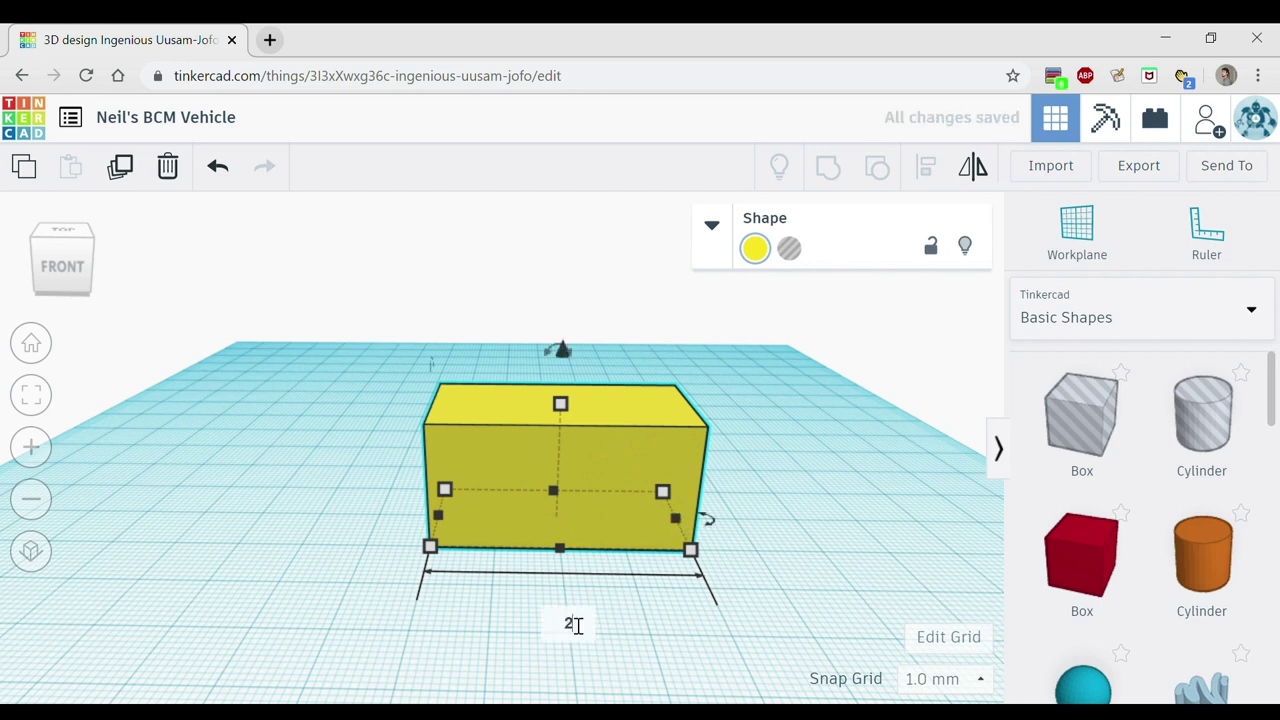
text(0)
key(Return)
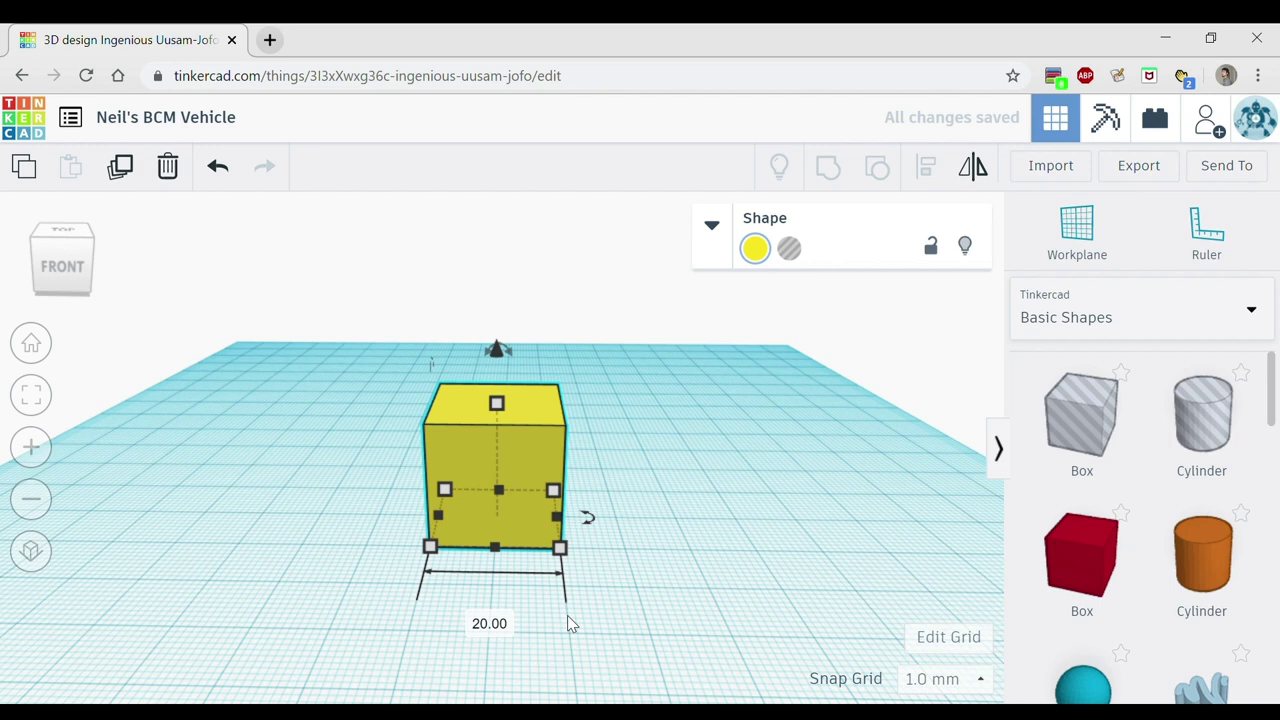
Set the yellow box's width to 40 mm through its dimension value.
click(492, 634)
text(40)
key(Return)
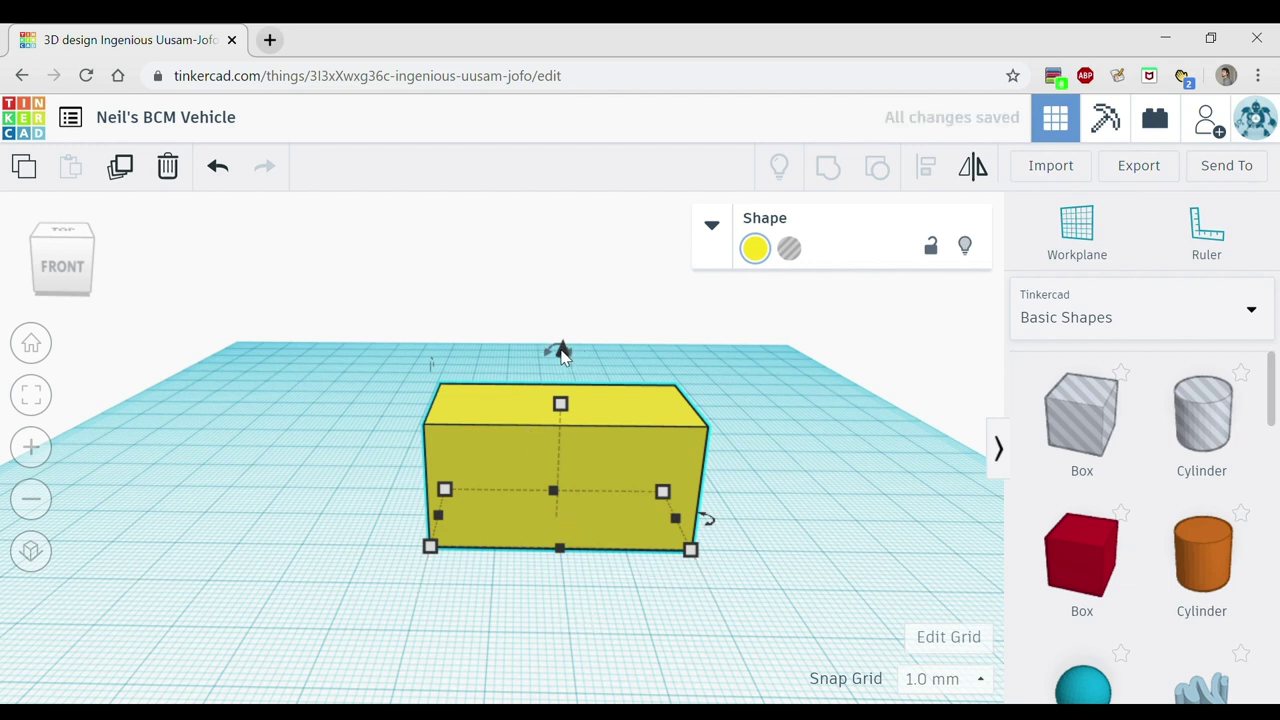
Raise the yellow box 5 mm above the workplane.
click(74, 276)
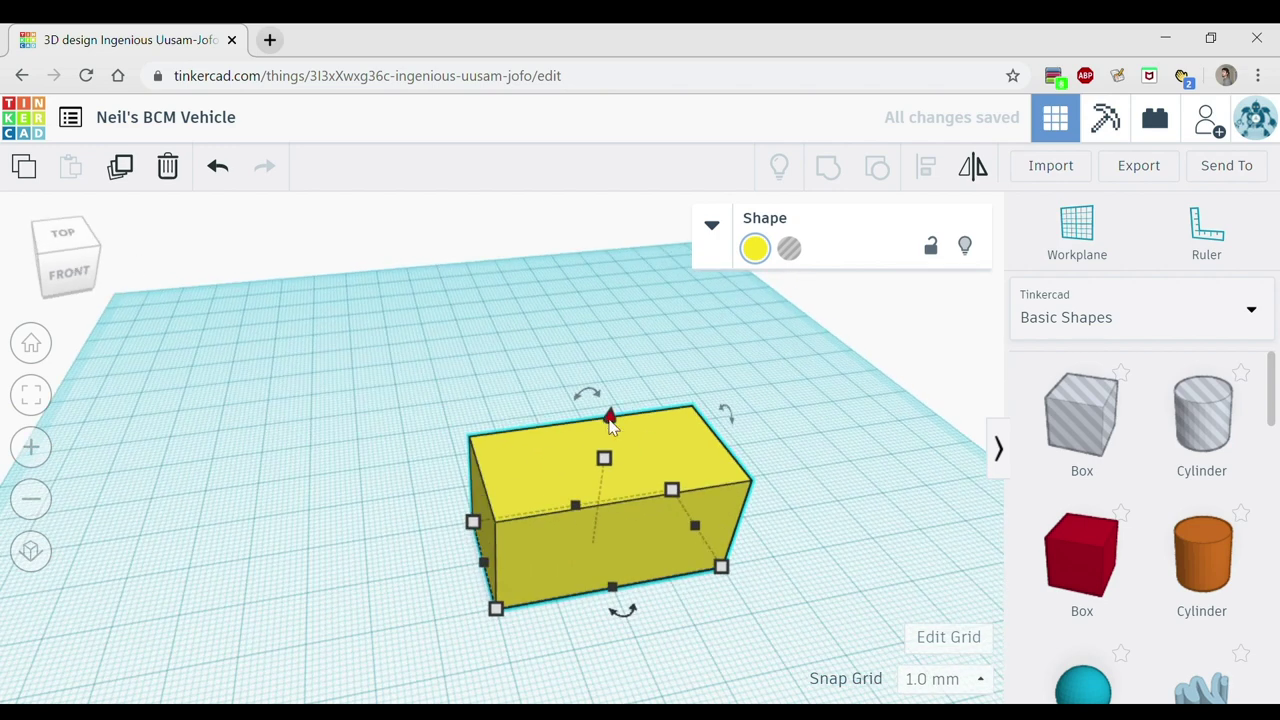
drag(611, 423, 624, 395)
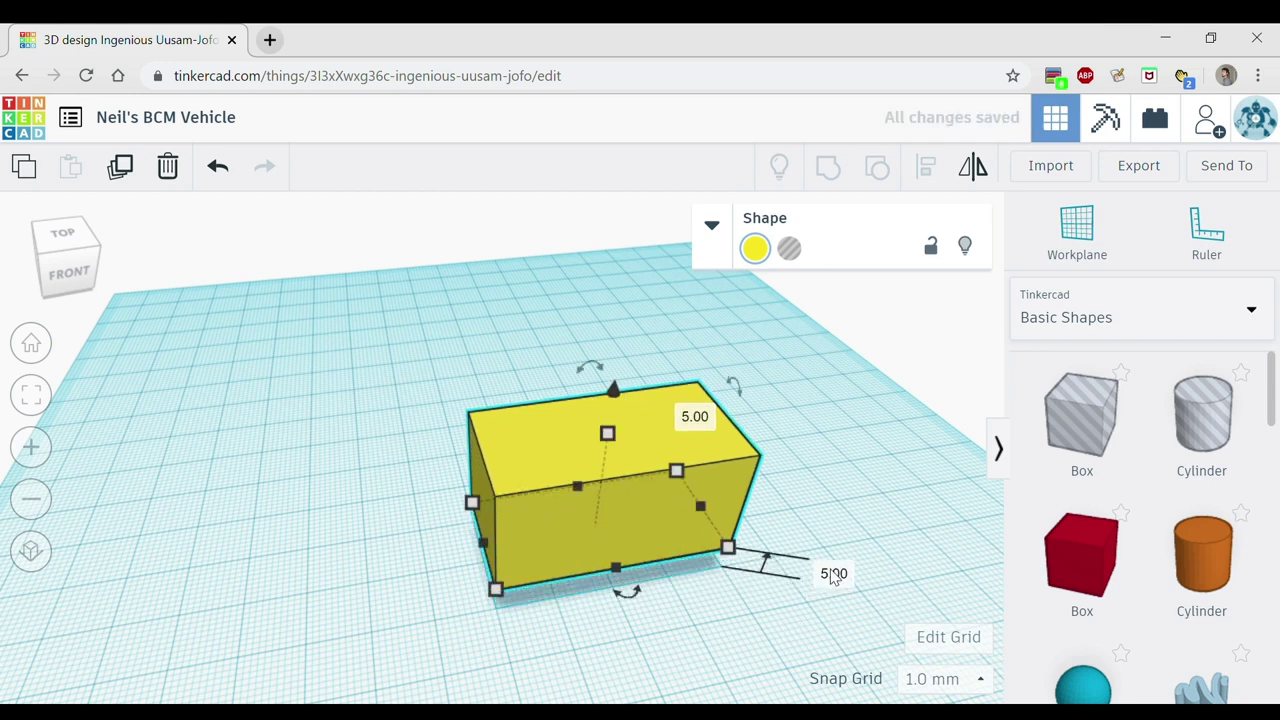
click(80, 277)
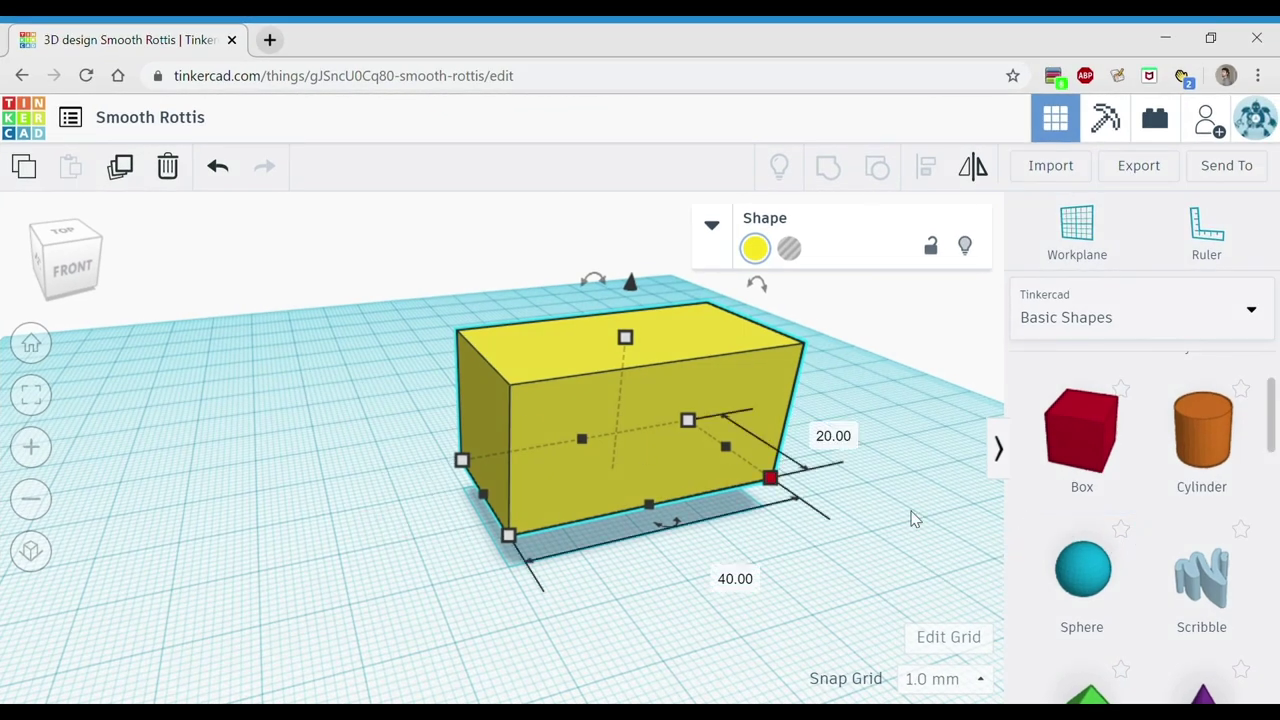
Find the Tube among the basic shapes and place one on the workplane in front of the yellow box.
scroll(1094, 512, down, 5)
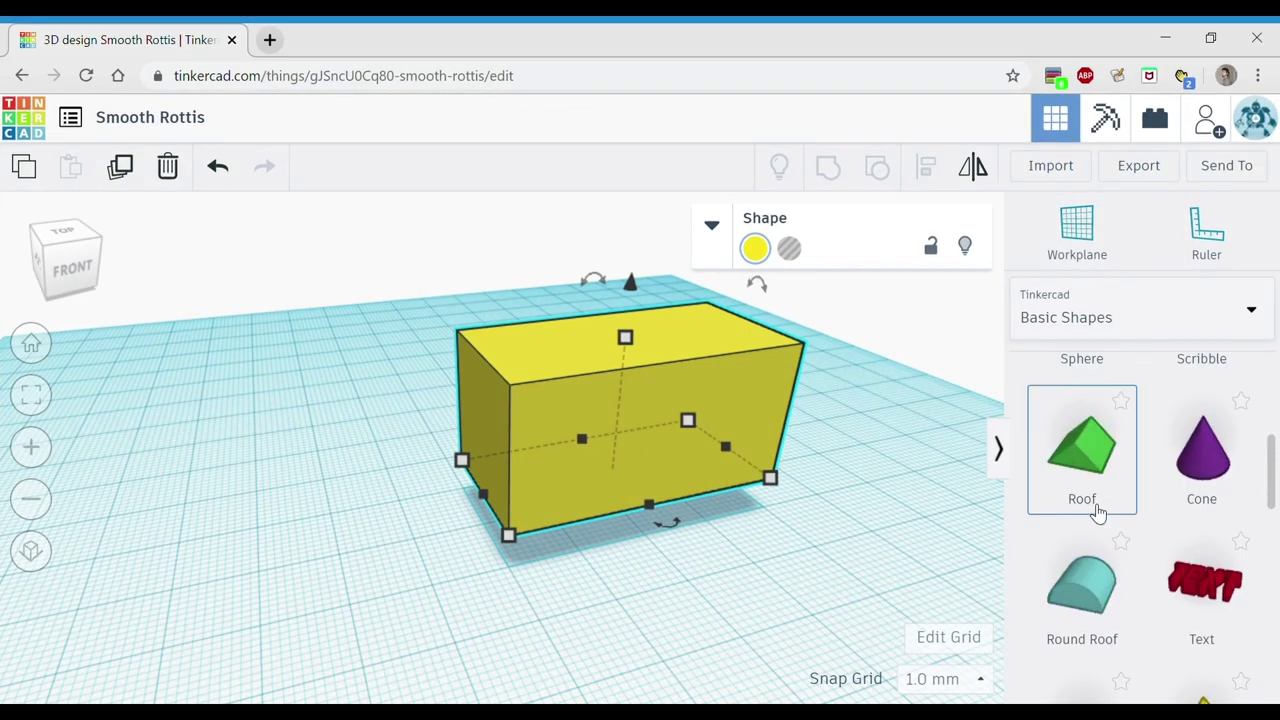
scroll(1097, 512, down, 3)
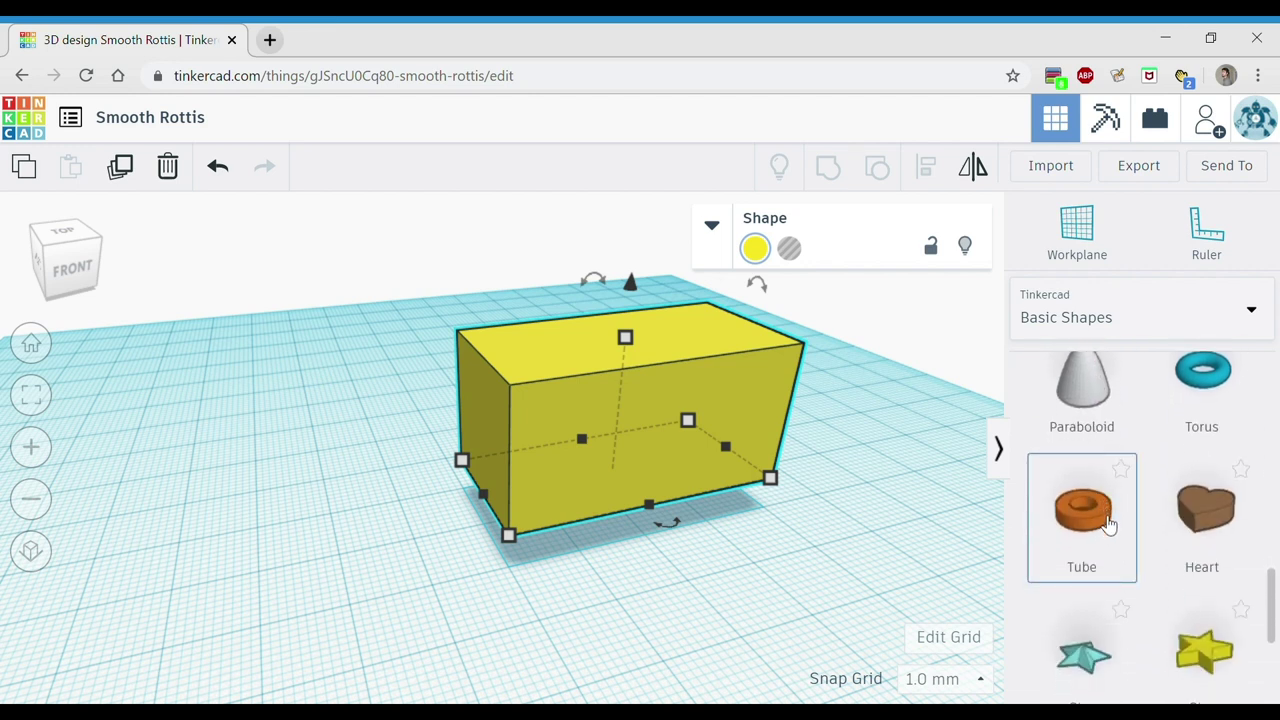
scroll(1108, 520, up, 4)
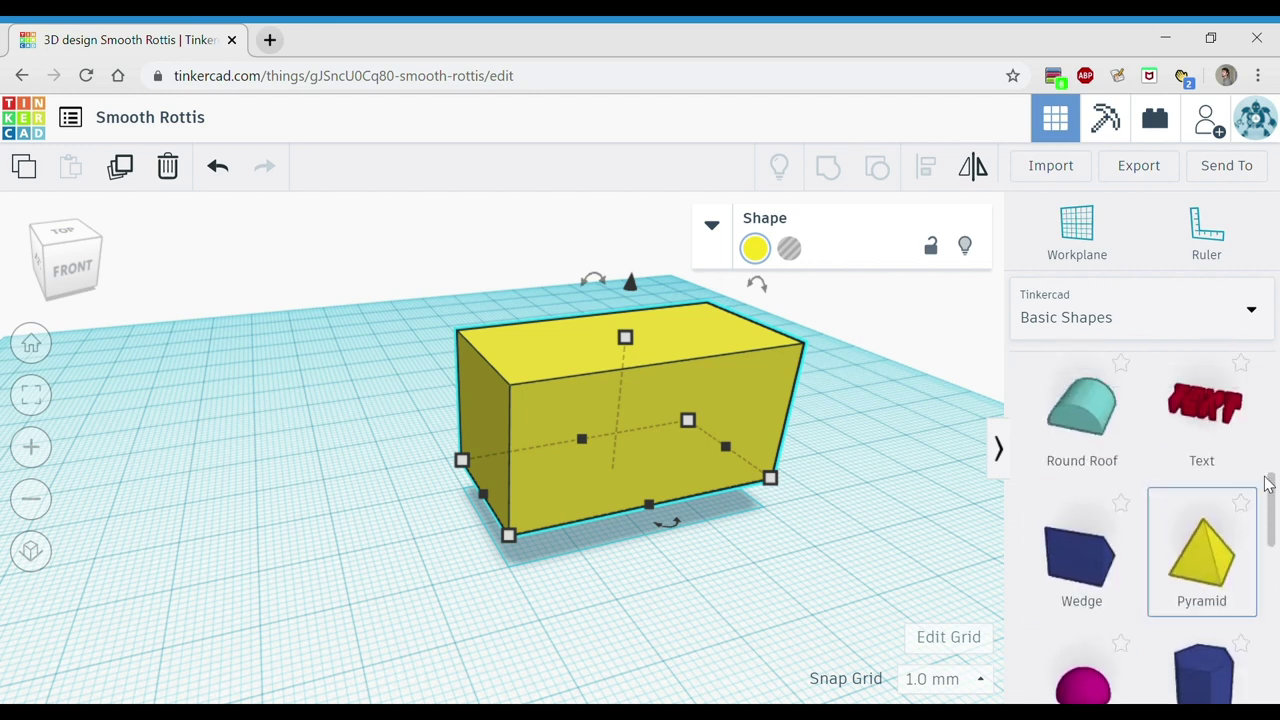
drag(1272, 484, 1273, 600)
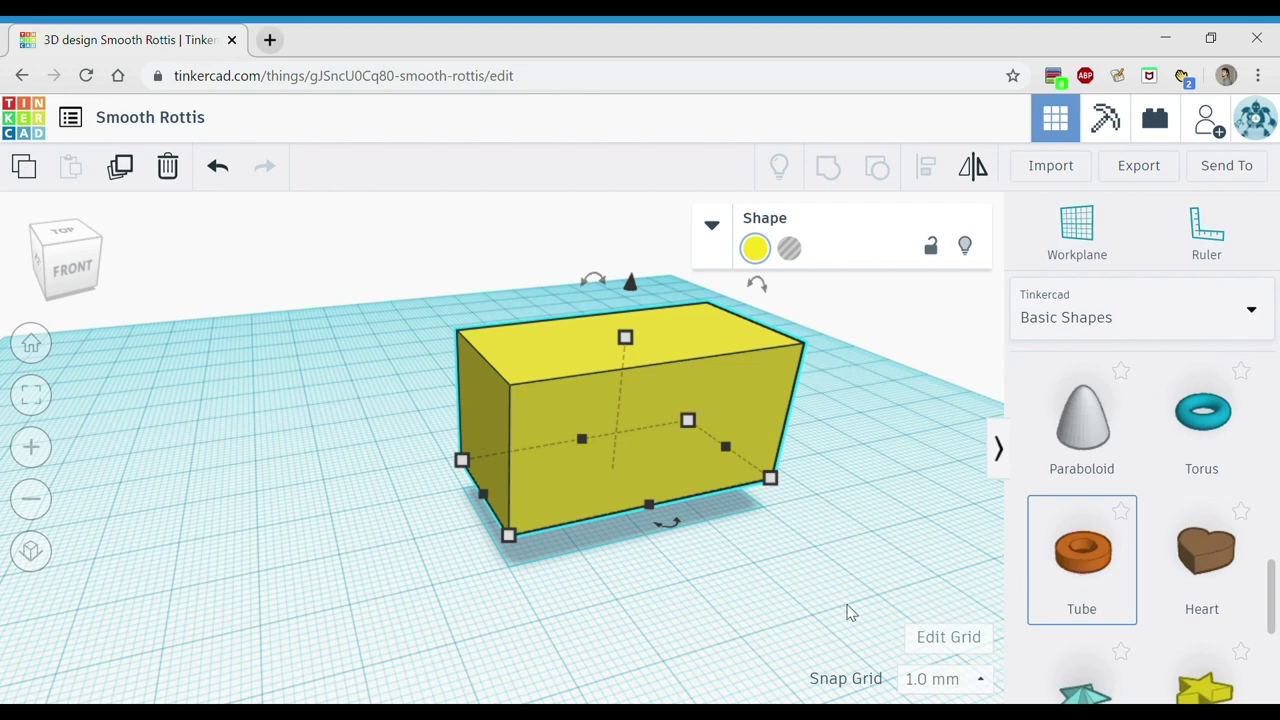
click(692, 629)
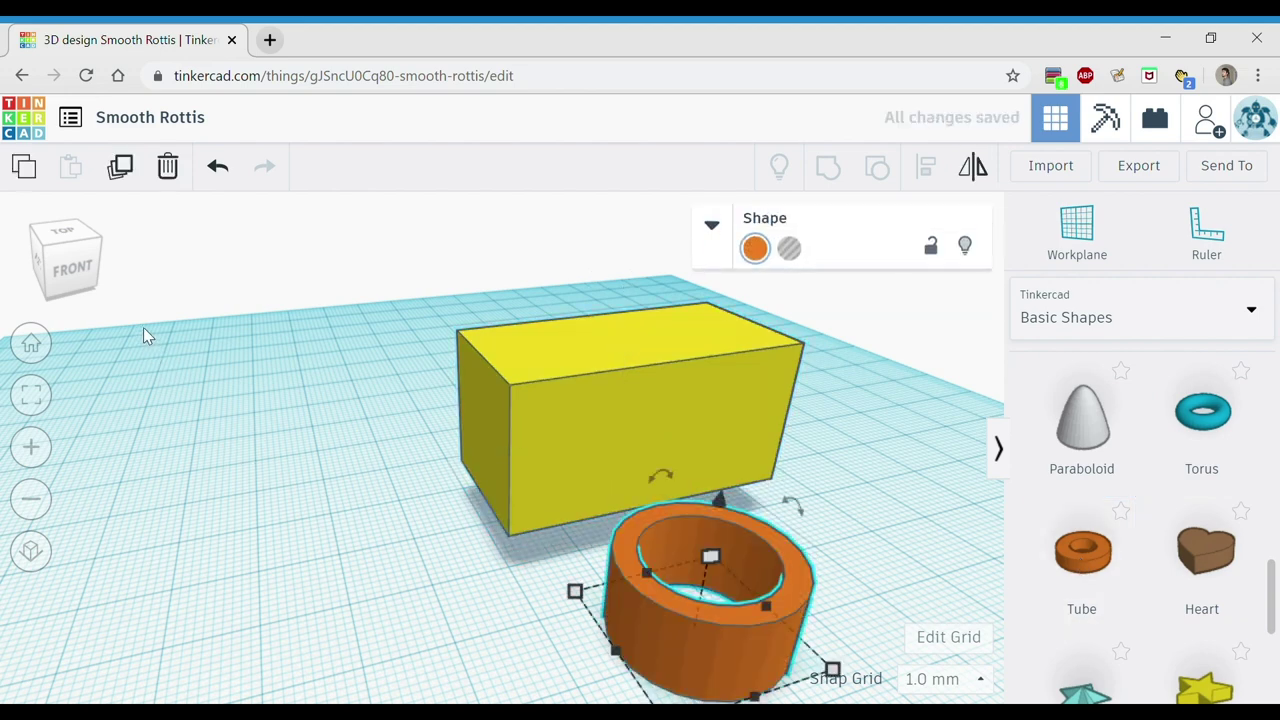
Rotate the orange tube 90° so it stands upright like a wheel facing the front.
drag(84, 266, 84, 279)
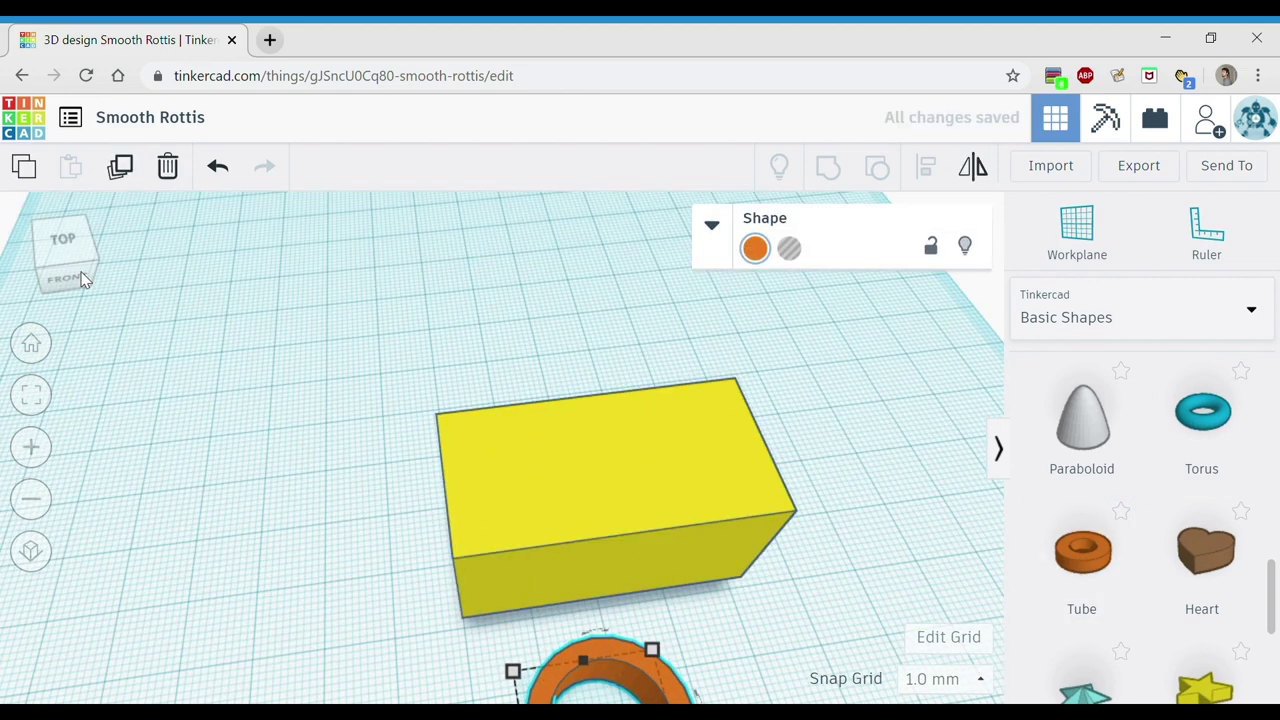
click(84, 279)
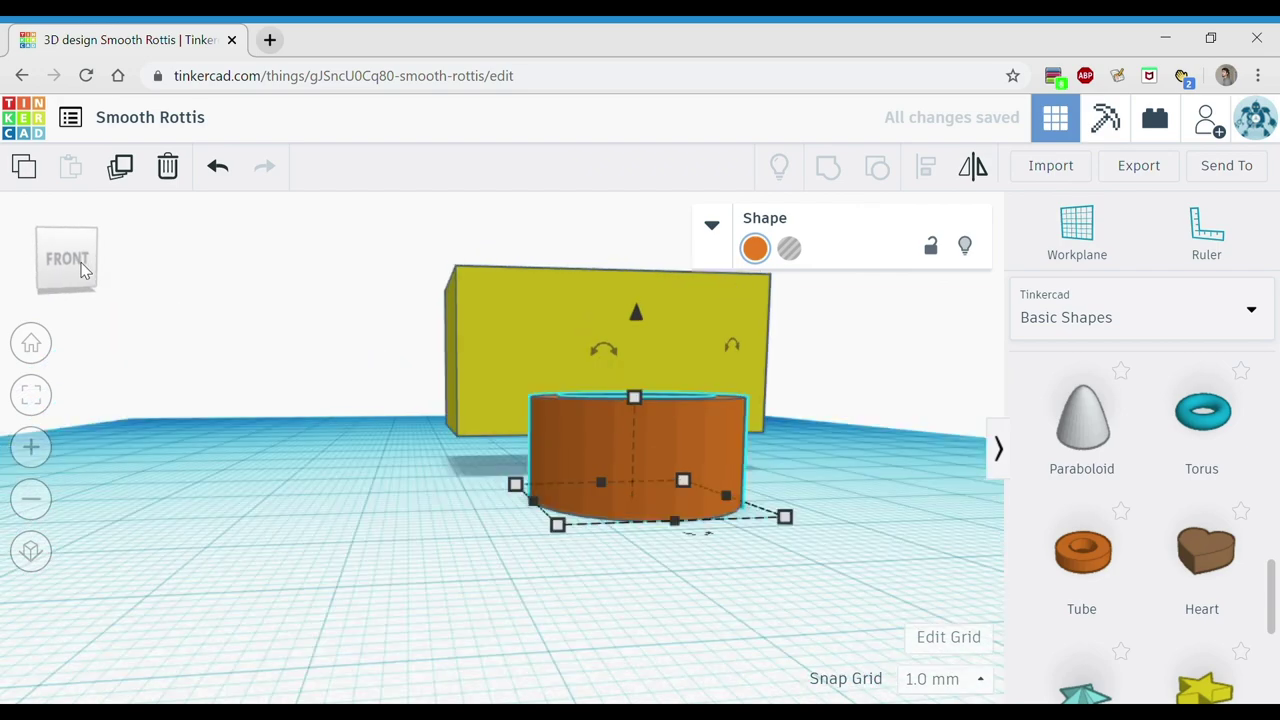
click(84, 265)
click(80, 266)
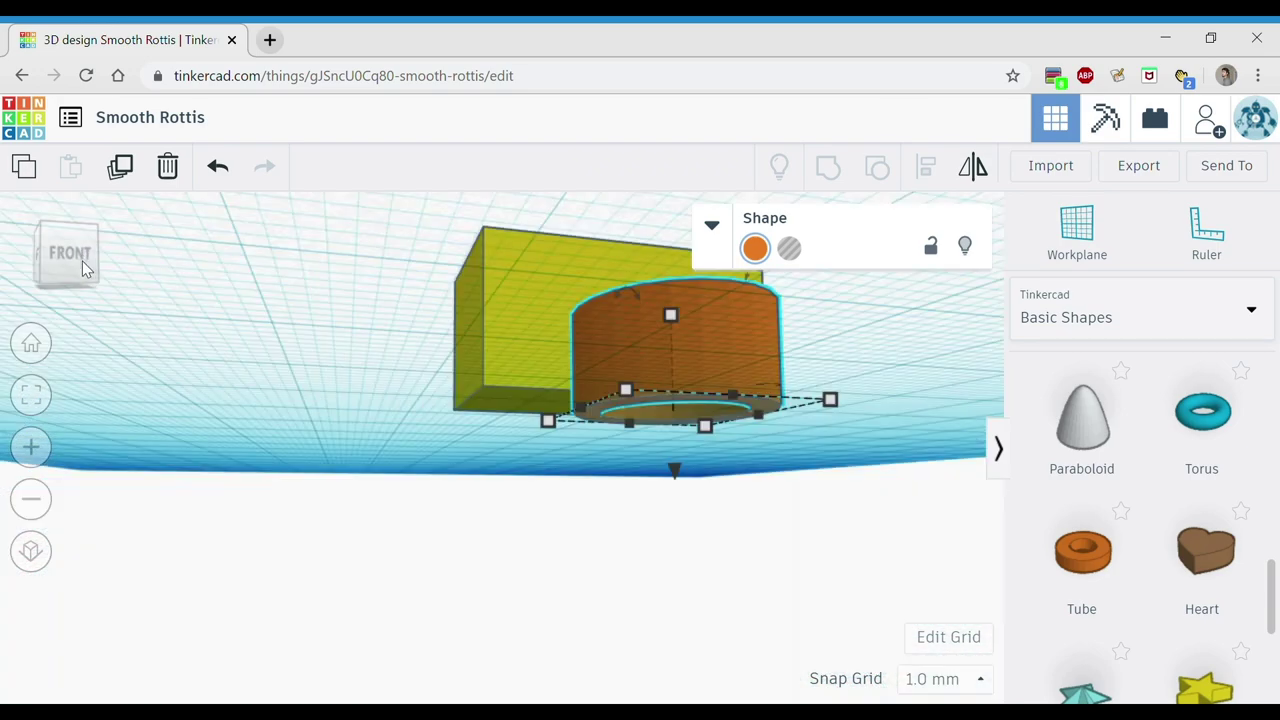
click(82, 261)
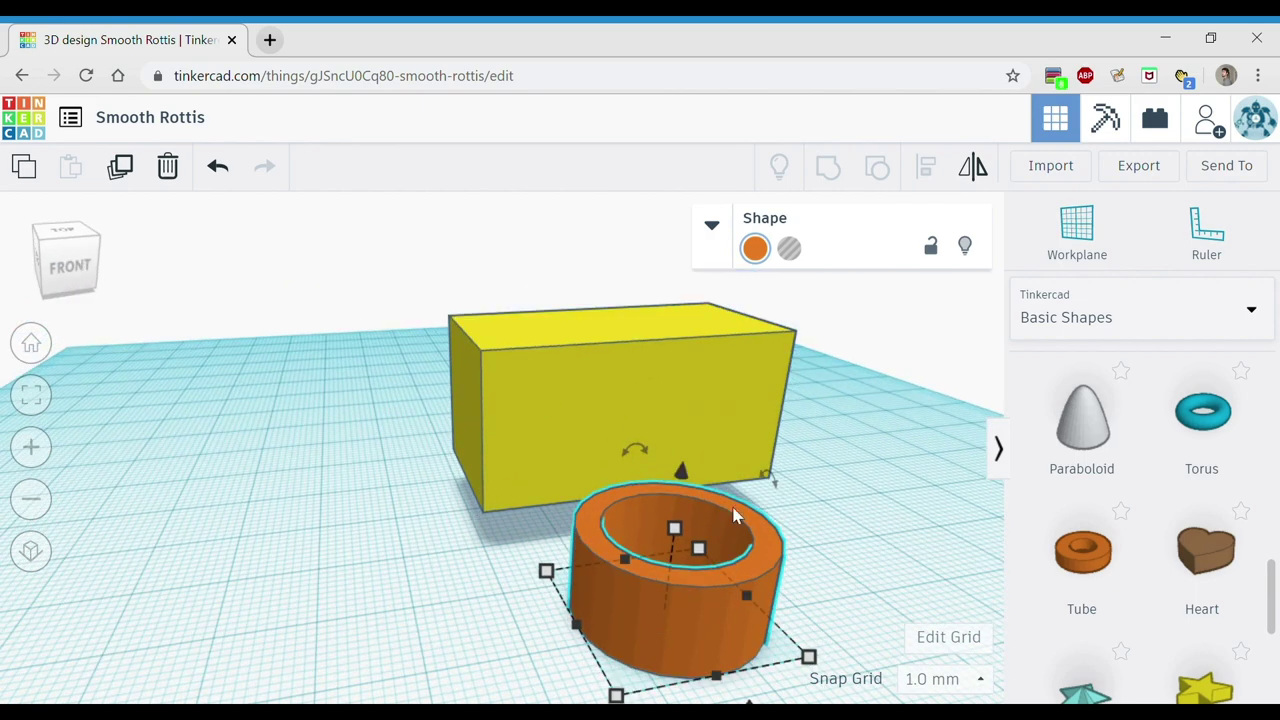
mouse_move(768, 478)
drag(40, 279, 55, 278)
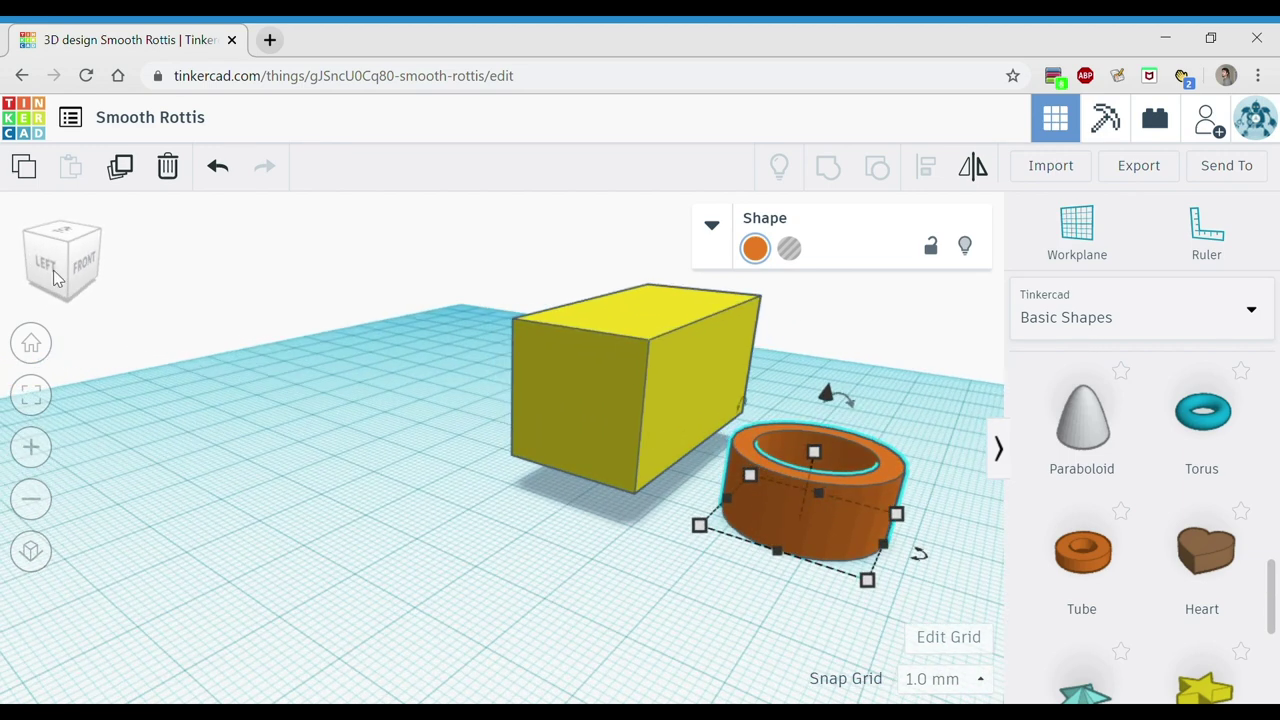
mouse_move(851, 407)
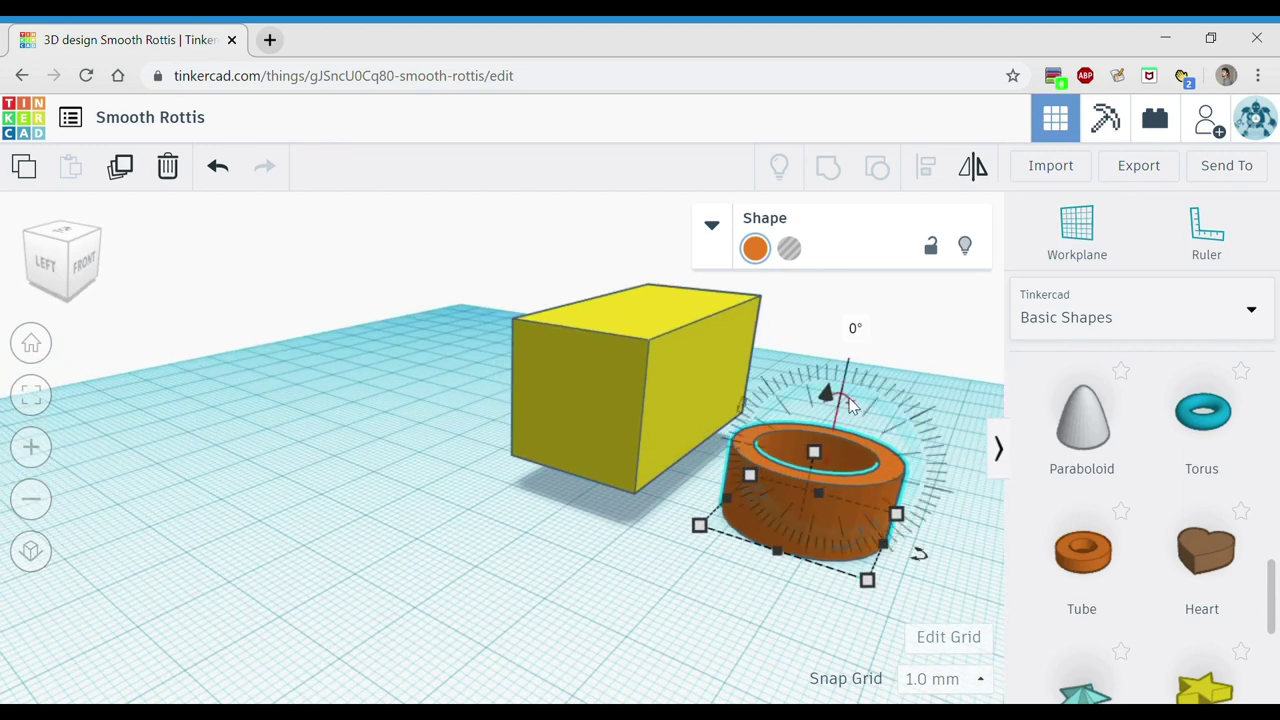
drag(847, 403, 892, 478)
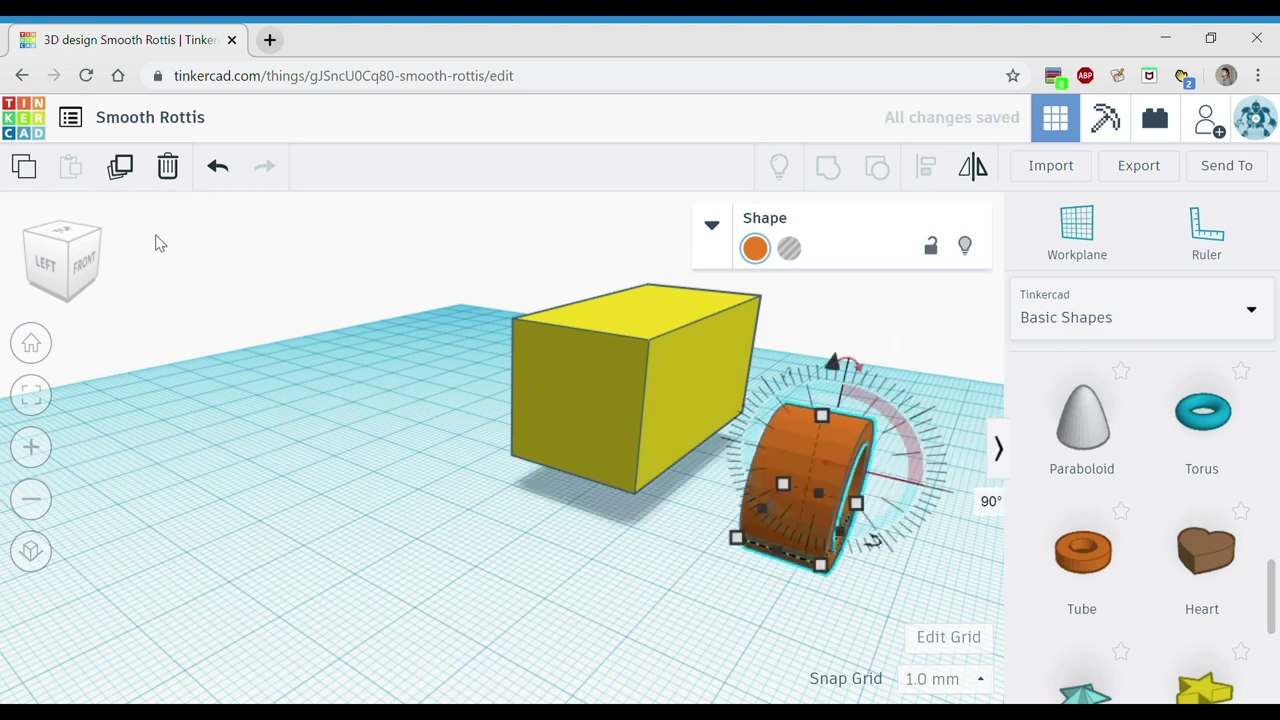
Scale the upright tube down proportionally to 6 mm wide and 3 mm deep.
mouse_move(86, 273)
mouse_down()
mouse_move(68, 272)
mouse_move(78, 280)
mouse_up()
click(78, 280)
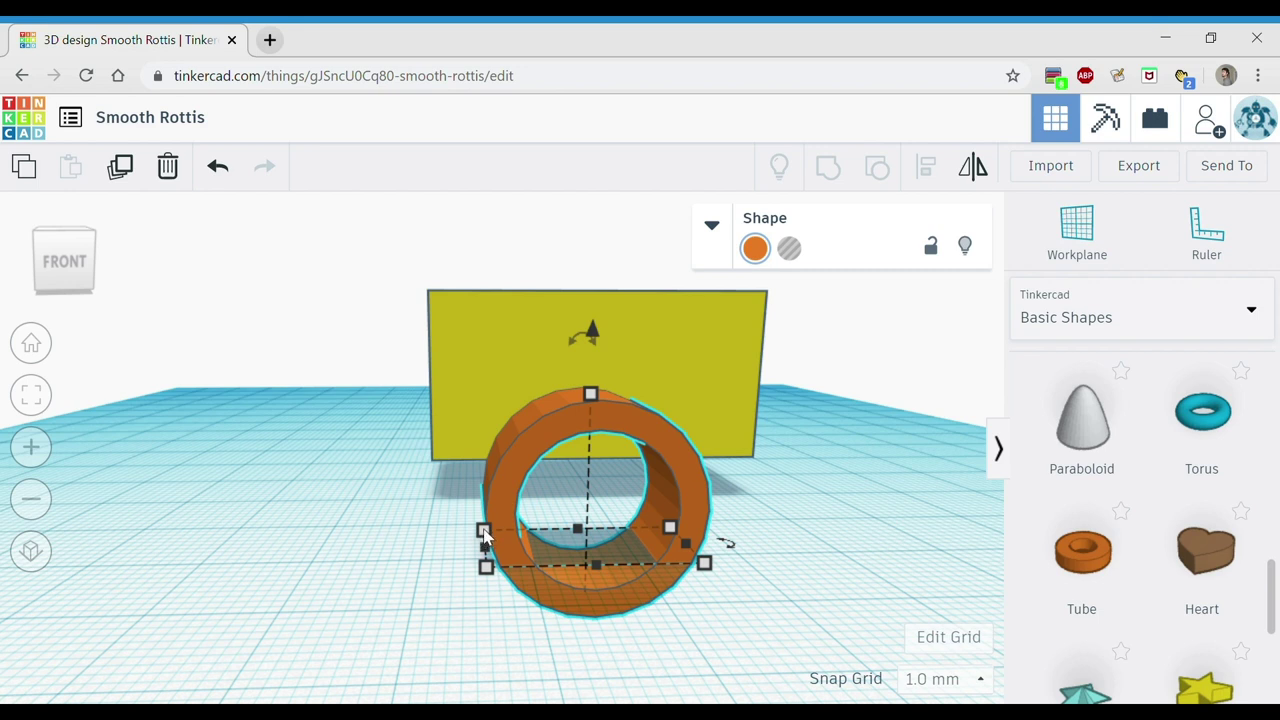
shift+drag(492, 541, 665, 570)
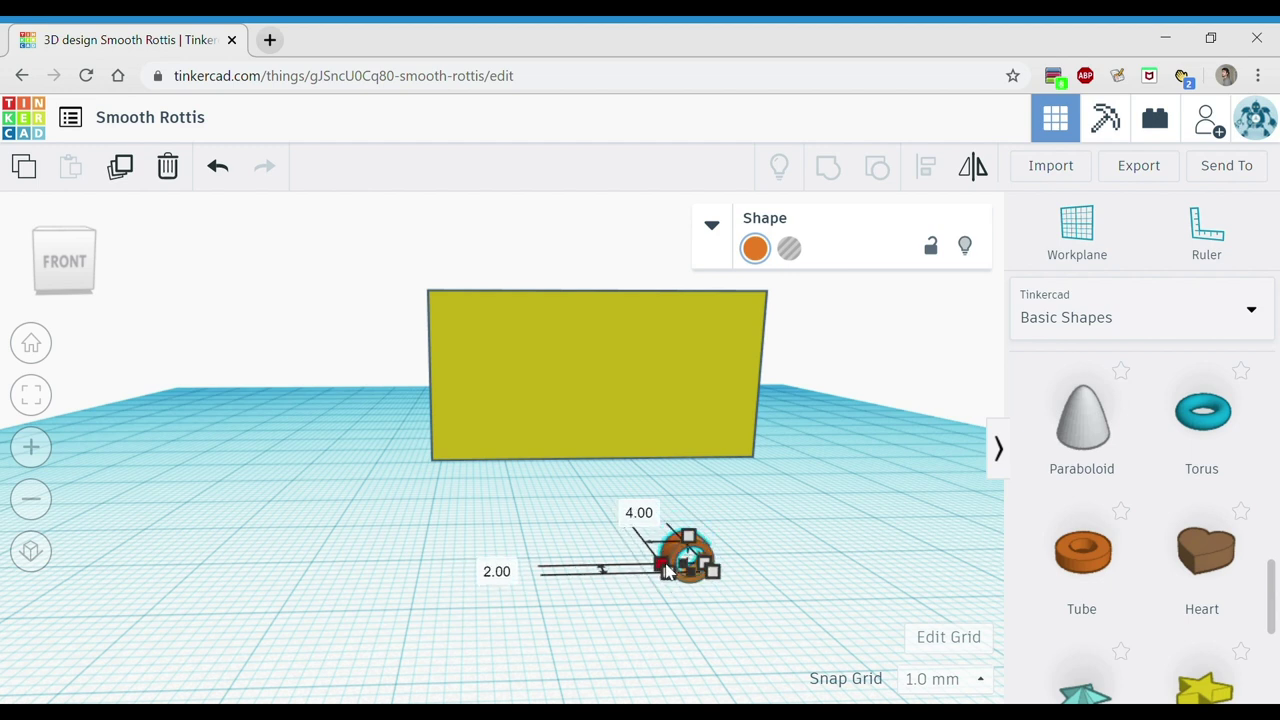
shift+drag(665, 568, 666, 568)
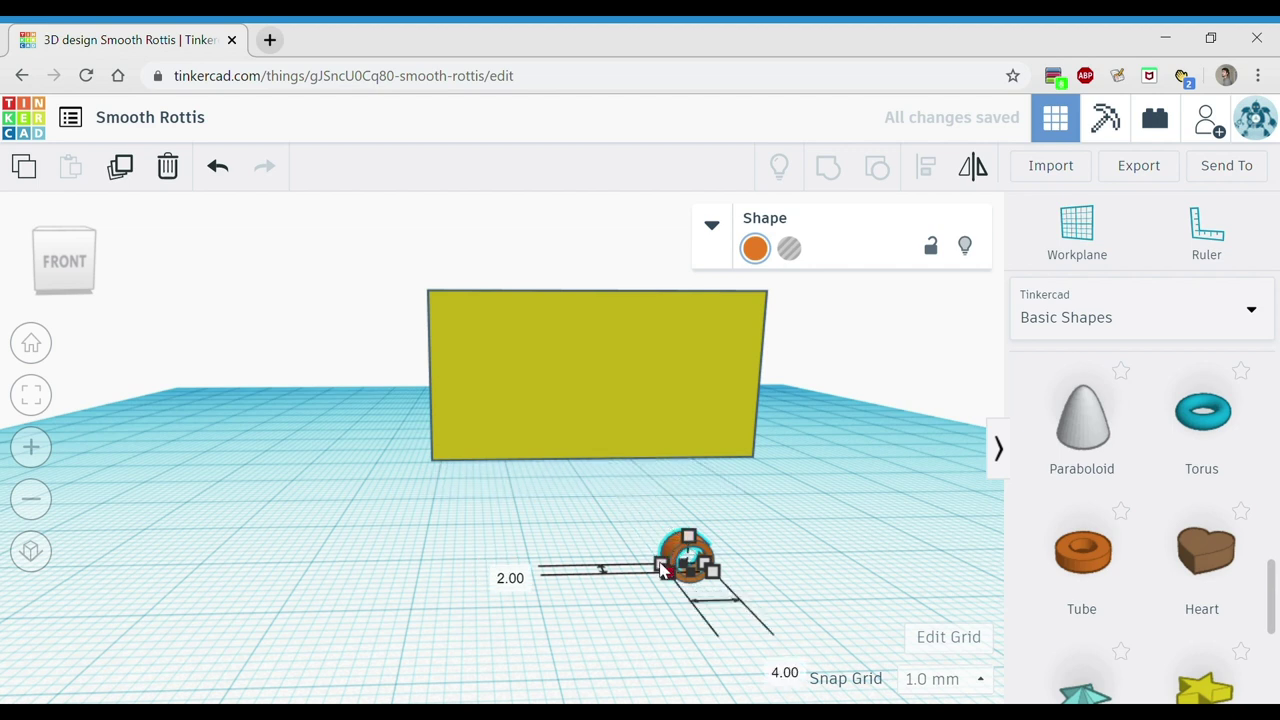
shift+drag(655, 561, 645, 552)
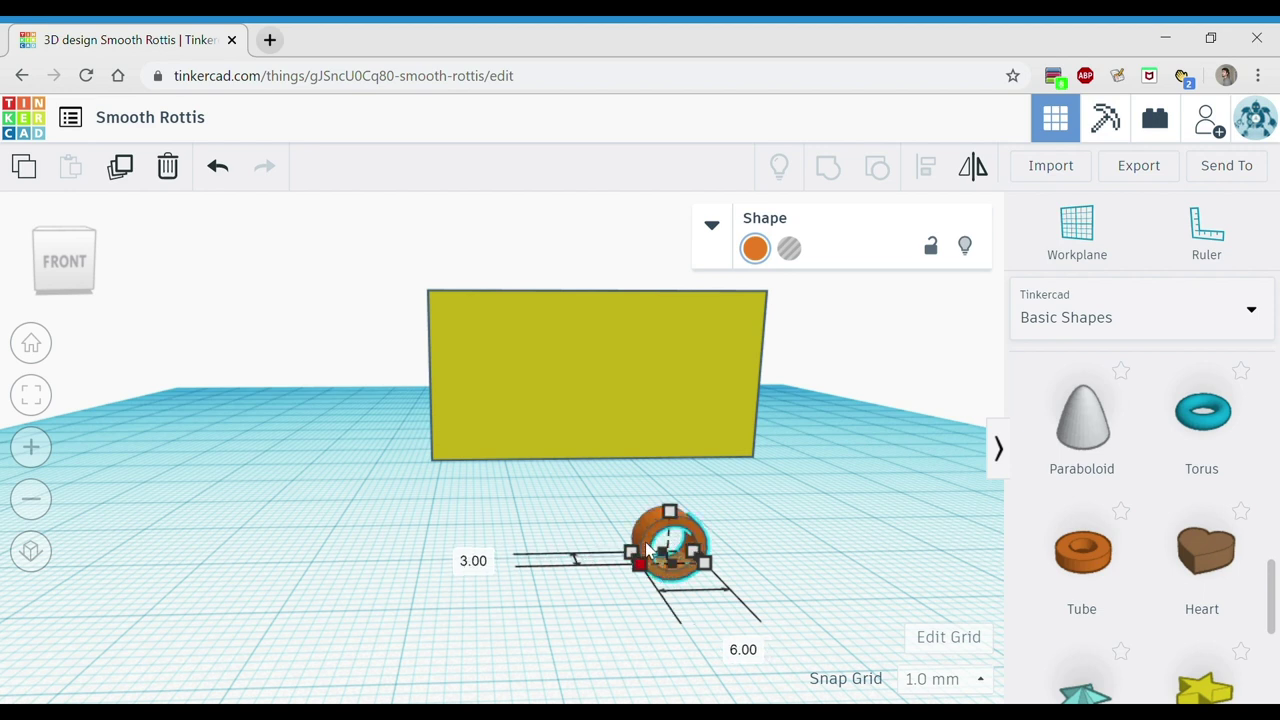
Raise the tube 1.5 mm so that it rests on the workplane.
drag(672, 462, 679, 450)
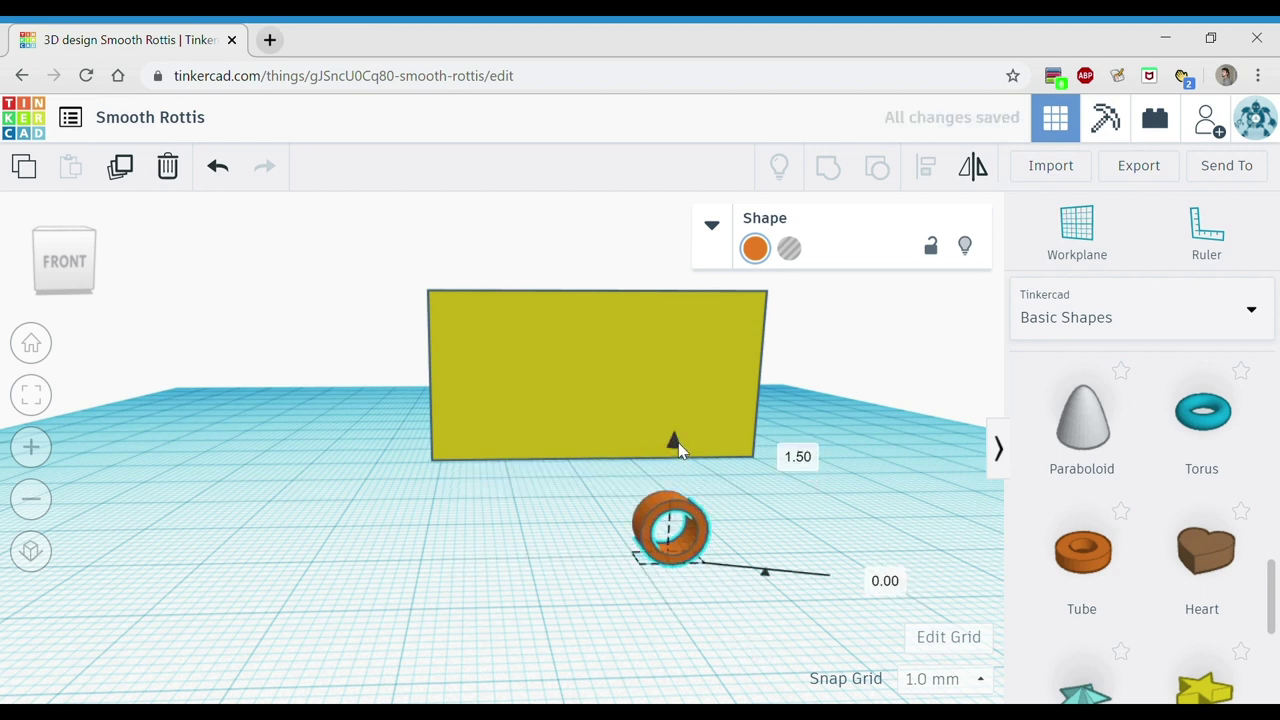
click(64, 257)
mouse_move(72, 257)
mouse_down()
mouse_move(47, 258)
mouse_move(55, 266)
mouse_up()
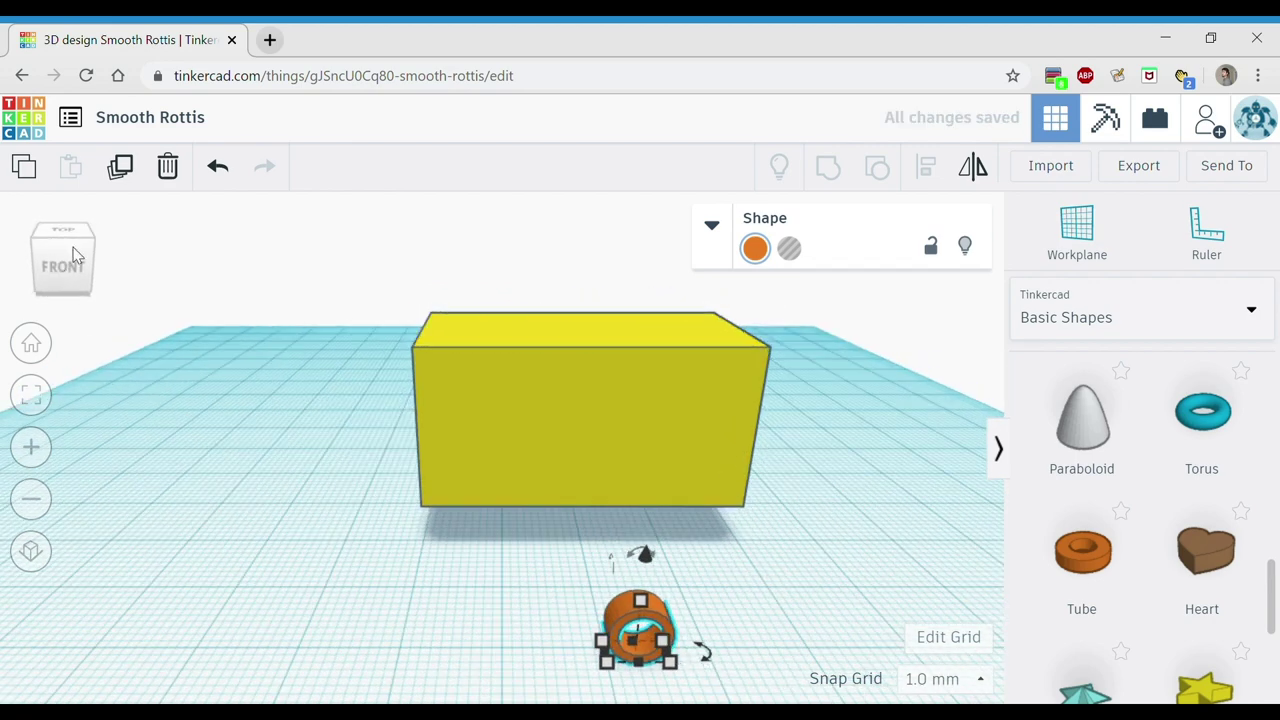
Move the tube left and back until it sits at the yellow box's front lower-left corner.
key(Left)
key(Left)
key(Left)
key(Left)
key(Left)
key(Left)
key(Left)
key(Left)
key(Left)
key(Left)
key(Left)
key(Left)
key(Left)
key(Left)
key(Left)
key(Left)
key(Left)
key(Left)
key(Left)
key(Left)
key(Left)
key(Left)
key(Left)
key(Left)
key(Left)
key(Left)
key(Left)
key(Left)
key(Left)
key(Left)
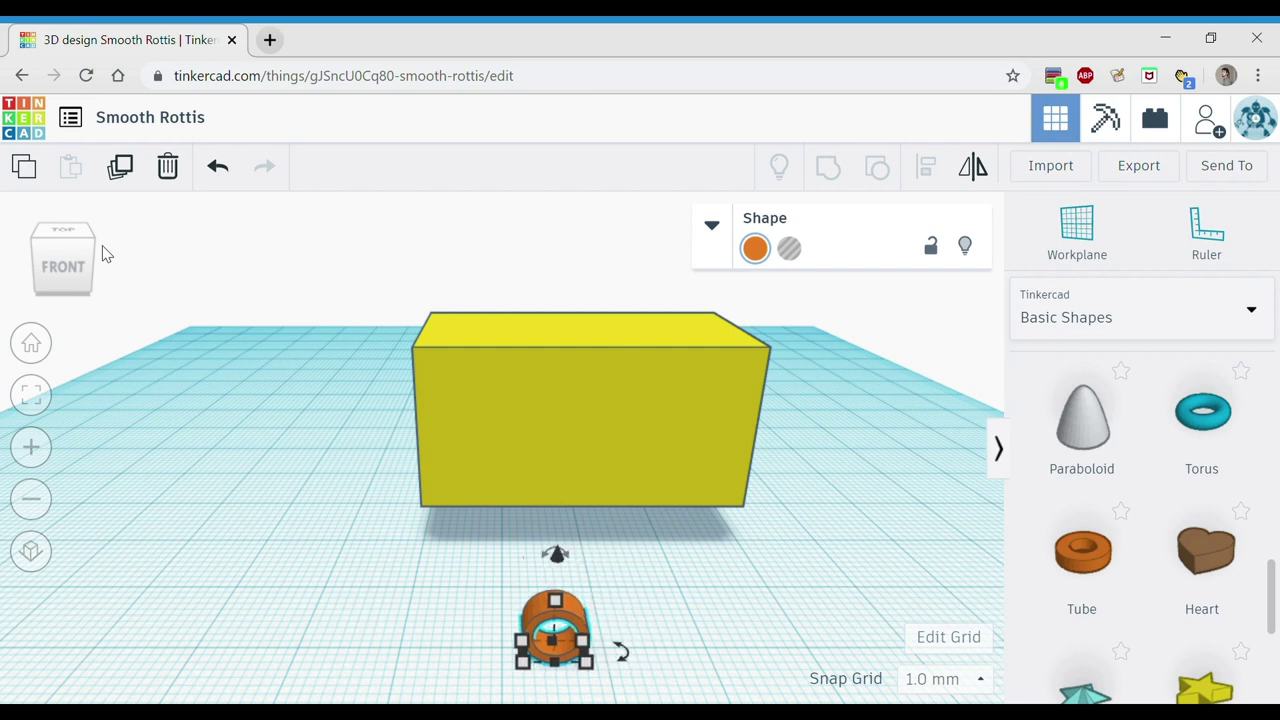
key(Up)
key(Up)
key(Up)
key(Up)
key(Up)
key(Up)
key(Up)
key(Up)
key(Up)
key(Up)
key(Up)
key(Up)
key(Up)
key(Up)
key(Up)
key(Up)
key(Up)
key(Up)
key(Up)
key(Up)
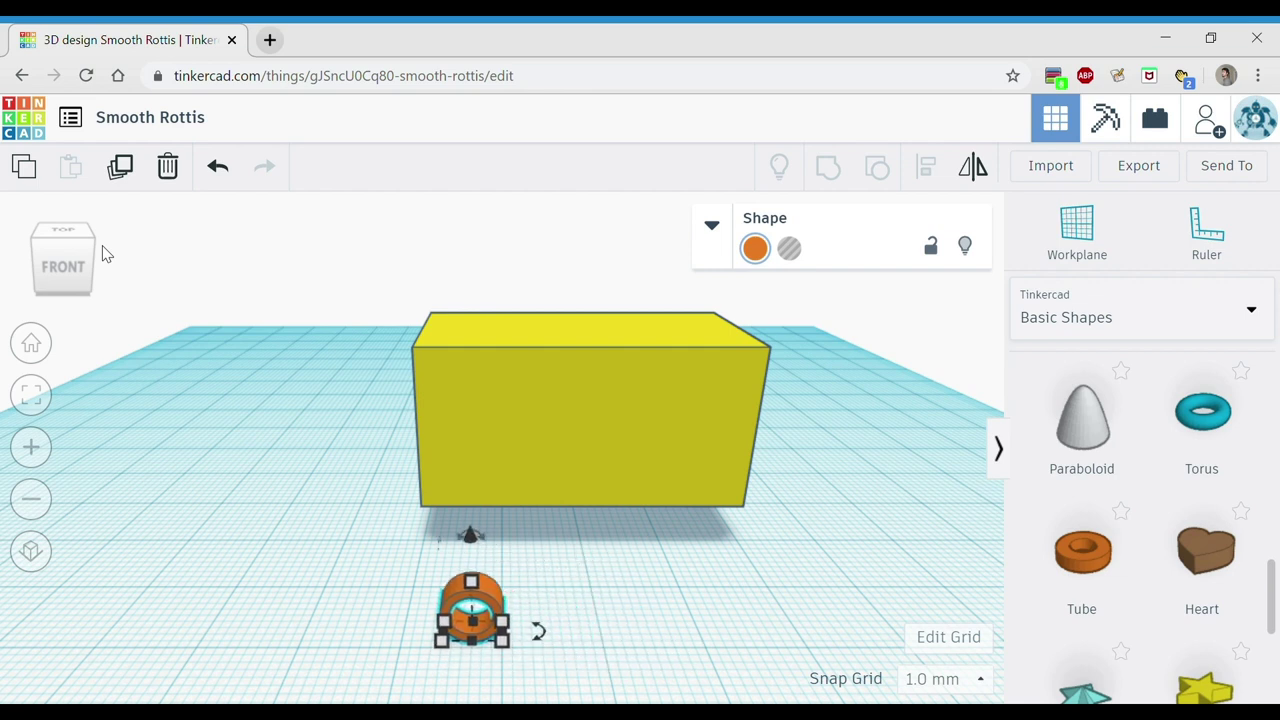
key(Up)
key(Up)
key(Up)
key(Up)
key(Up)
key(Up)
key(Up)
key(Up)
key(Up)
key(Up)
key(Up)
key(Up)
key(Up)
key(Up)
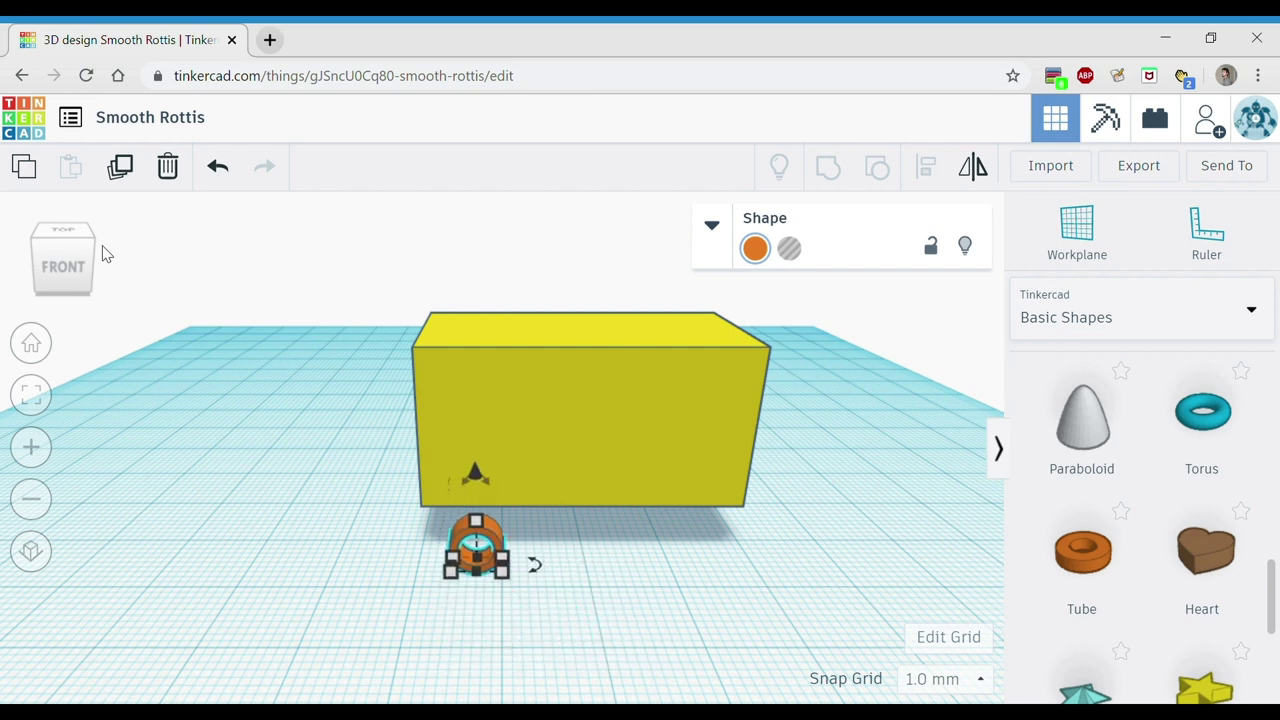
key(Up)
key(Up)
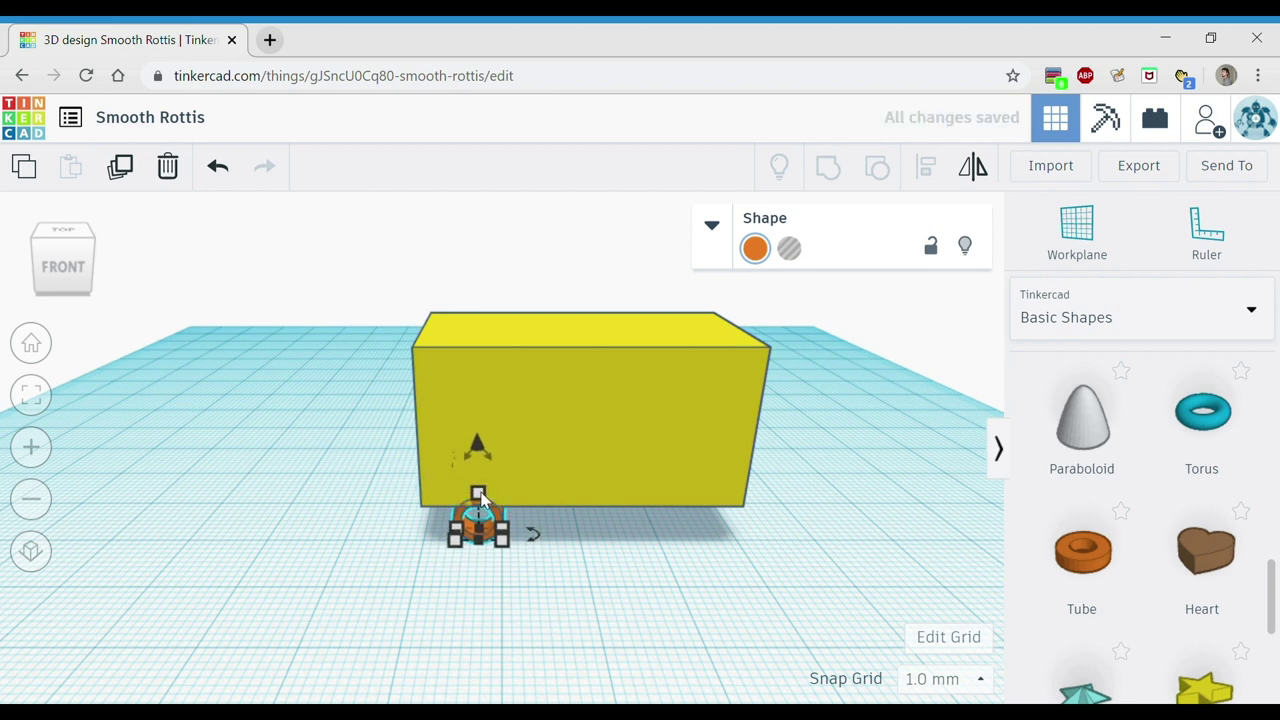
Scale the tube wheel up proportionally to a height of 9 mm.
shift+drag(487, 483, 513, 479)
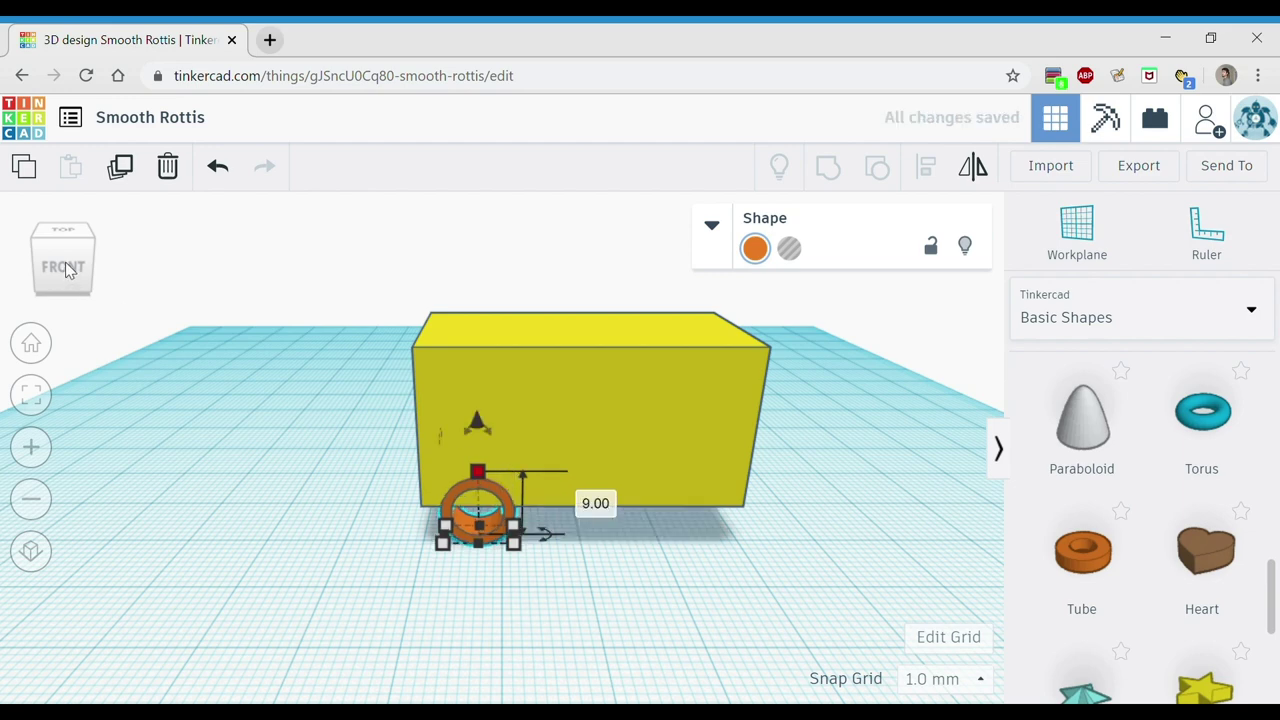
right_drag(513, 479, 432, 416)
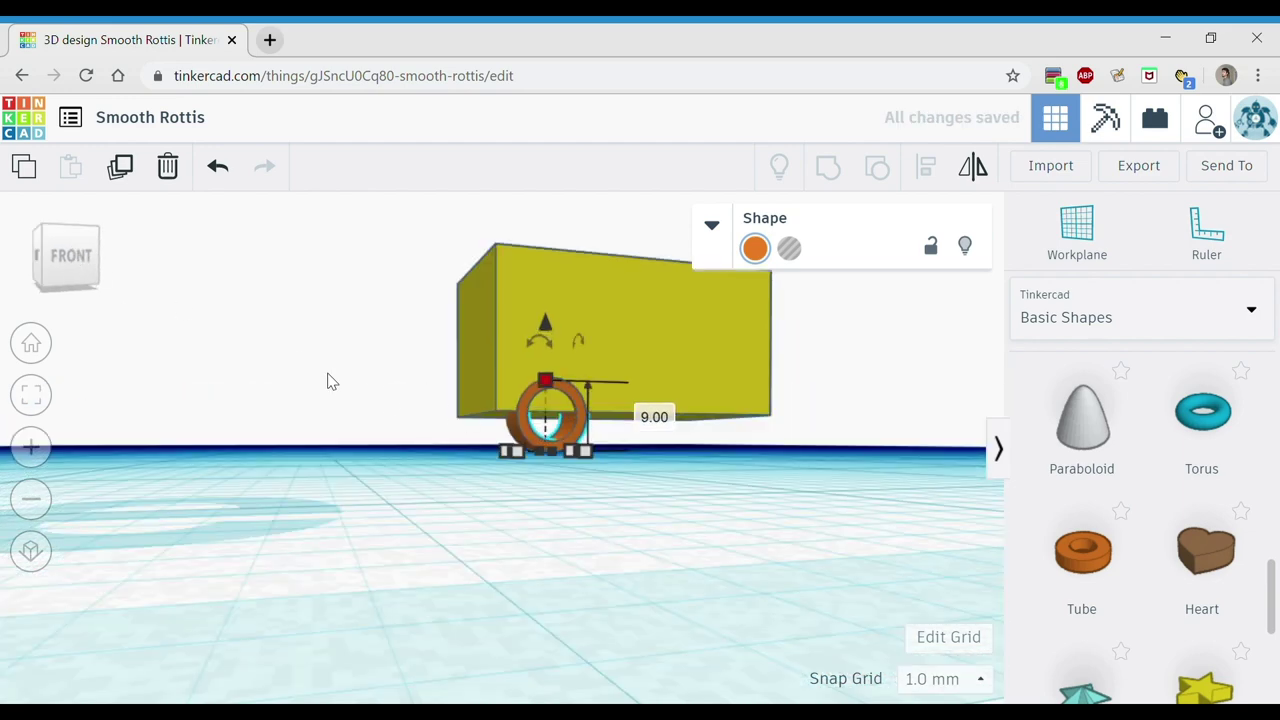
Examine from several angles how the tube wheel sits against the underside and front face of the yellow box.
mouse_move(73, 258)
mouse_down()
mouse_move(62, 255)
mouse_move(77, 262)
mouse_up()
click(78, 258)
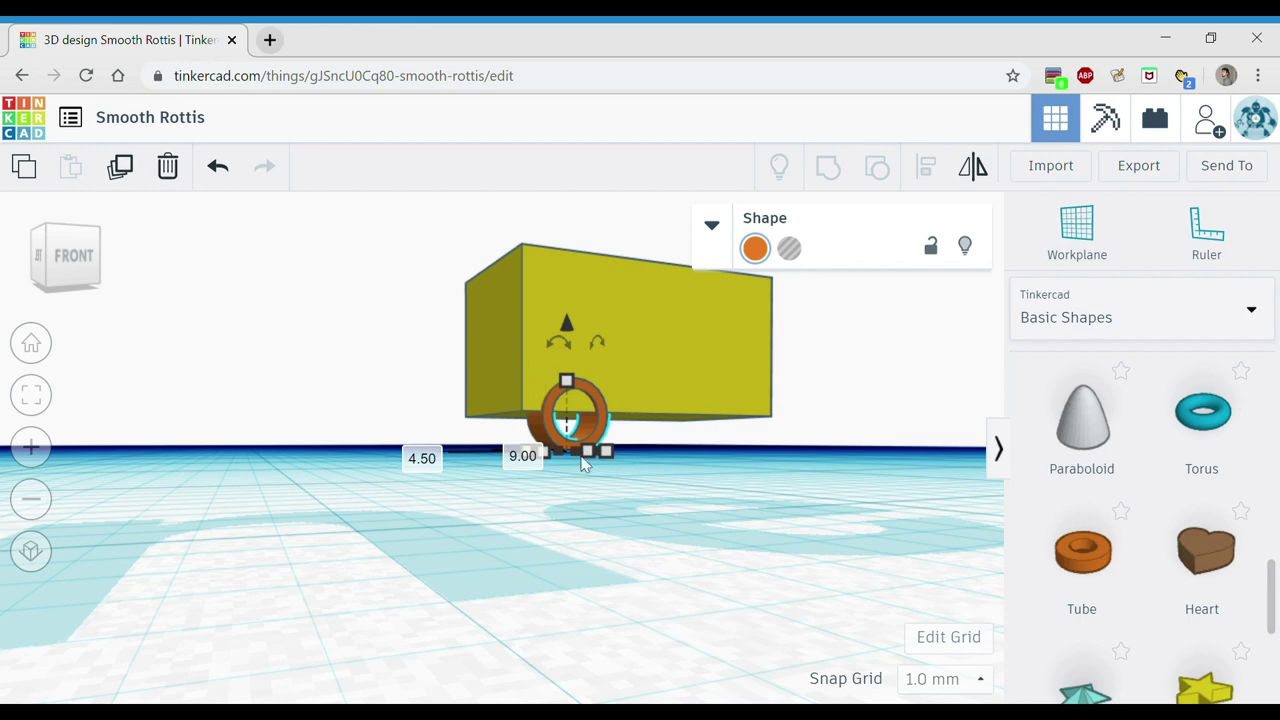
click(67, 267)
click(68, 269)
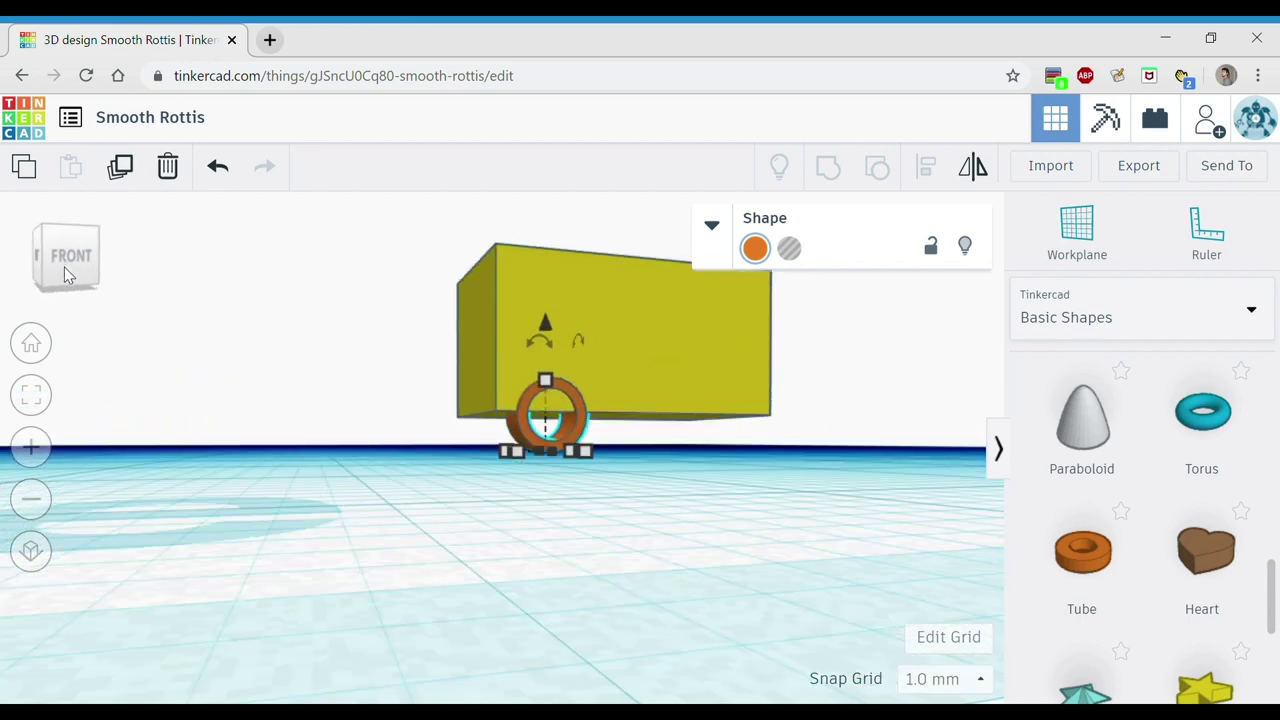
drag(63, 267, 62, 276)
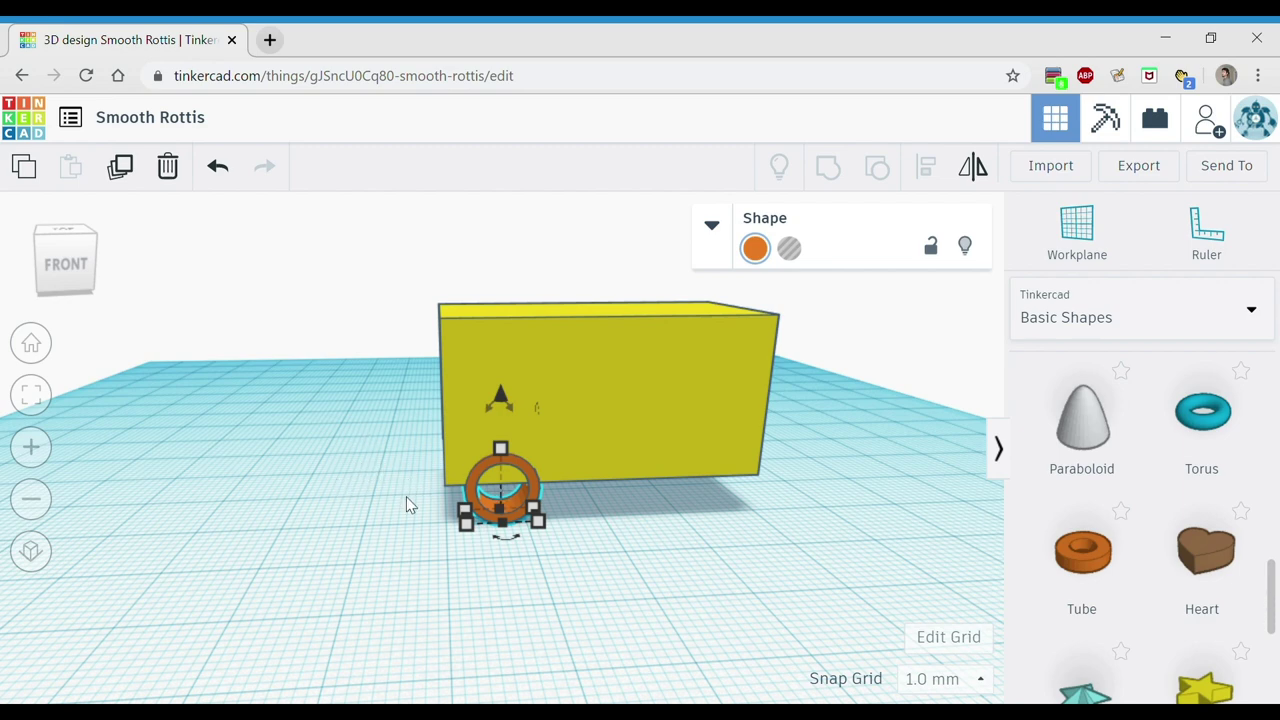
drag(78, 277, 280, 531)
click(582, 540)
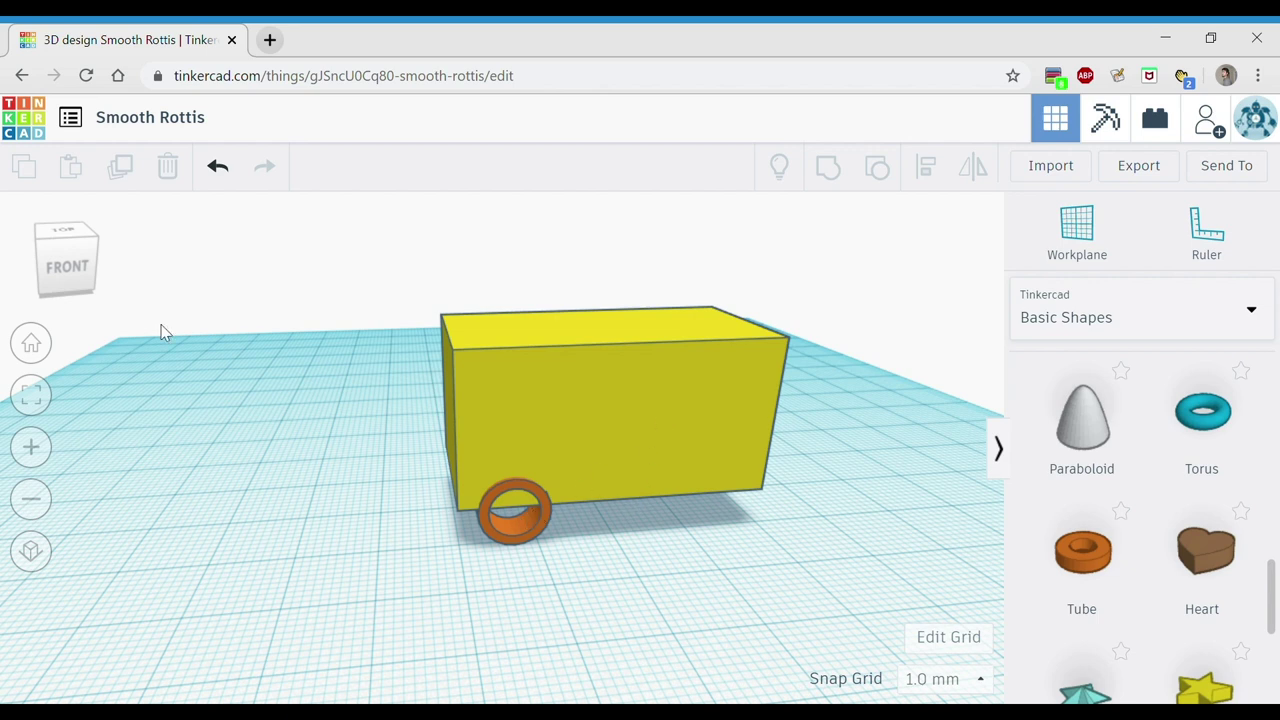
click(505, 528)
click(607, 607)
click(645, 449)
click(696, 618)
Select the tube wheel at the box's front-left corner and duplicate it in place.
click(513, 533)
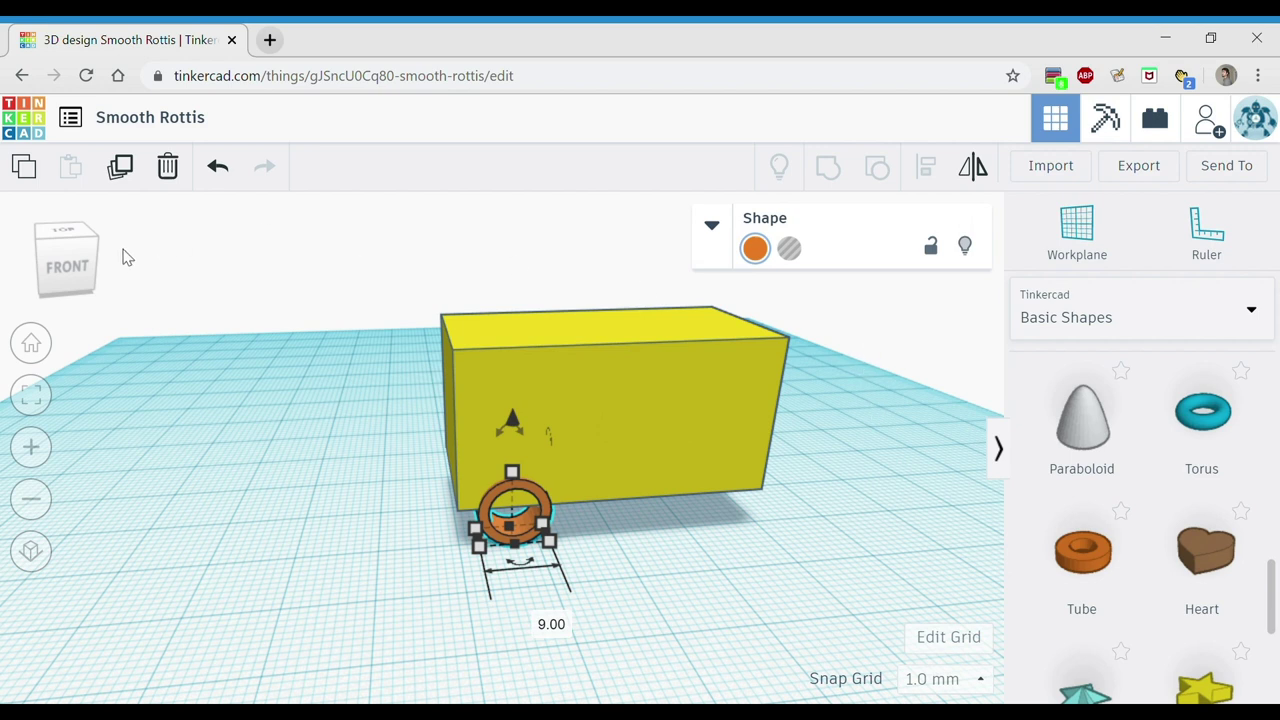
click(122, 168)
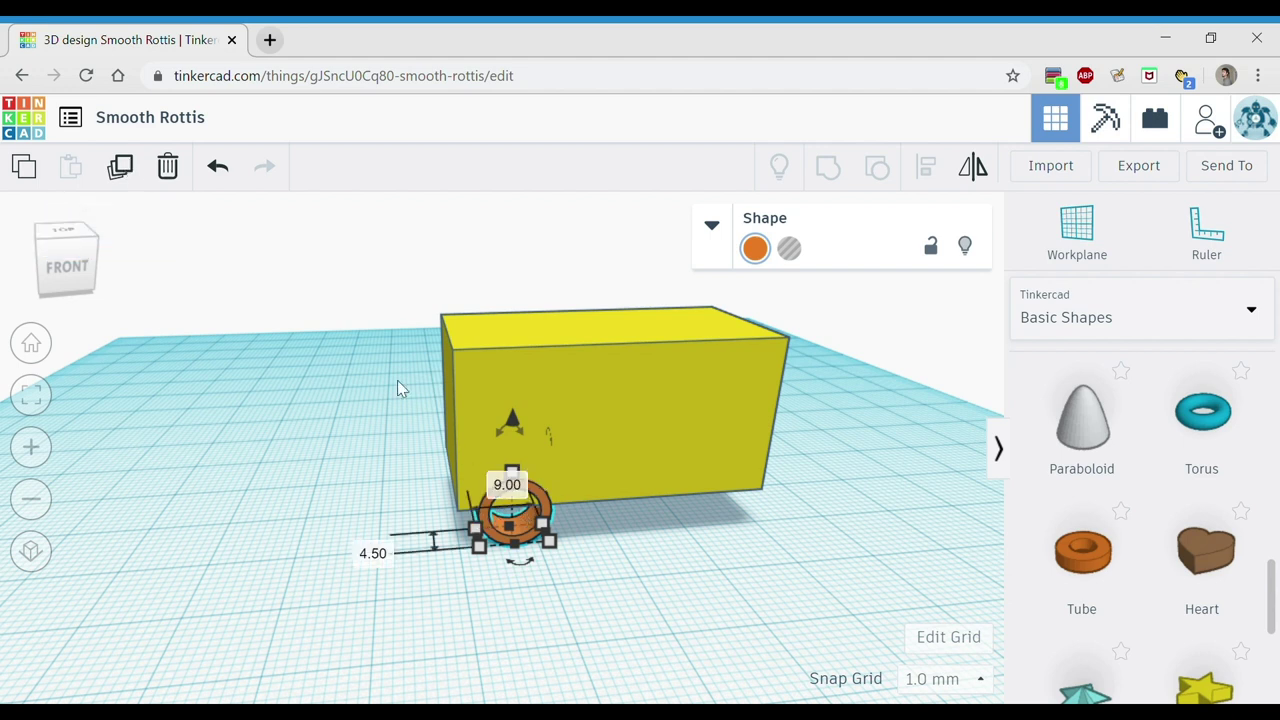
click(131, 170)
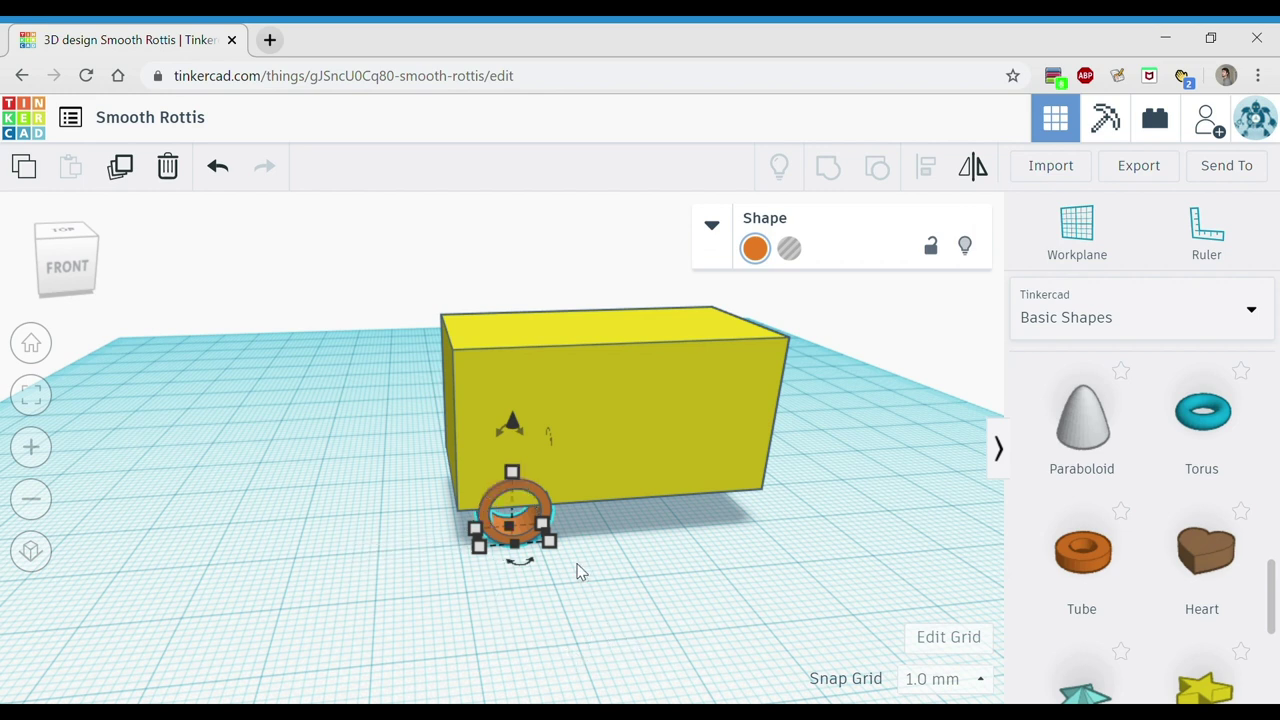
Duplicate the front-left tube wheel and move the copy right along the yellow box's front face toward the opposite lower corner.
mouse_move(519, 548)
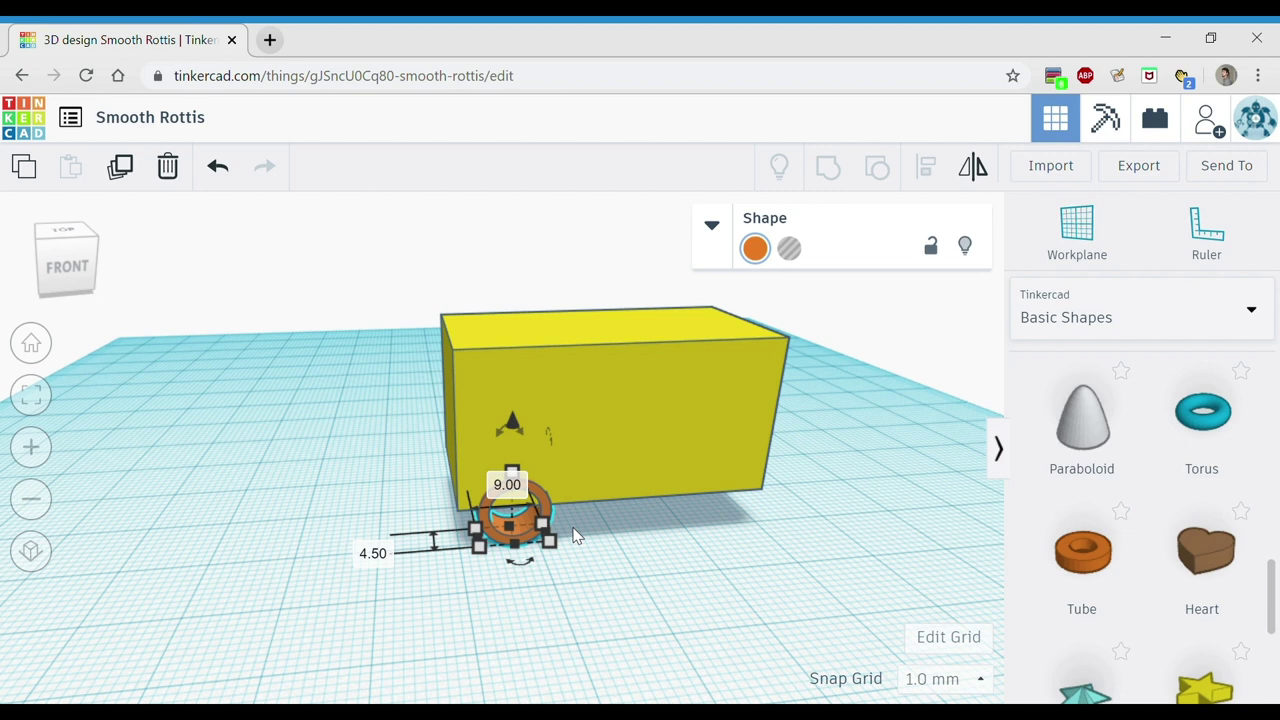
key(ctrl+d)
key(Right)
key(Right)
key(Right)
key(Right)
key(Right)
key(Right)
key(Right)
key(Right)
key(Right)
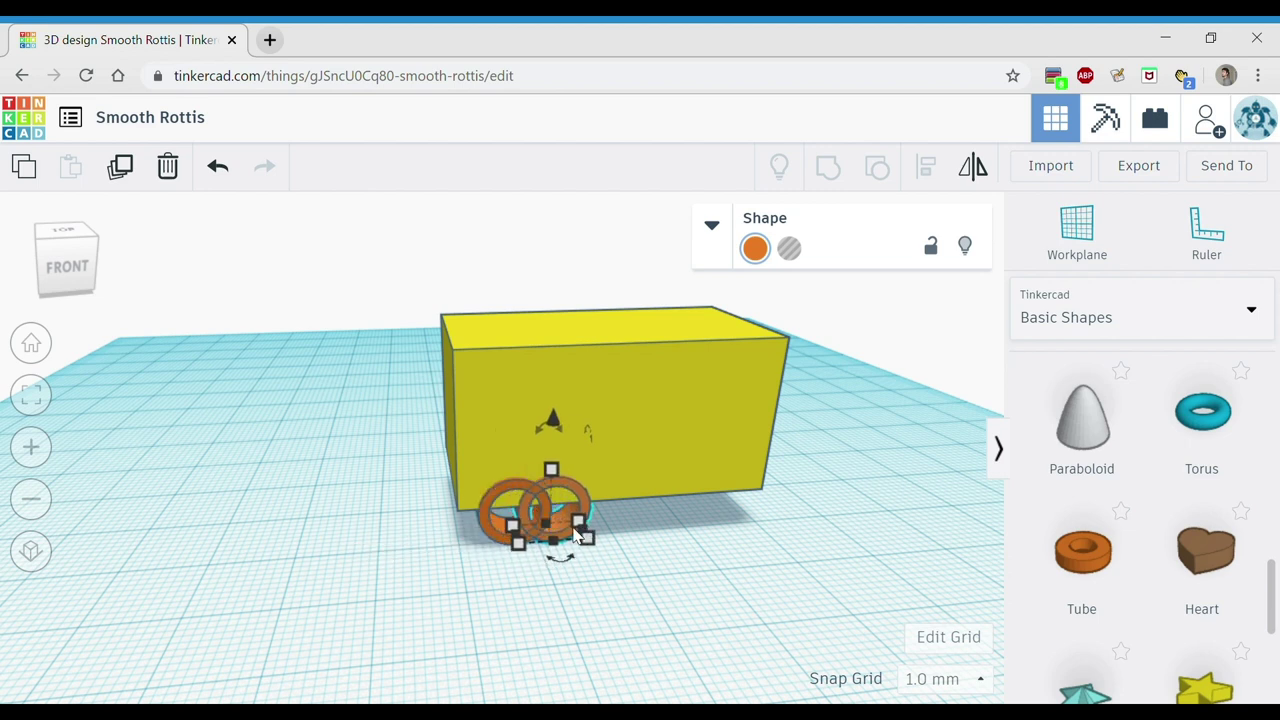
key(Right)
key(Right)
key(Right)
key(Right)
key(Right)
key(Right)
key(Right)
key(Right)
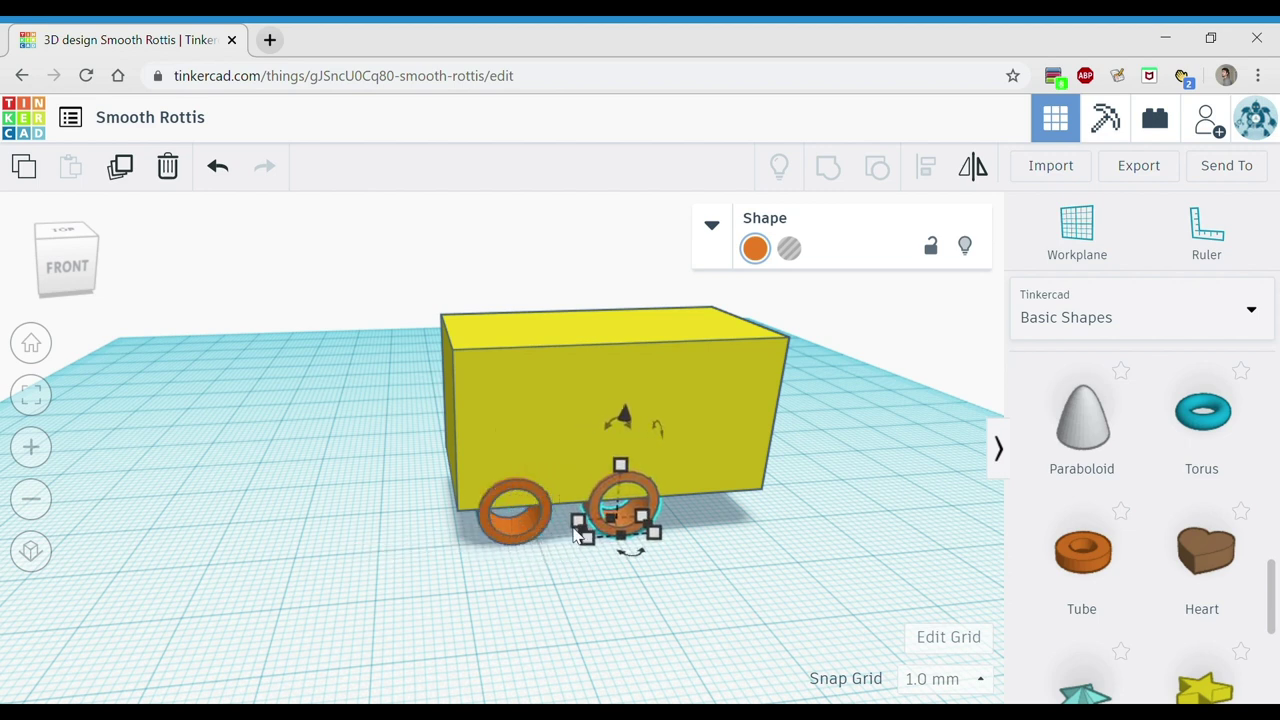
key(Right)
key(Right)
key(Right)
key(Right)
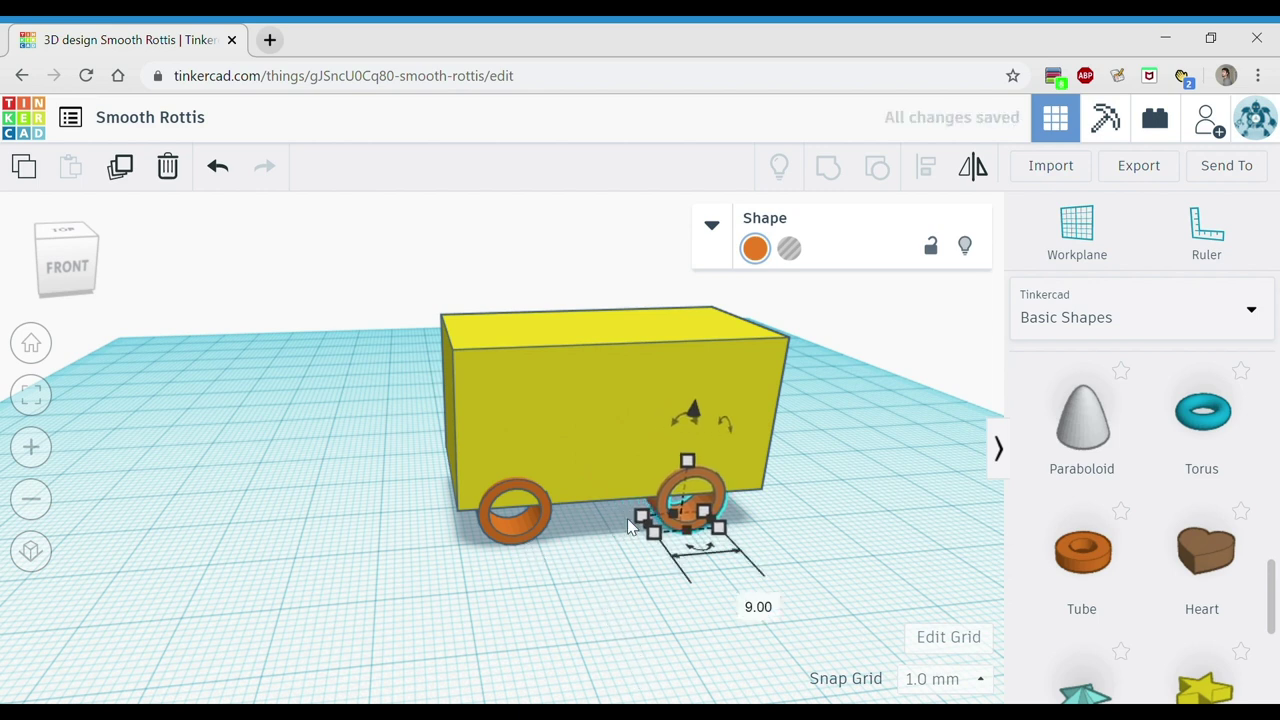
Fine-tune the second wheel left and right until it sits near the yellow box's front-right lower corner.
key(Left)
key(Left)
key(Left)
key(Left)
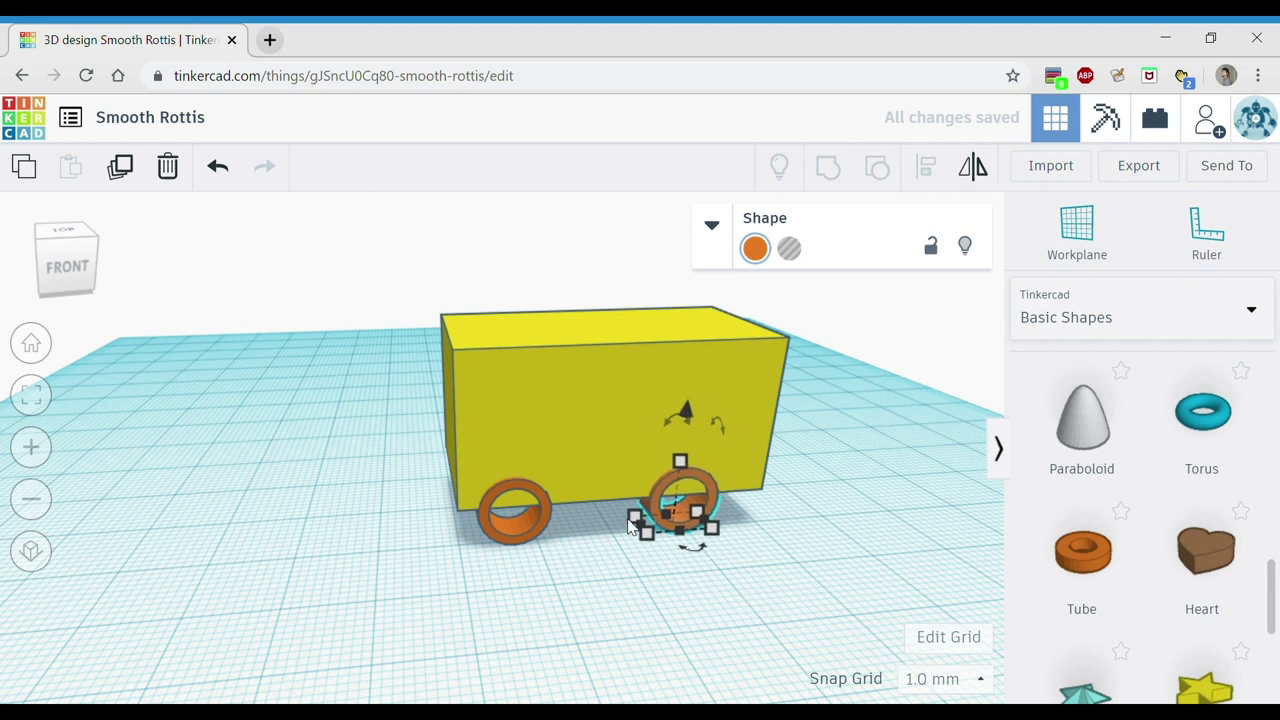
key(Left)
key(Left)
key(Left)
key(Left)
key(Right)
key(Right)
key(Right)
key(Right)
key(Right)
key(Right)
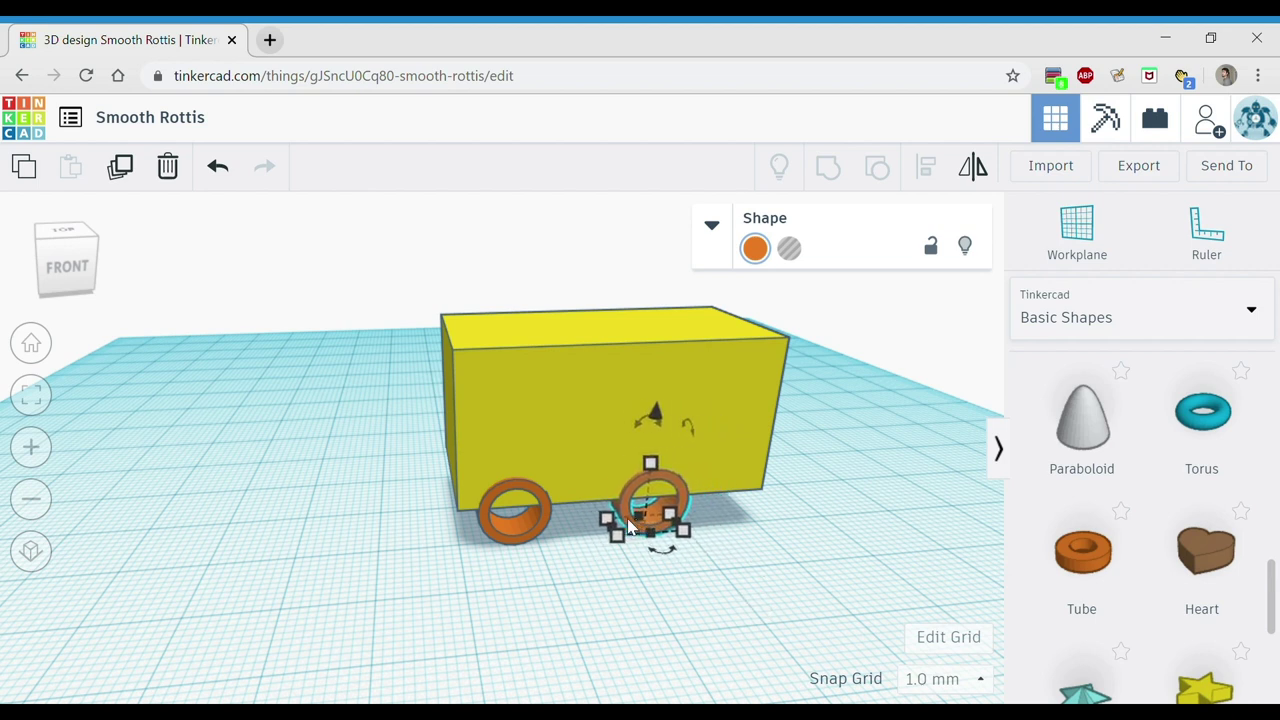
key(Right)
key(Right)
key(Right)
key(Right)
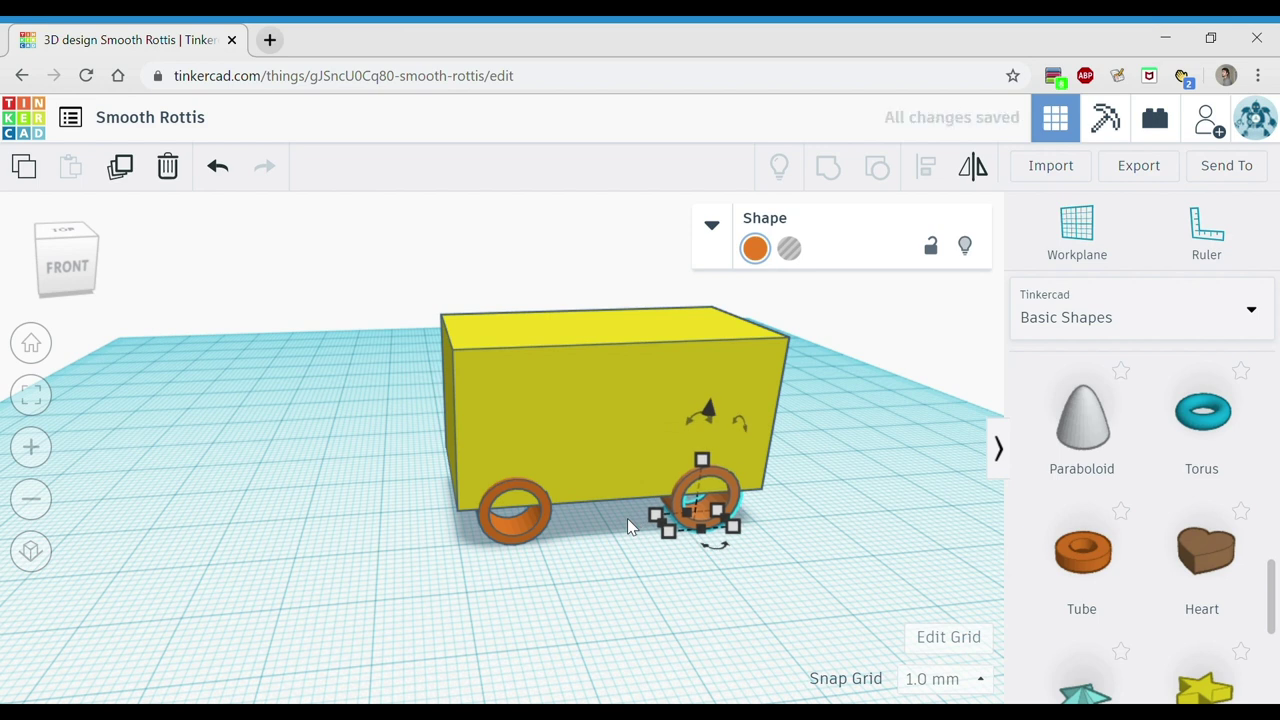
click(790, 550)
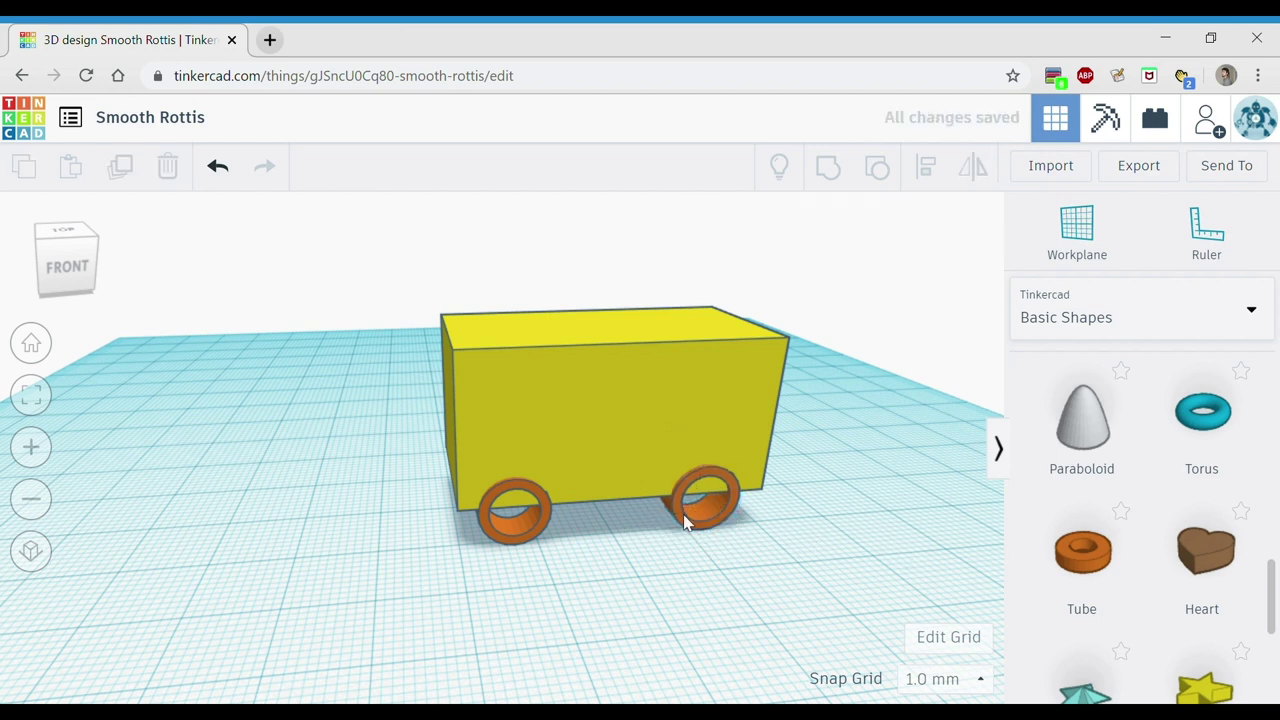
Select both tube wheels on the box's front side and duplicate the pair in place.
mouse_move(63, 271)
mouse_down()
mouse_move(84, 272)
mouse_move(57, 266)
mouse_move(61, 277)
mouse_up()
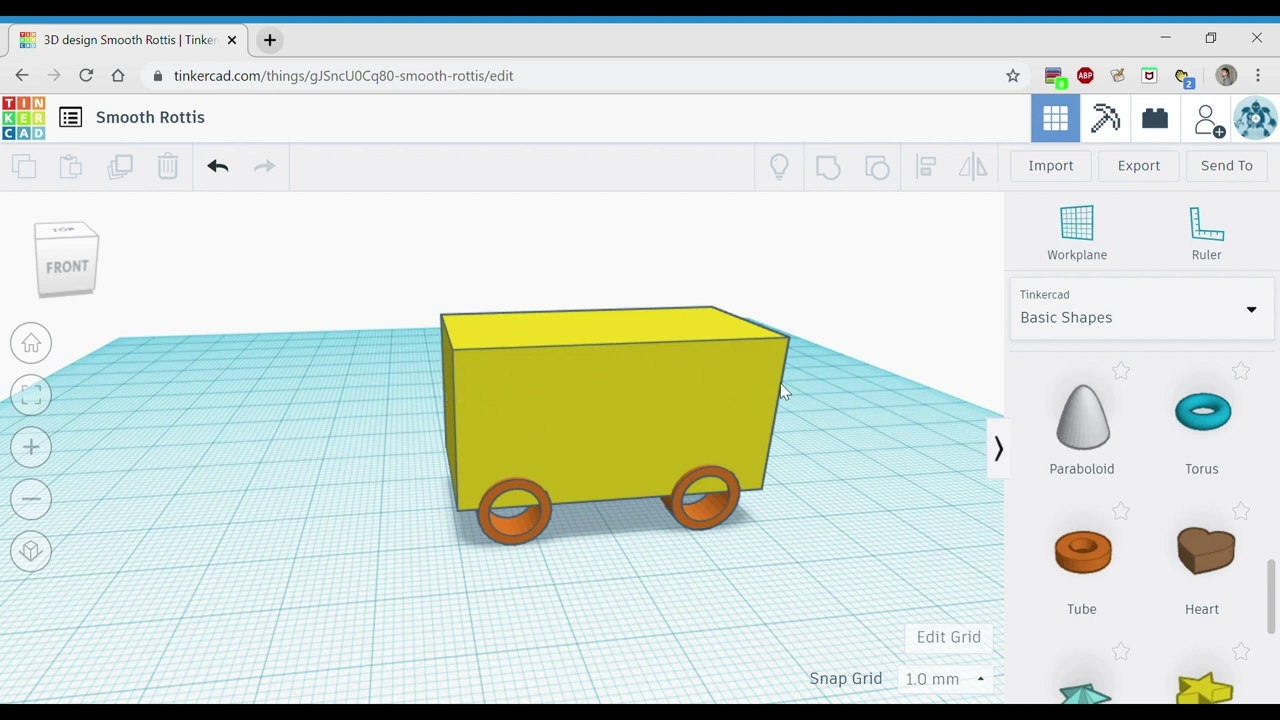
click(498, 528)
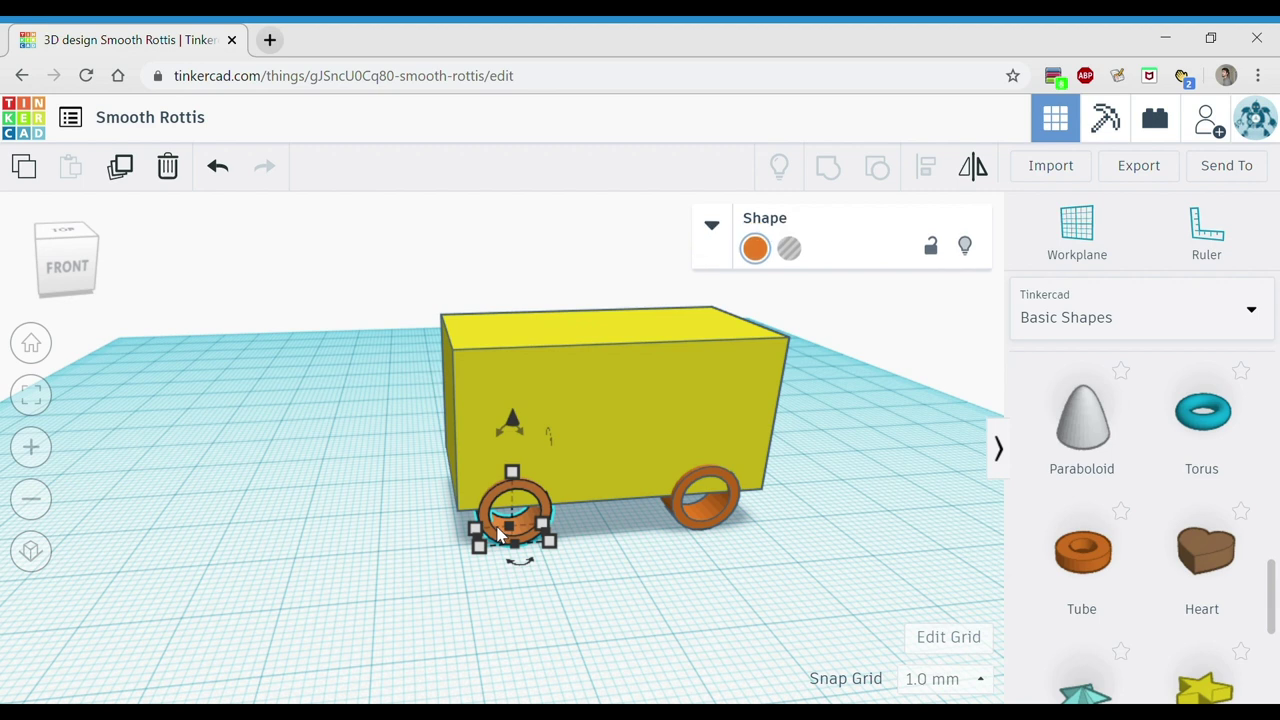
shift+click(697, 527)
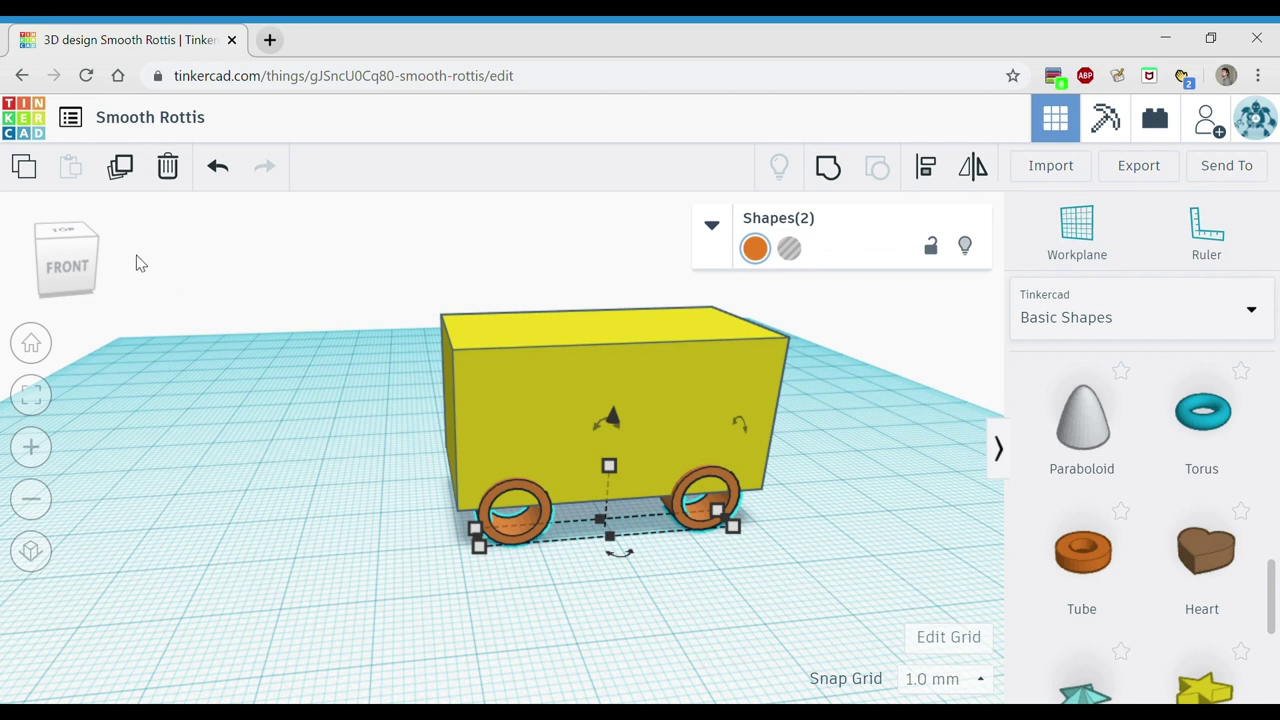
click(120, 167)
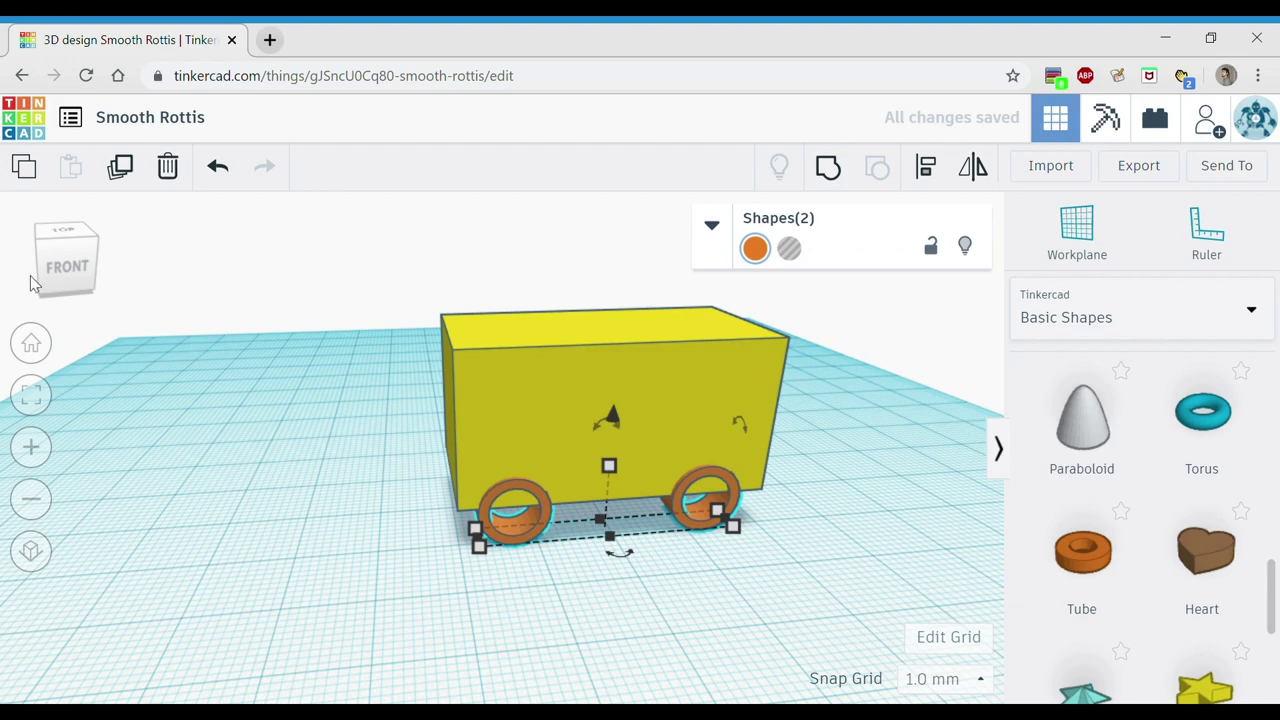
Move the duplicated wheel pair straight back under the yellow box until it reaches the rear edge.
drag(50, 278, 74, 268)
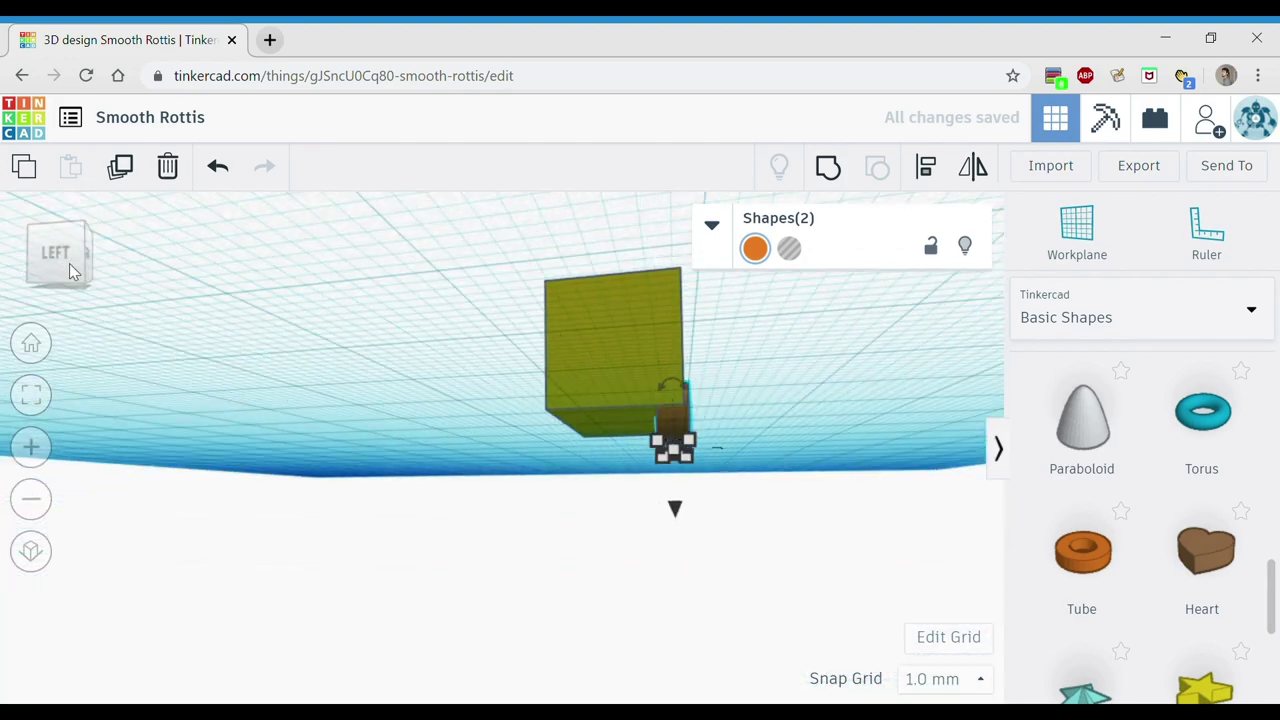
click(86, 262)
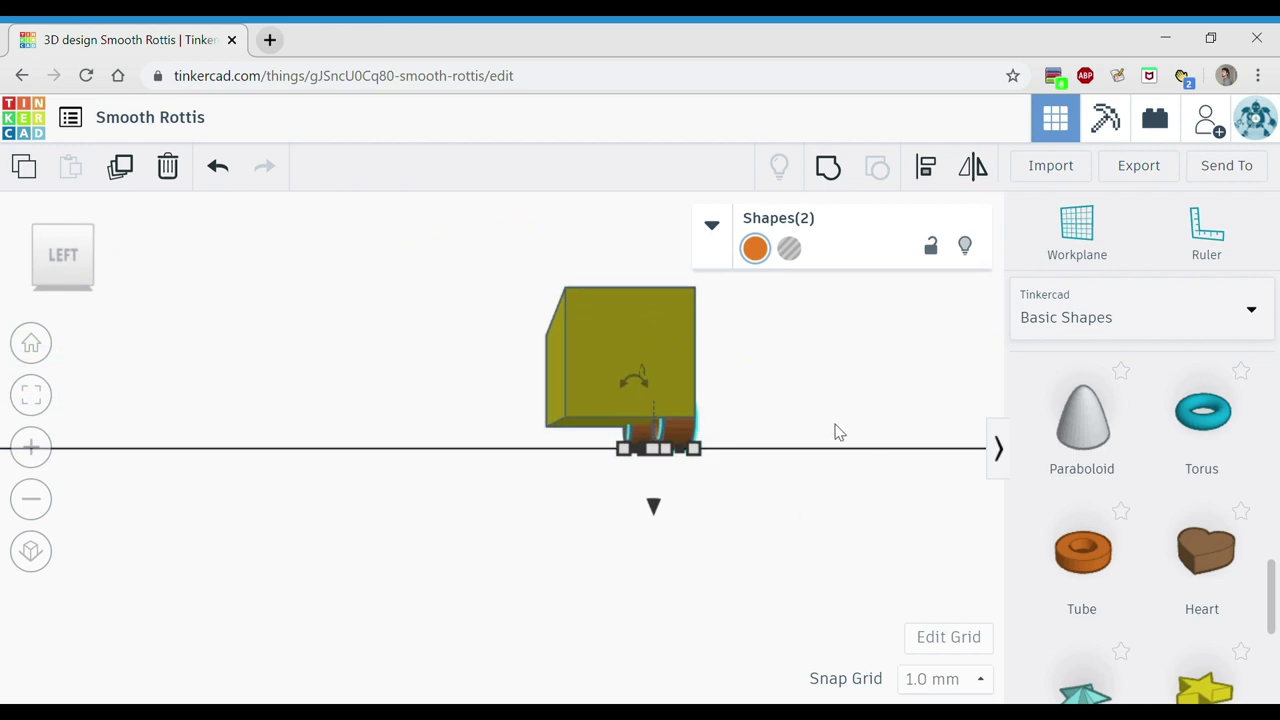
key(Left)
key(Left)
key(Left)
key(Left)
key(Left)
key(Left)
key(Left)
key(Left)
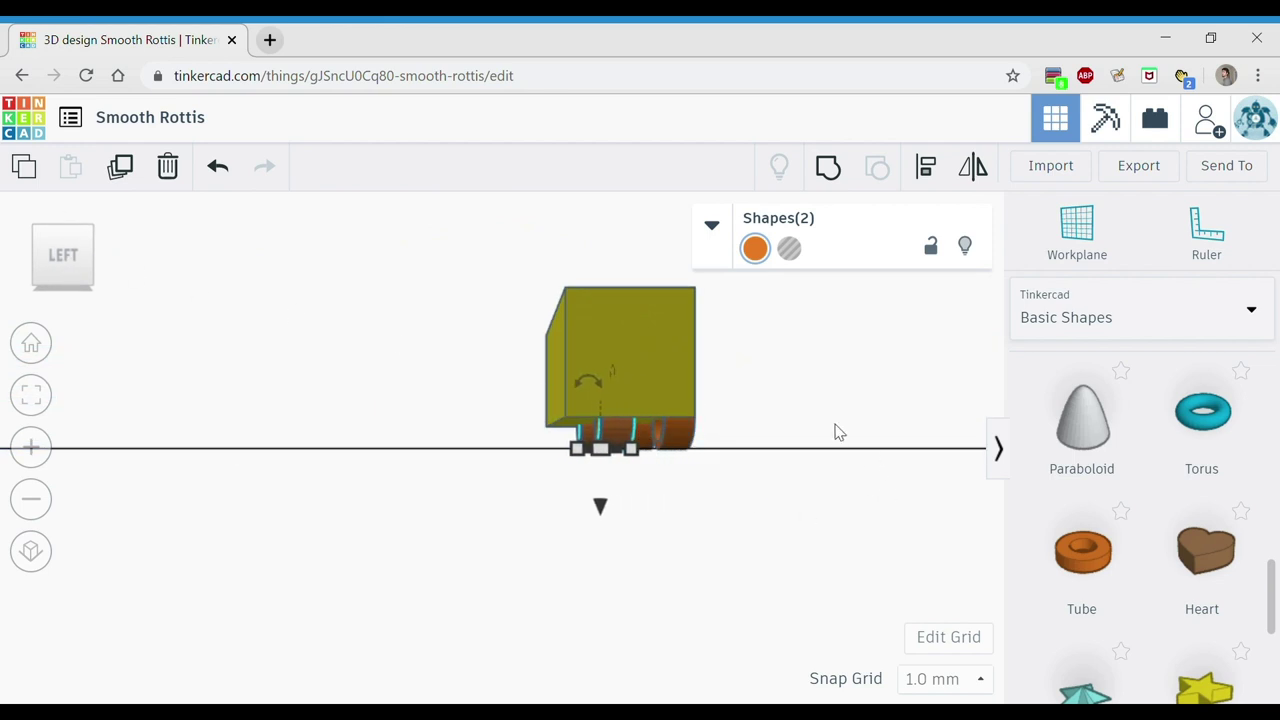
key(Left)
key(Left)
key(Left)
key(Left)
key(Left)
key(Left)
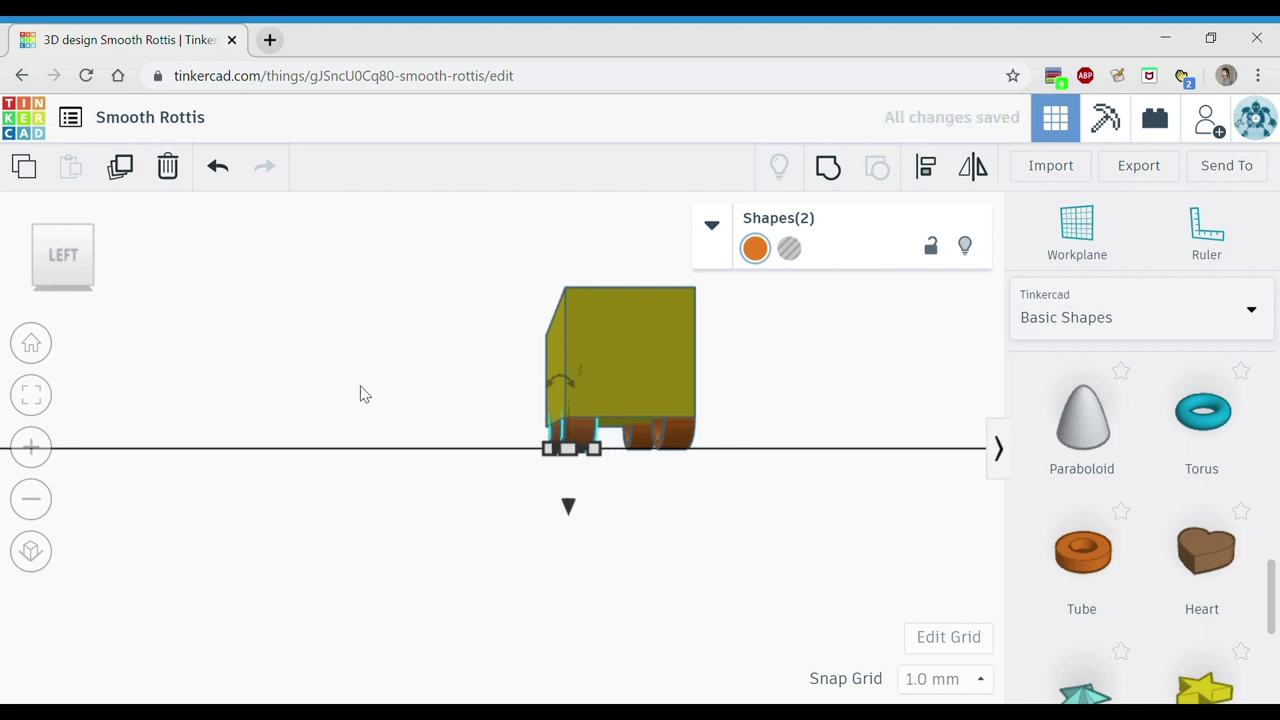
click(279, 415)
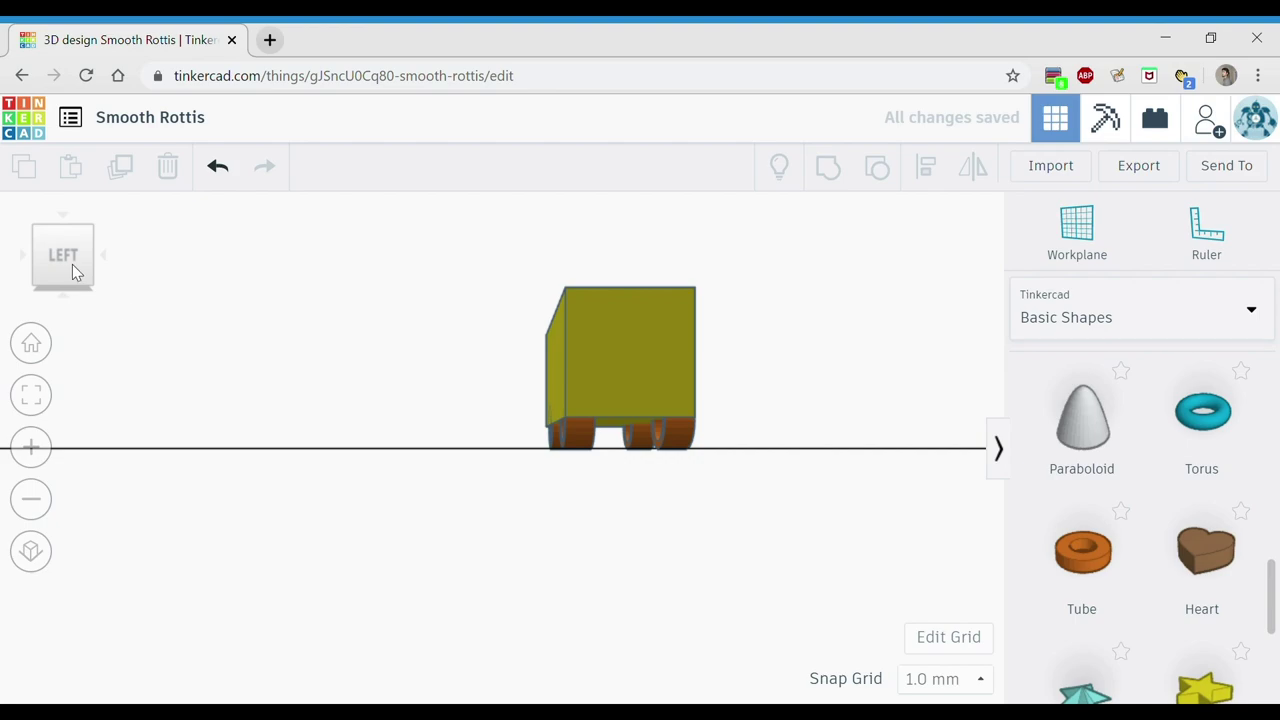
Raise the yellow box slightly so it sits a little higher on its four wheels.
mouse_move(71, 268)
mouse_down()
mouse_move(58, 270)
mouse_move(114, 269)
mouse_move(47, 264)
mouse_up()
click(42, 264)
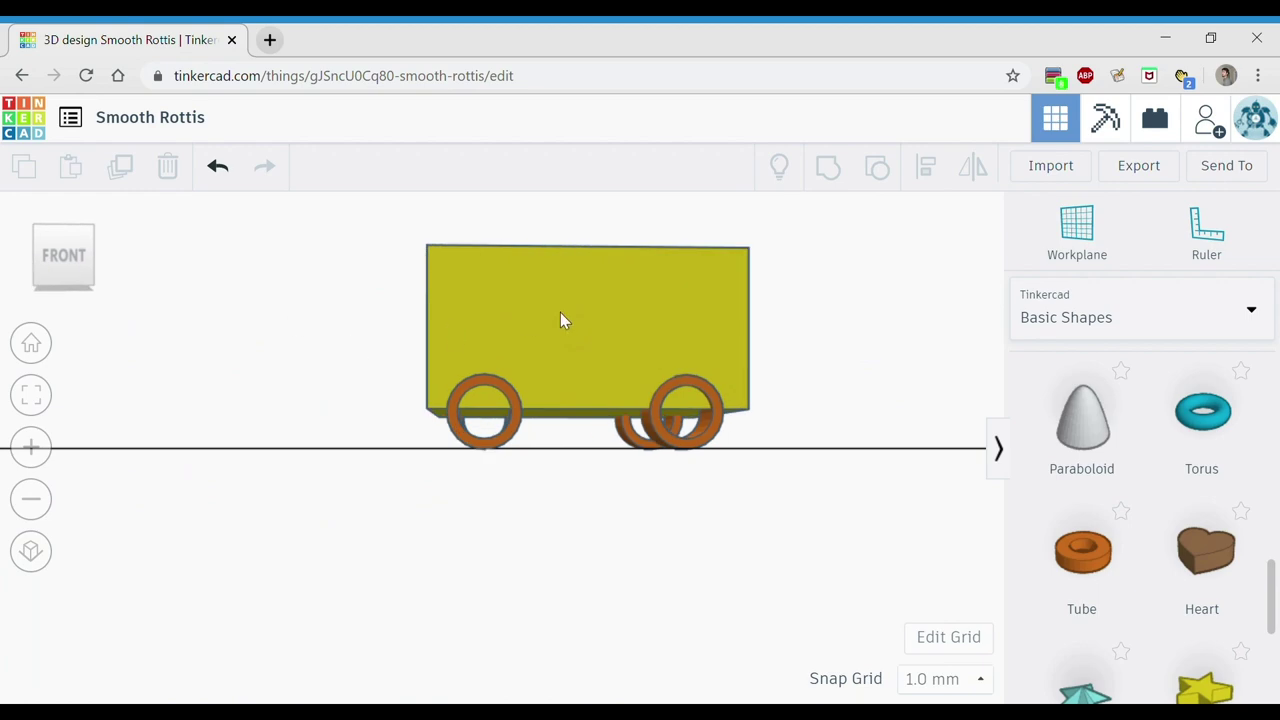
click(597, 320)
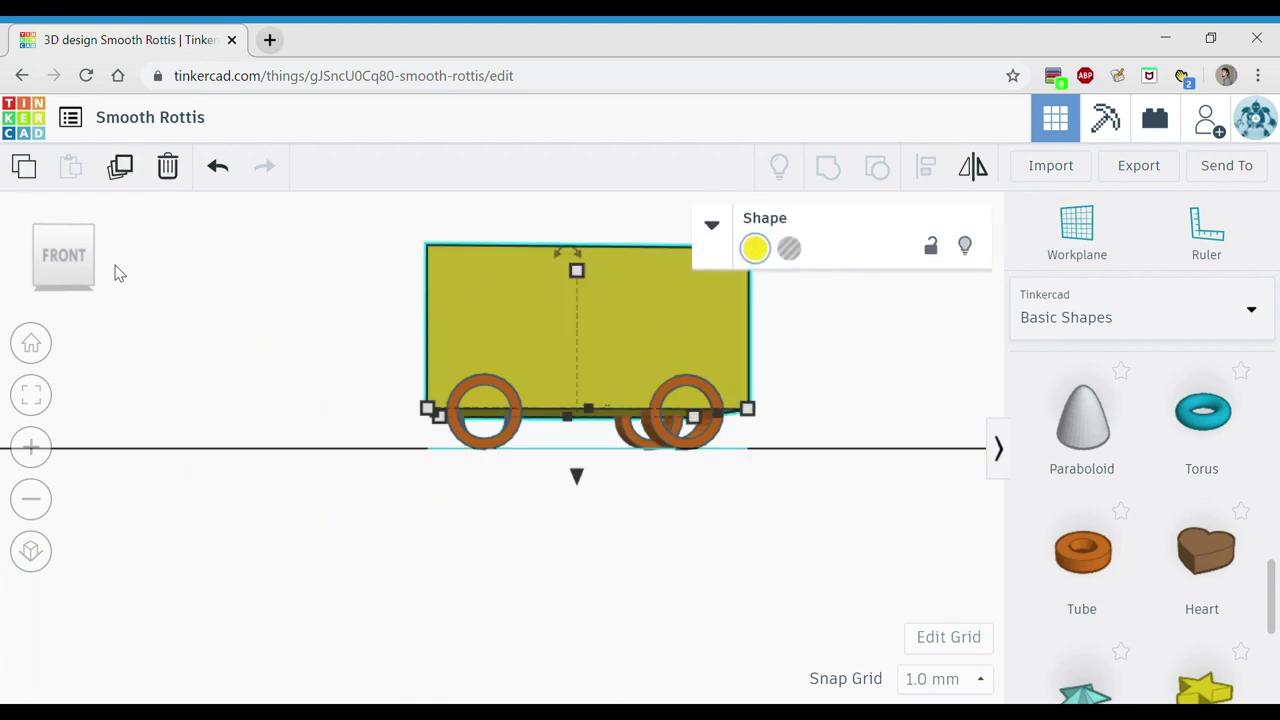
drag(45, 245, 48, 272)
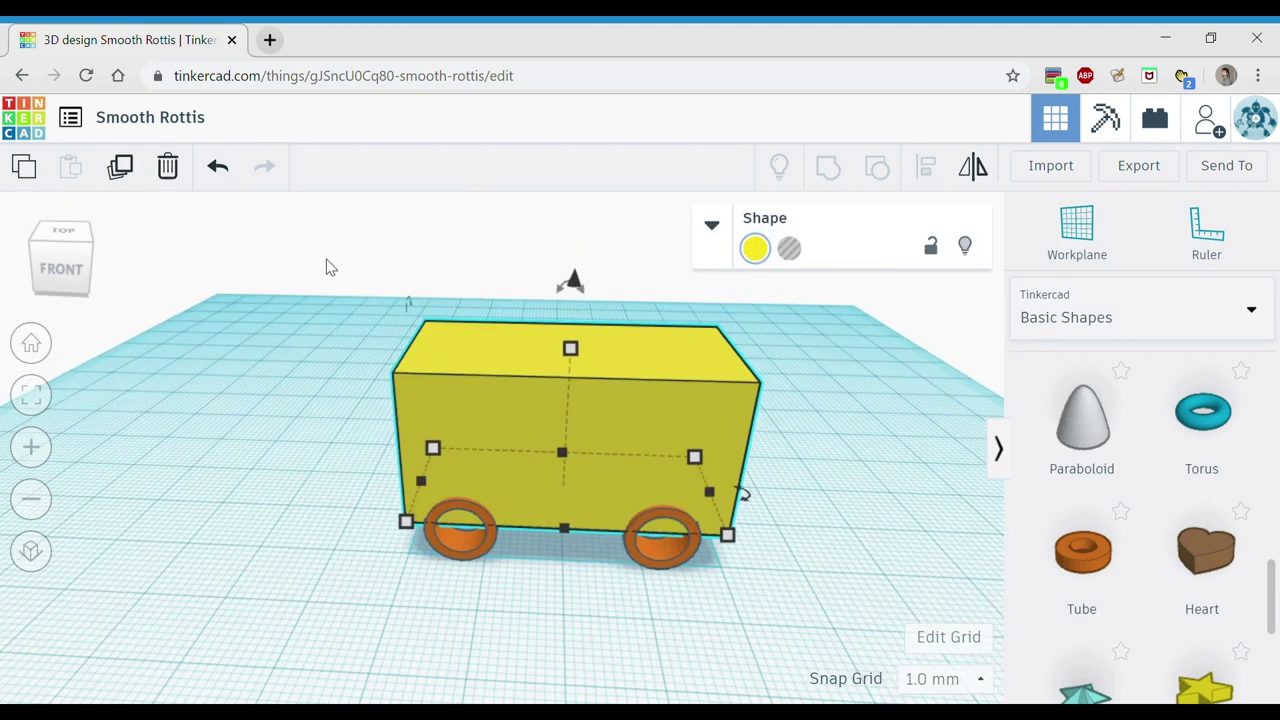
drag(580, 290, 572, 282)
click(163, 386)
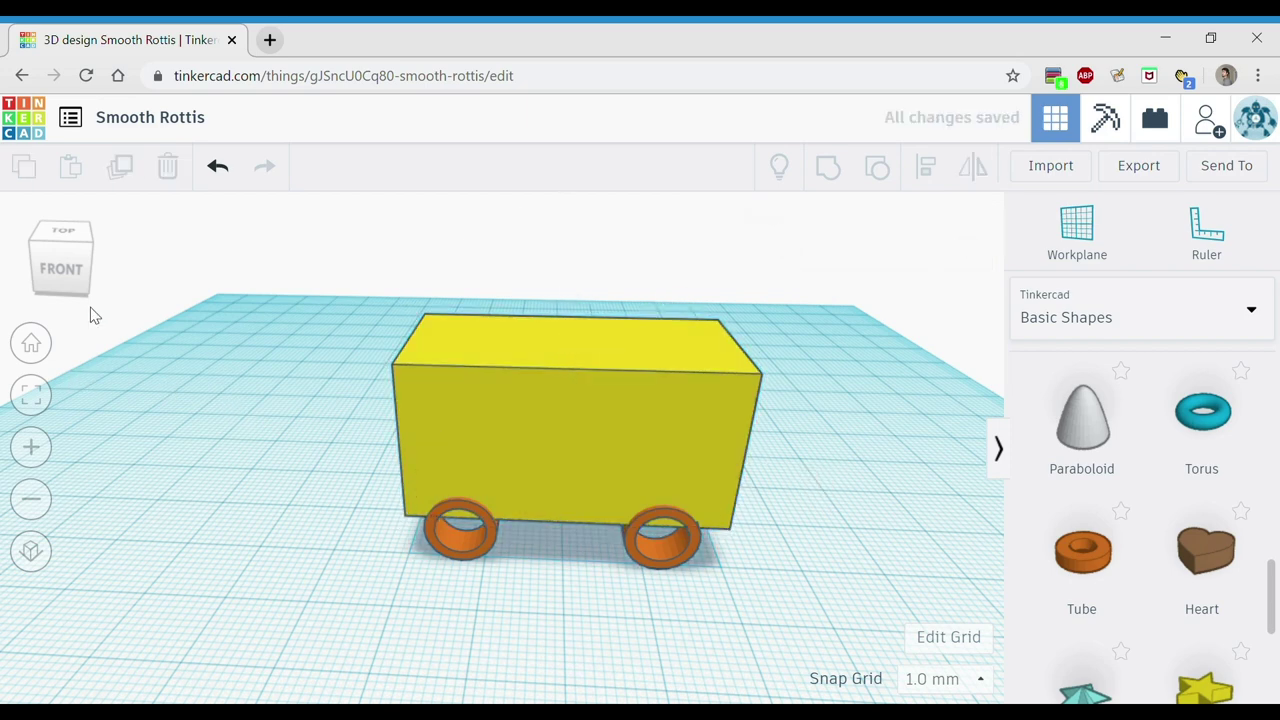
Place a Wedge shape on the workplane beside the yellow box's left end.
click(70, 288)
mouse_move(70, 286)
mouse_down()
mouse_move(82, 284)
mouse_move(67, 287)
mouse_up()
click(71, 286)
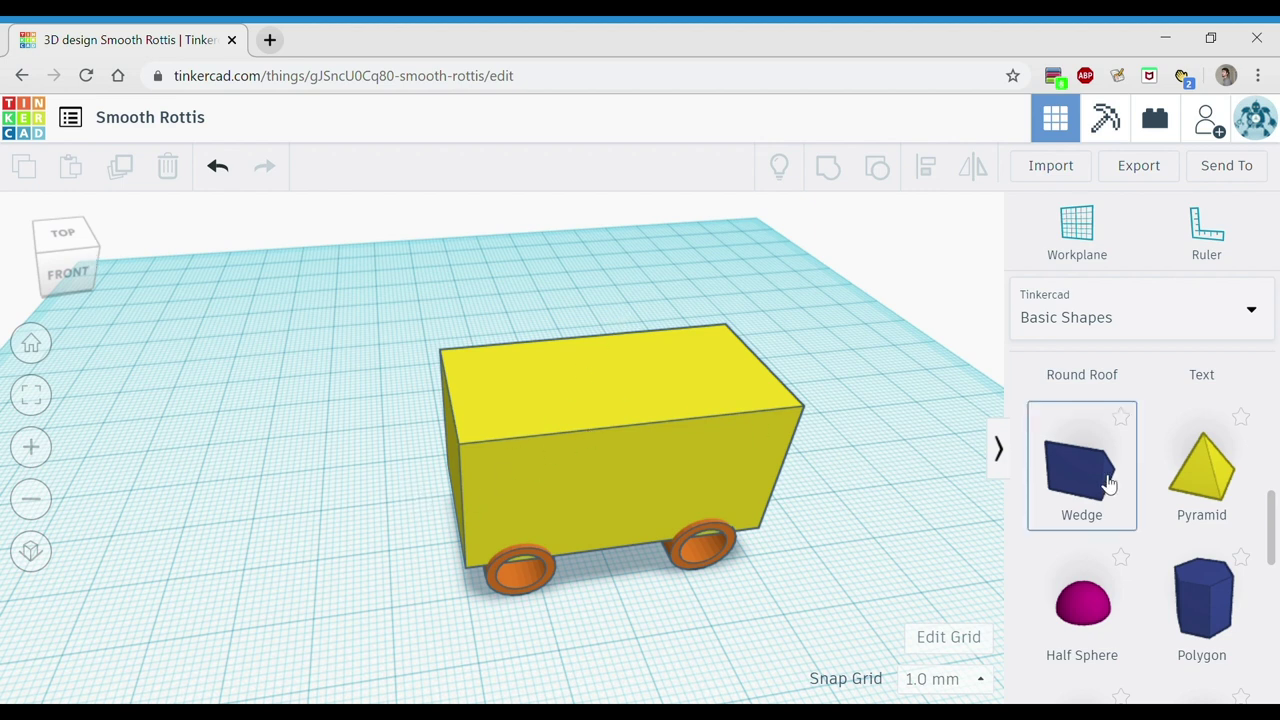
drag(1108, 484, 243, 524)
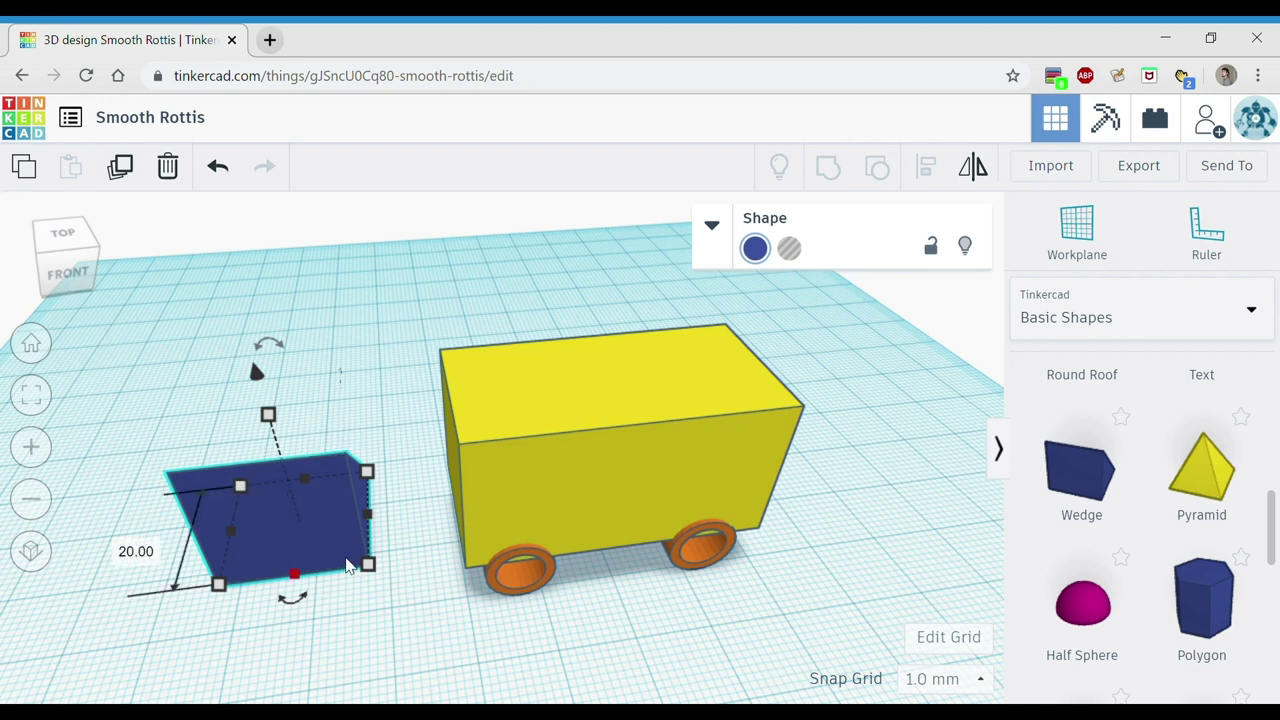
Rotate the wedge a quarter turn about its vertical axis and flip it upside down so its flat face is on top.
drag(291, 605, 291, 606)
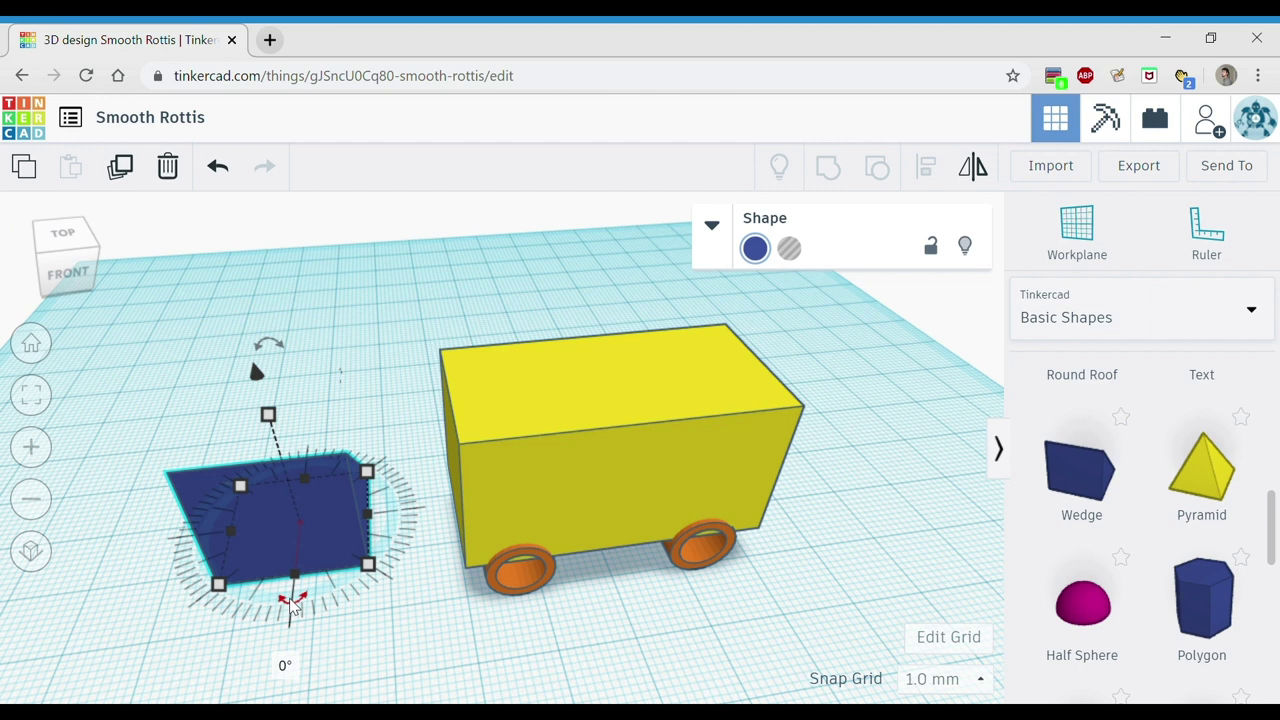
drag(291, 605, 395, 517)
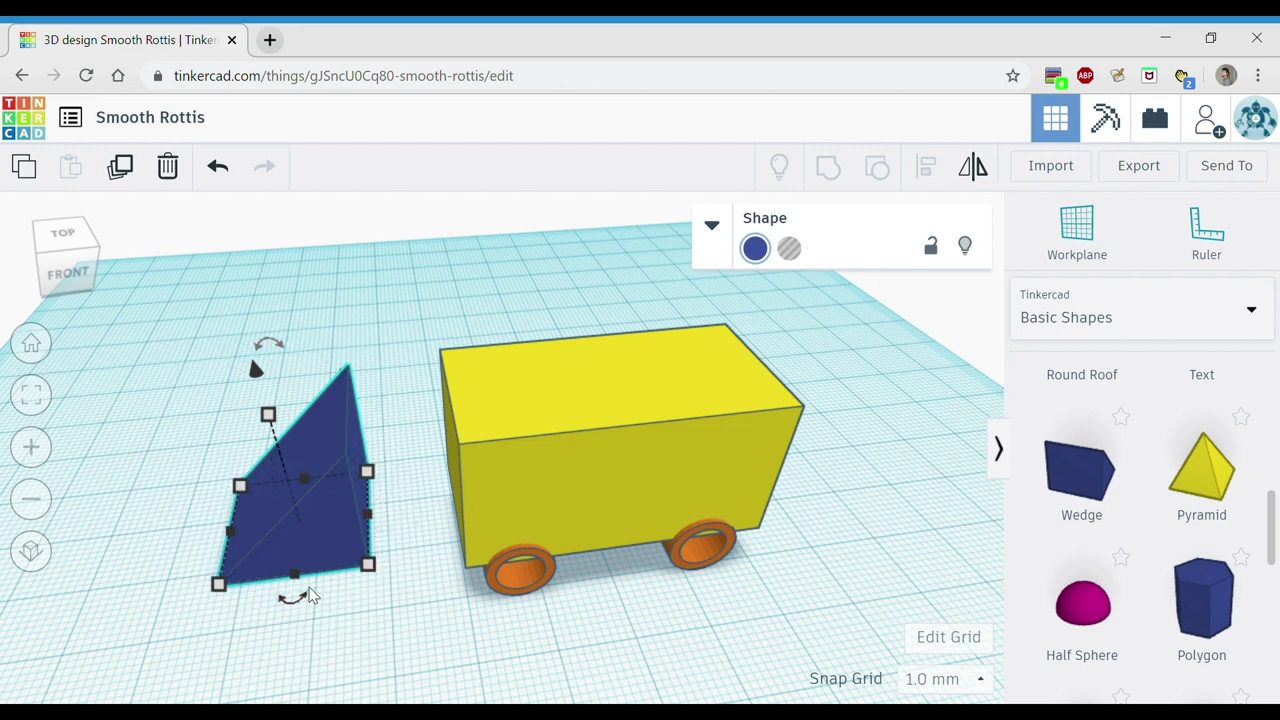
drag(270, 343, 276, 340)
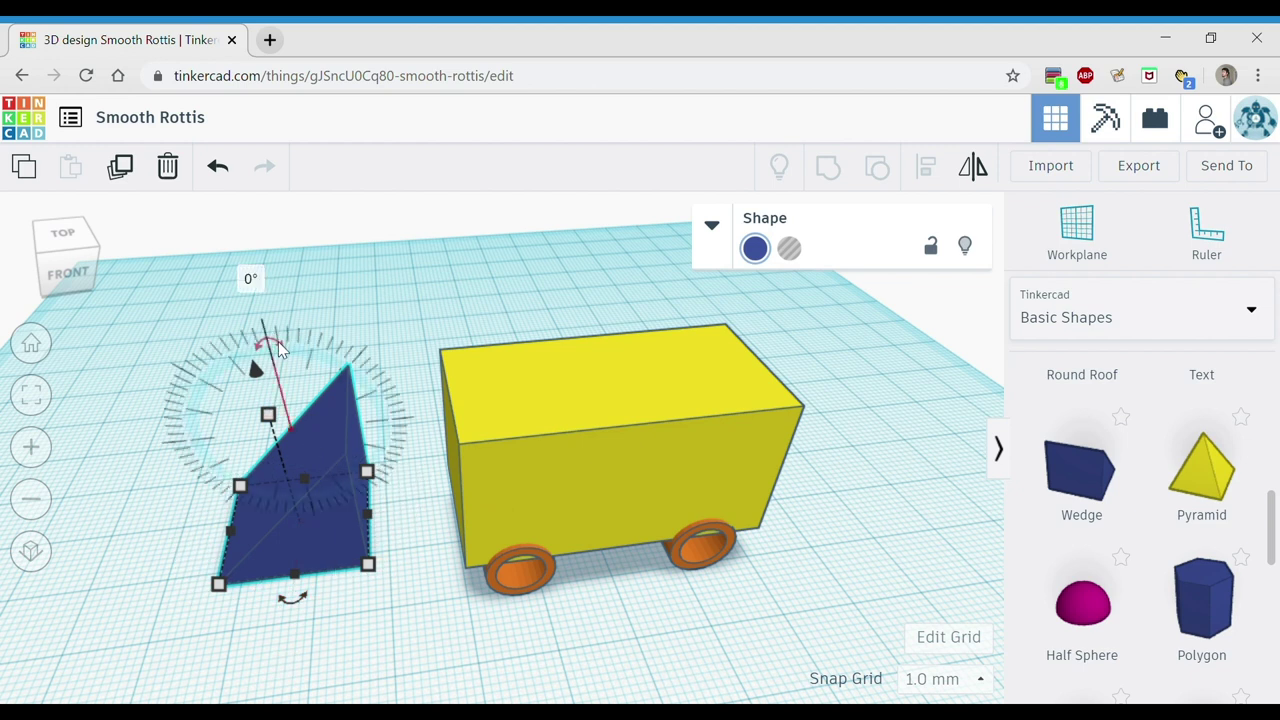
drag(278, 341, 342, 588)
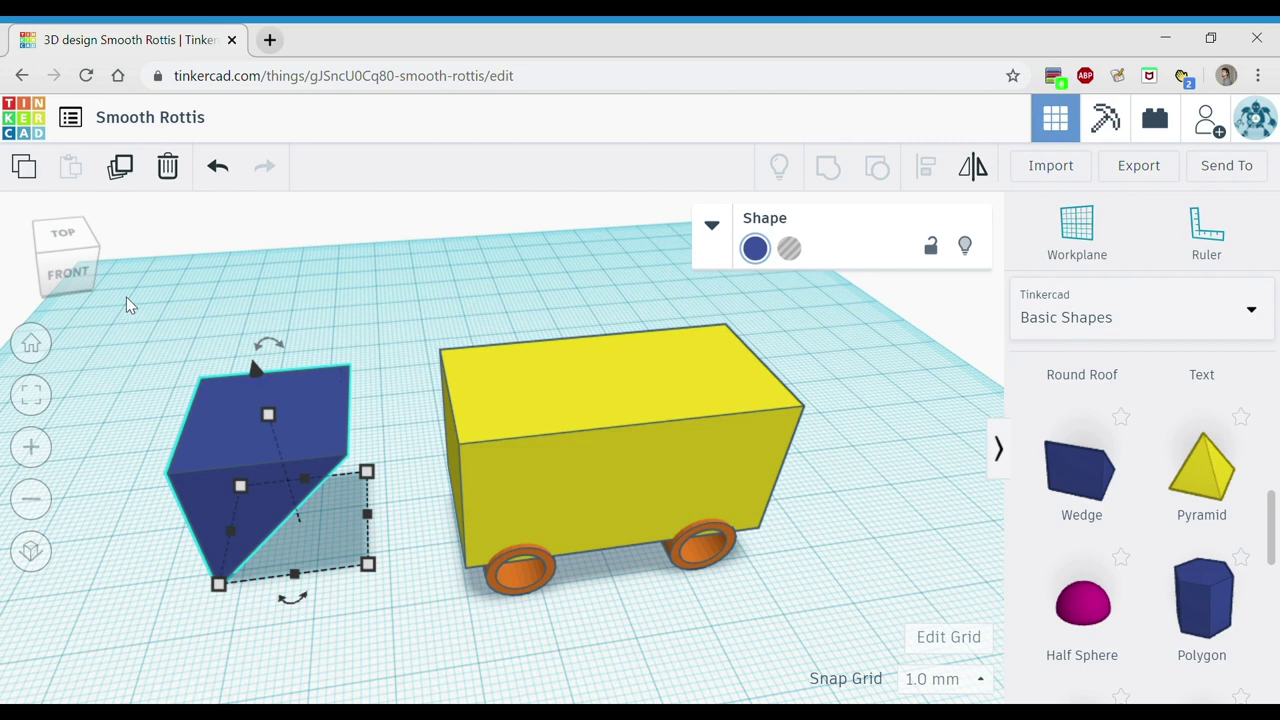
Turn the wedge into a hole and raise it 15 mm above the workplane.
click(77, 268)
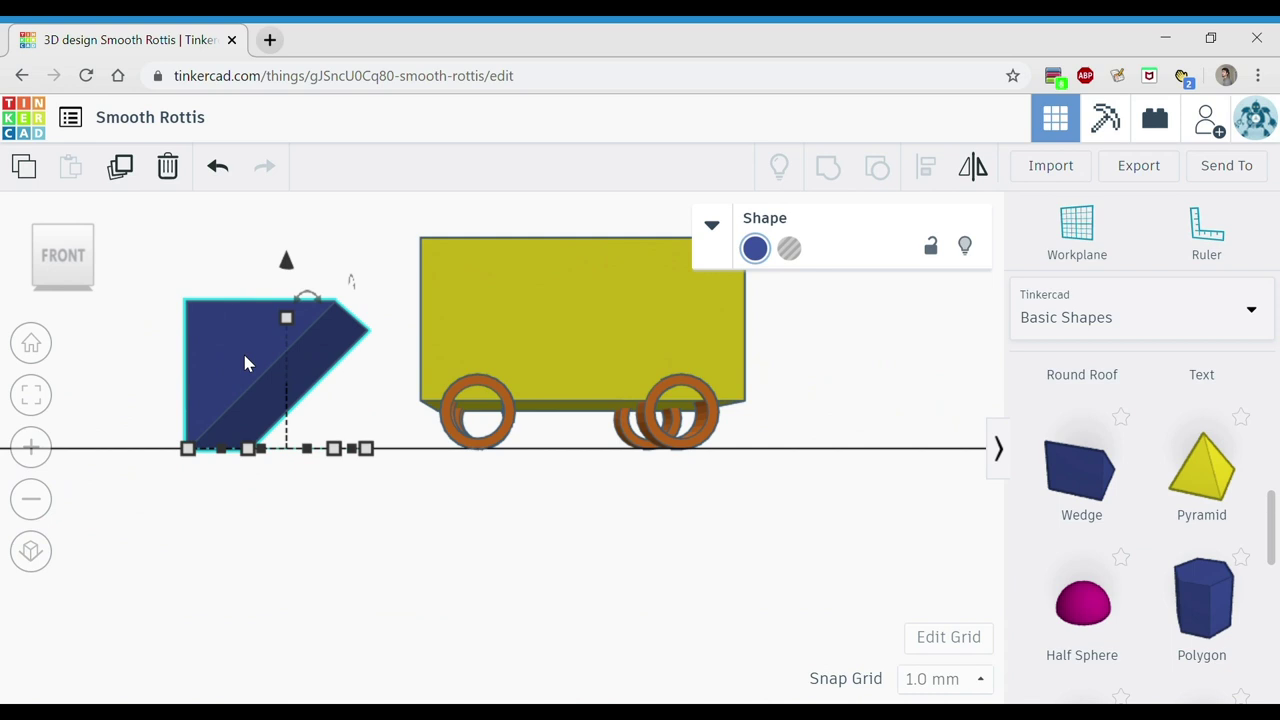
click(792, 254)
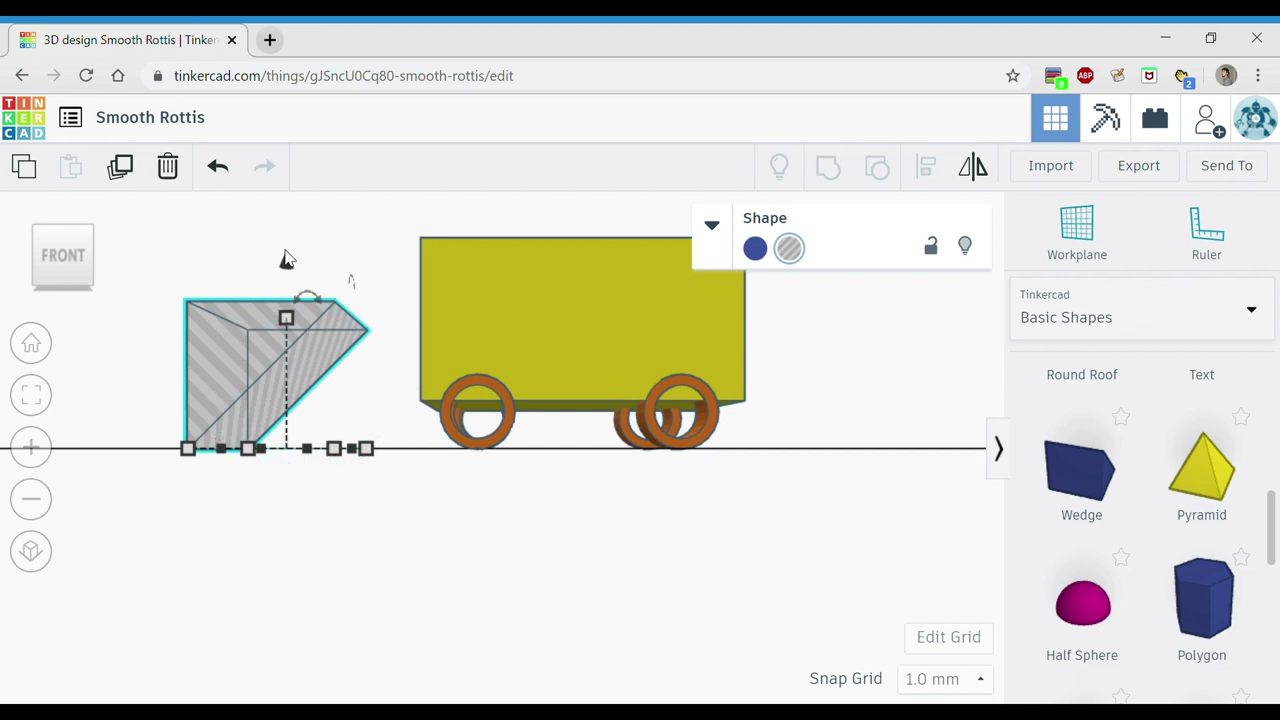
drag(290, 273, 320, 178)
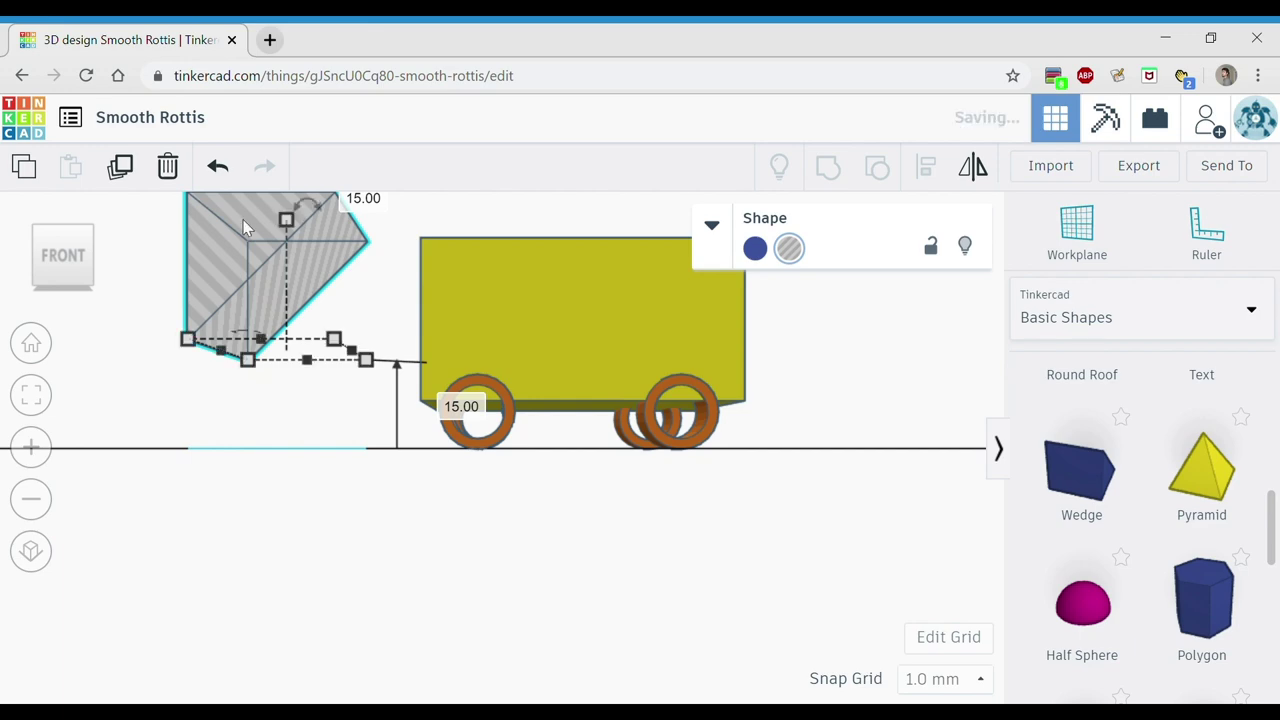
Shift the wedge hole sideways toward the yellow box's front side to adjust its alignment with the box's width.
drag(75, 265, 79, 274)
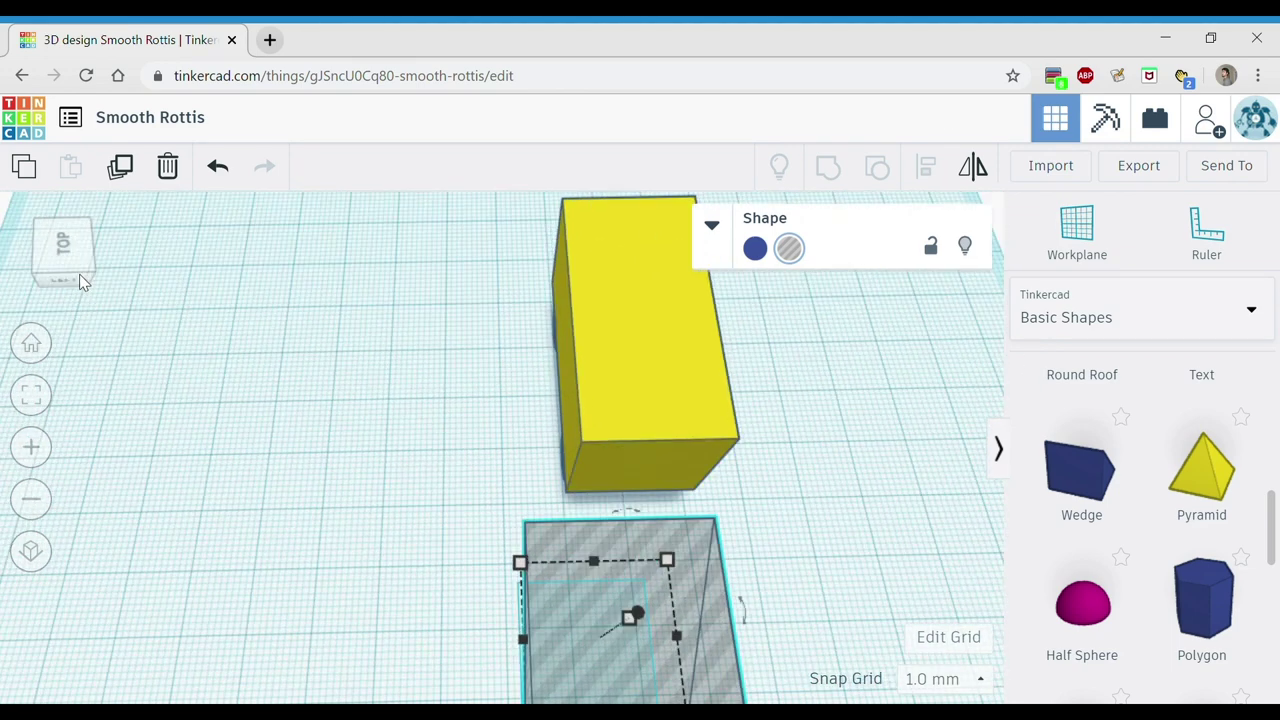
key(Right)
key(Right)
key(Right)
key(Right)
key(Right)
key(Right)
key(Right)
key(Right)
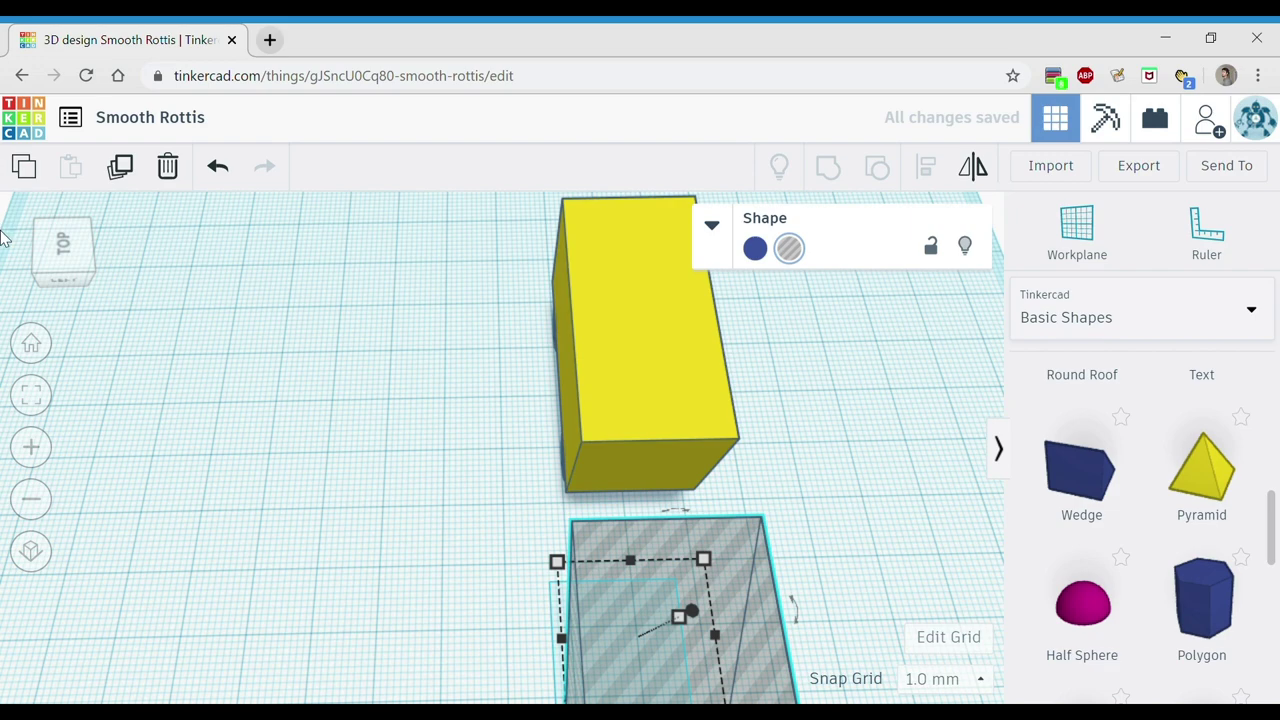
Move the wedge hole lengthwise into the yellow box so it overlaps the upper corner of the box's left end.
click(64, 244)
drag(66, 241, 46, 241)
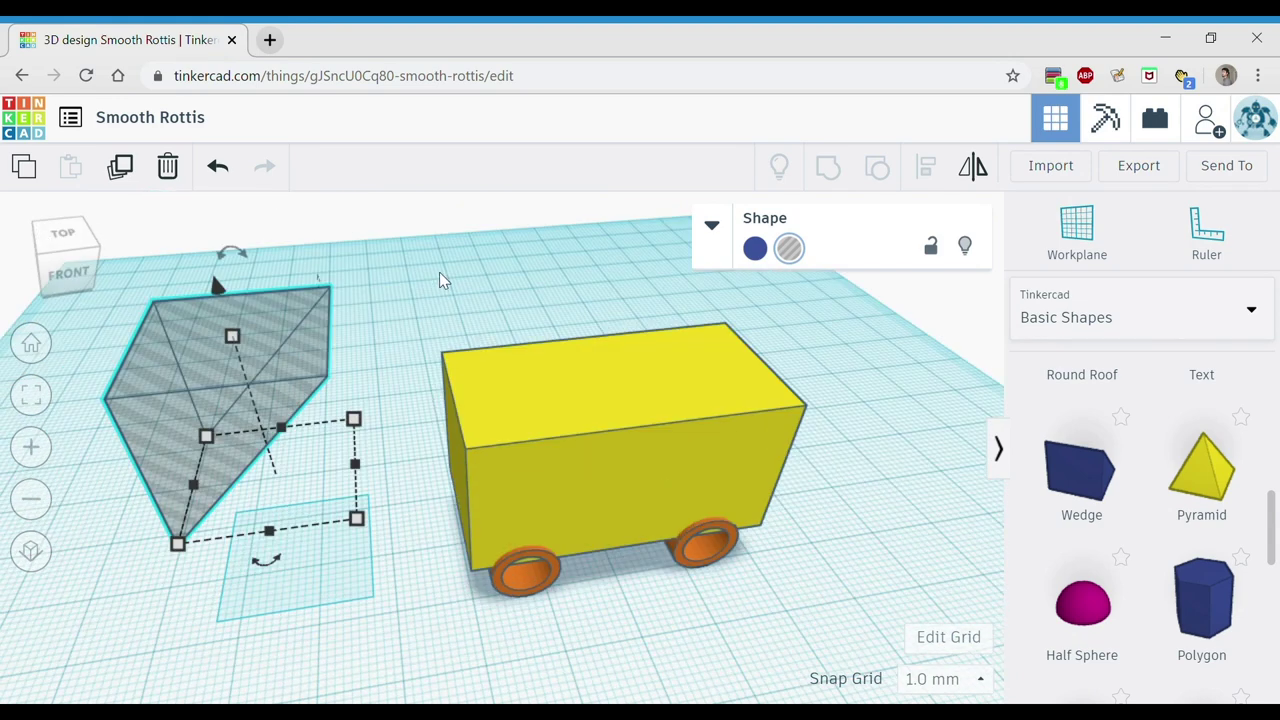
key(Right)
key(Right)
key(Right)
key(Right)
key(Right)
key(Right)
key(Right)
key(Right)
key(Right)
key(Right)
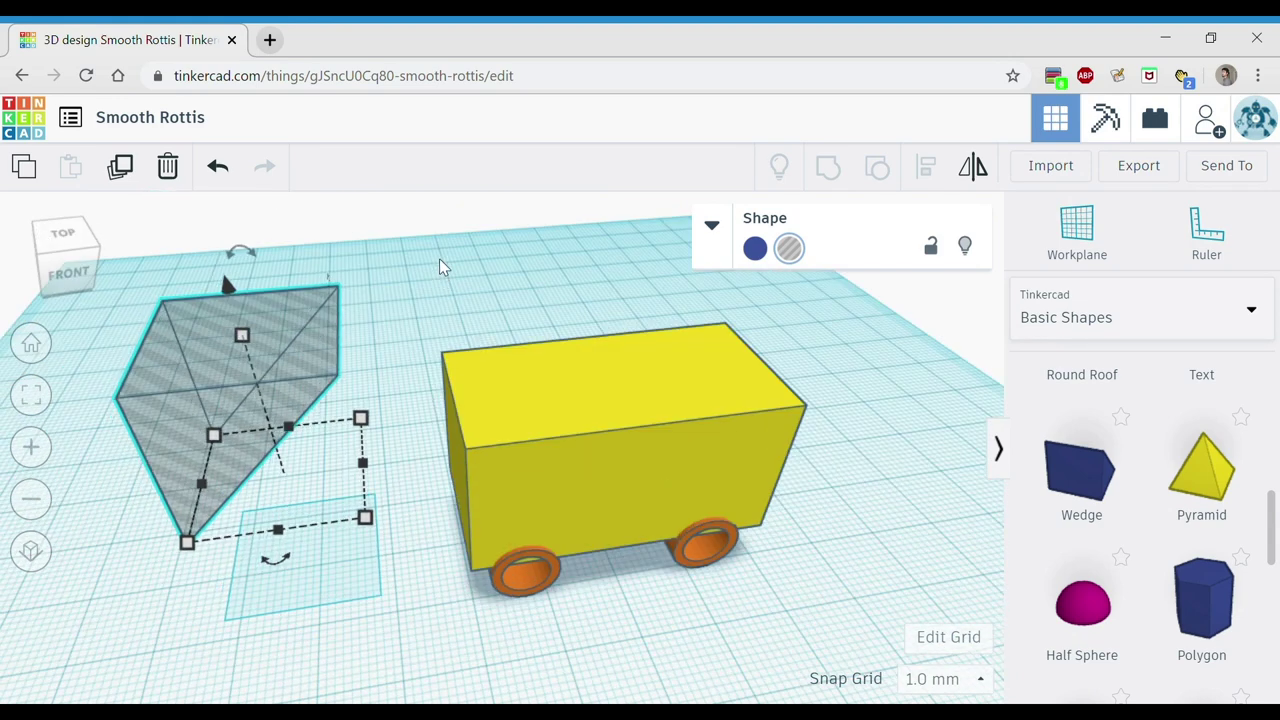
key(Right)
key(Right)
key(Right)
key(Right)
key(Right)
key(Right)
key(Right)
key(Right)
key(Right)
key(Right)
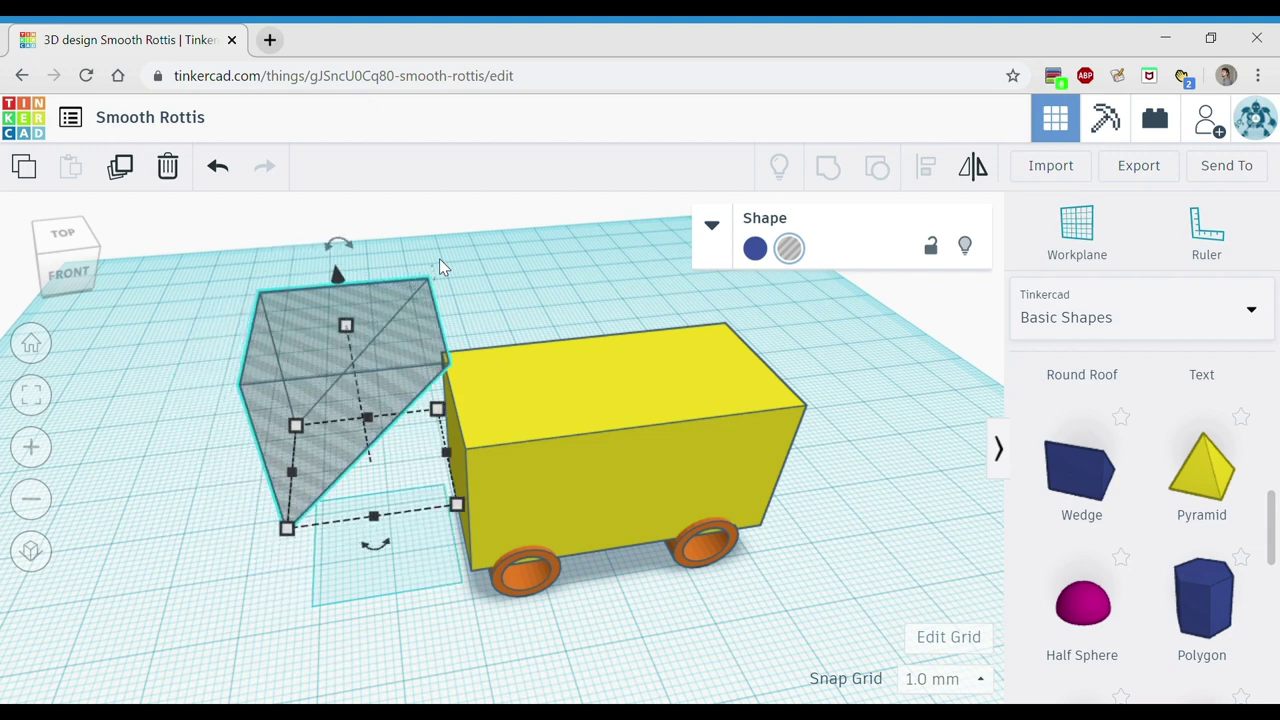
key(Right)
key(Right)
key(Right)
key(Right)
key(Right)
key(Right)
key(Right)
key(Right)
key(Right)
key(Right)
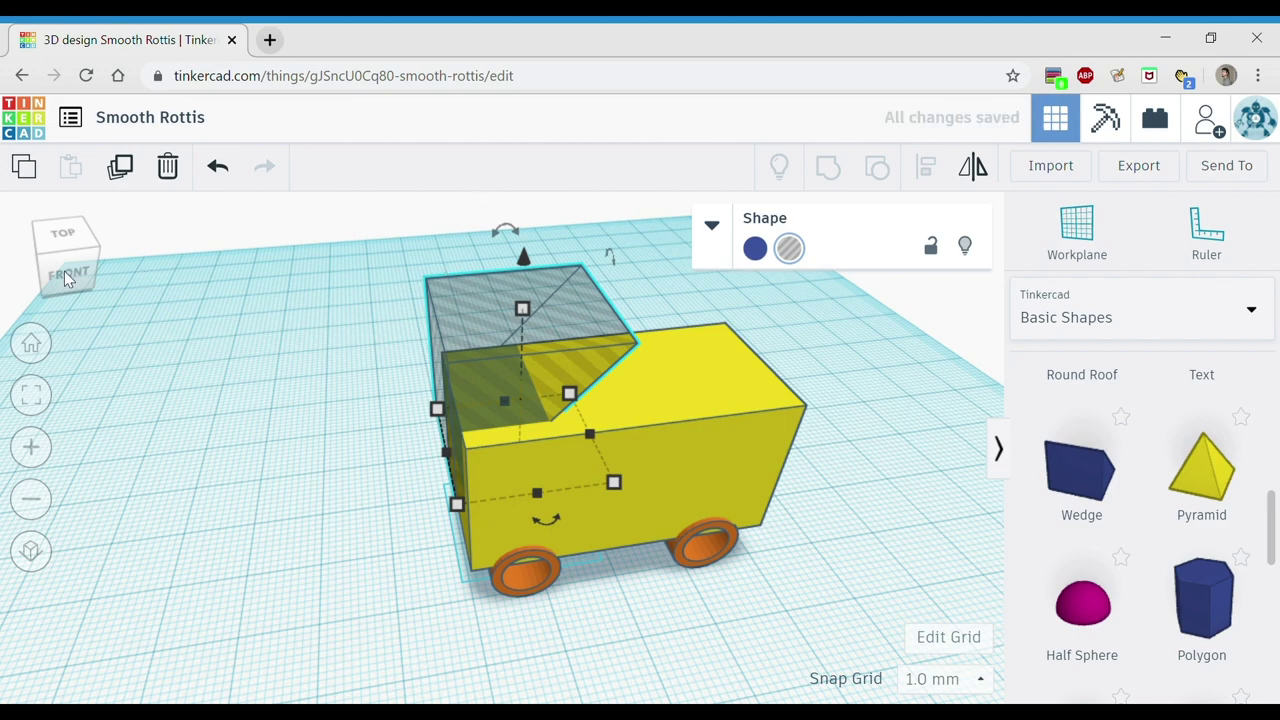
Move the wedge hole across the box's width toward its front side so the hole spans the full body.
drag(65, 278, 120, 294)
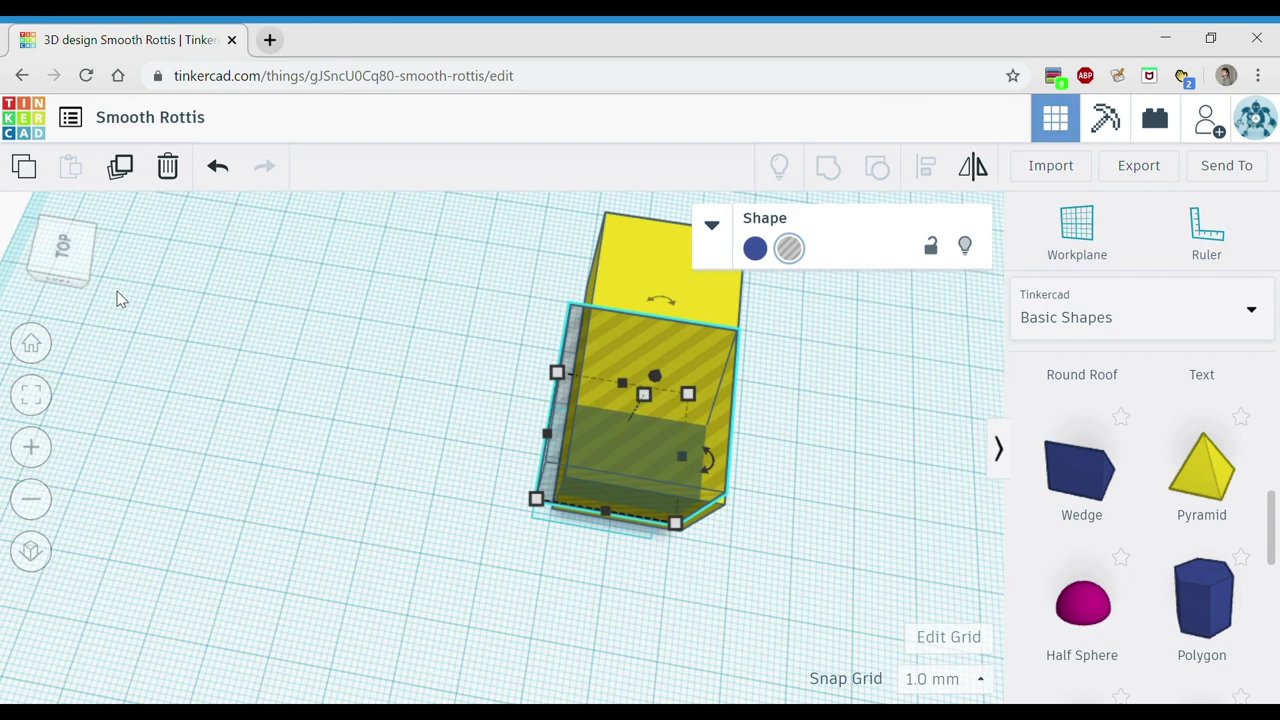
key(Right)
key(Right)
key(Right)
key(Right)
key(Right)
key(Right)
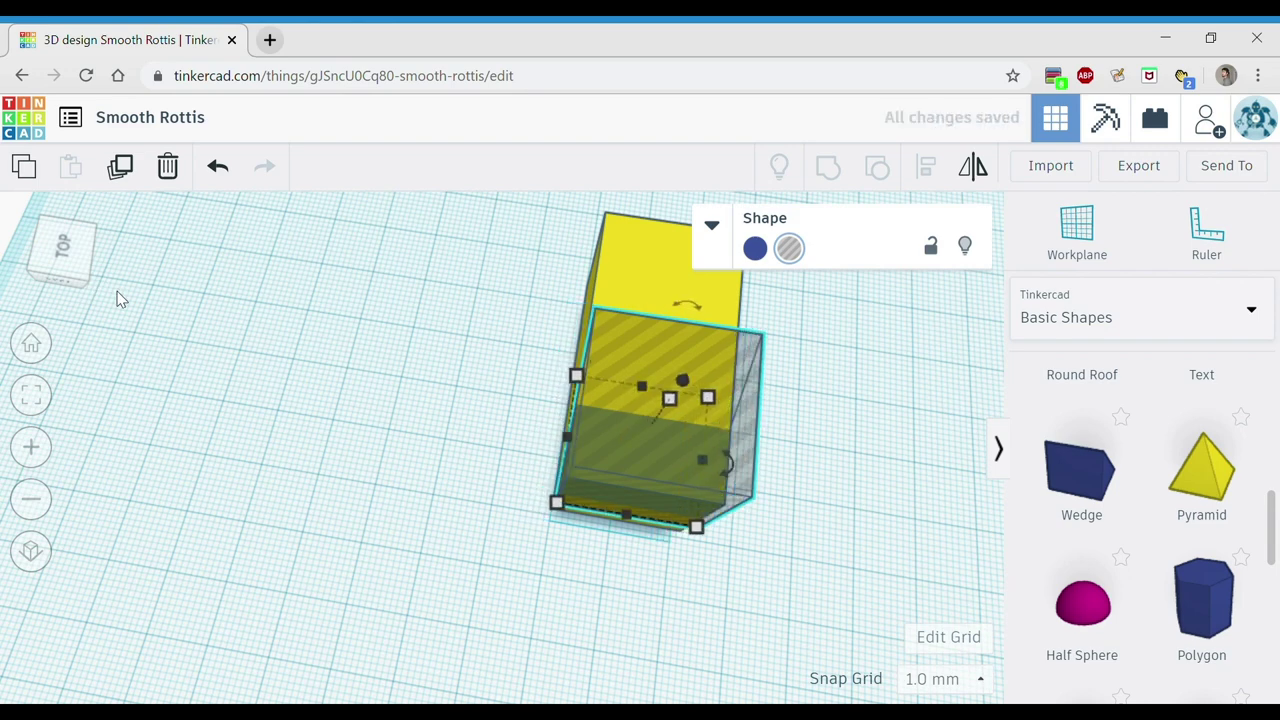
Nudge the wedge hole slightly outward past the box's left end and lower it deeper into the body.
click(60, 270)
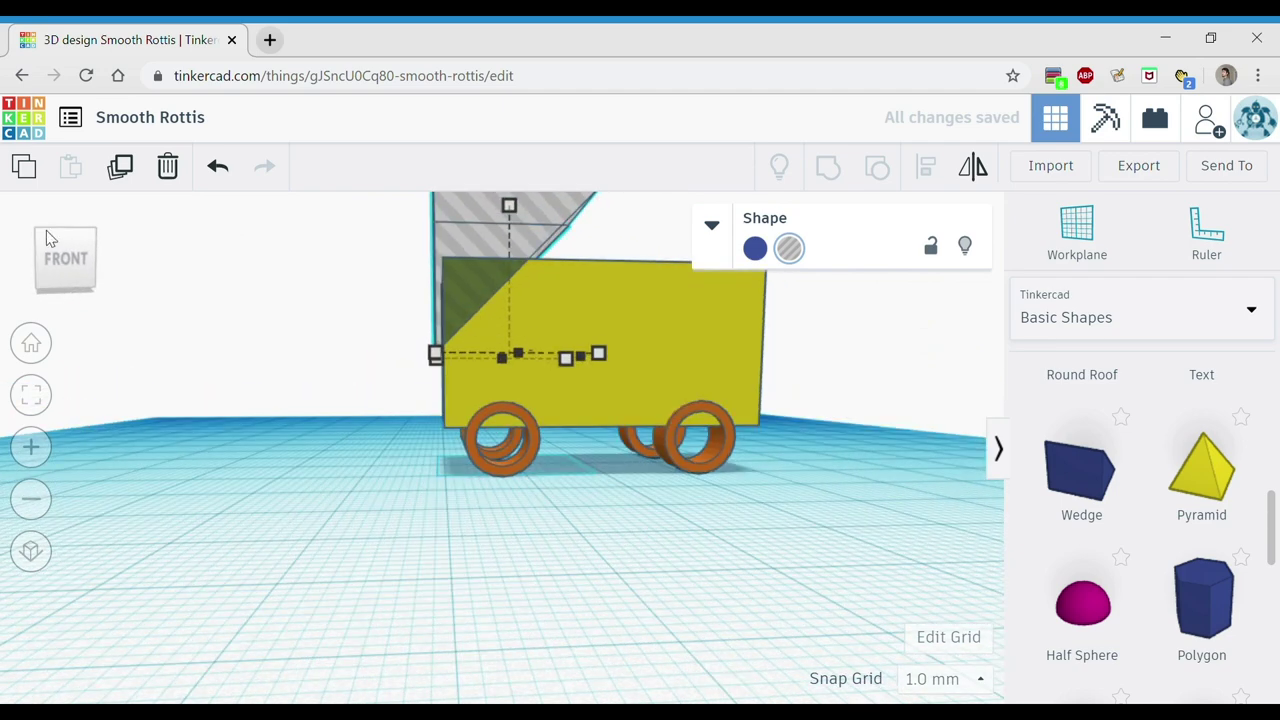
click(88, 275)
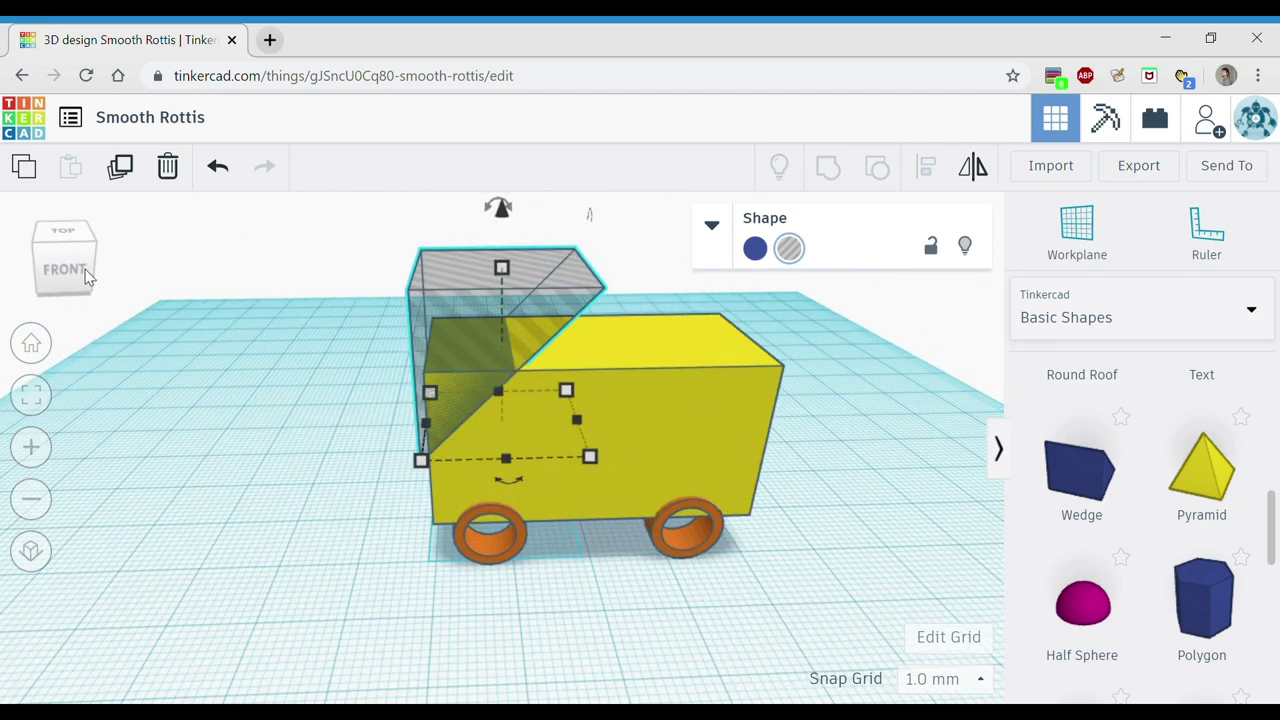
click(98, 277)
key(Left)
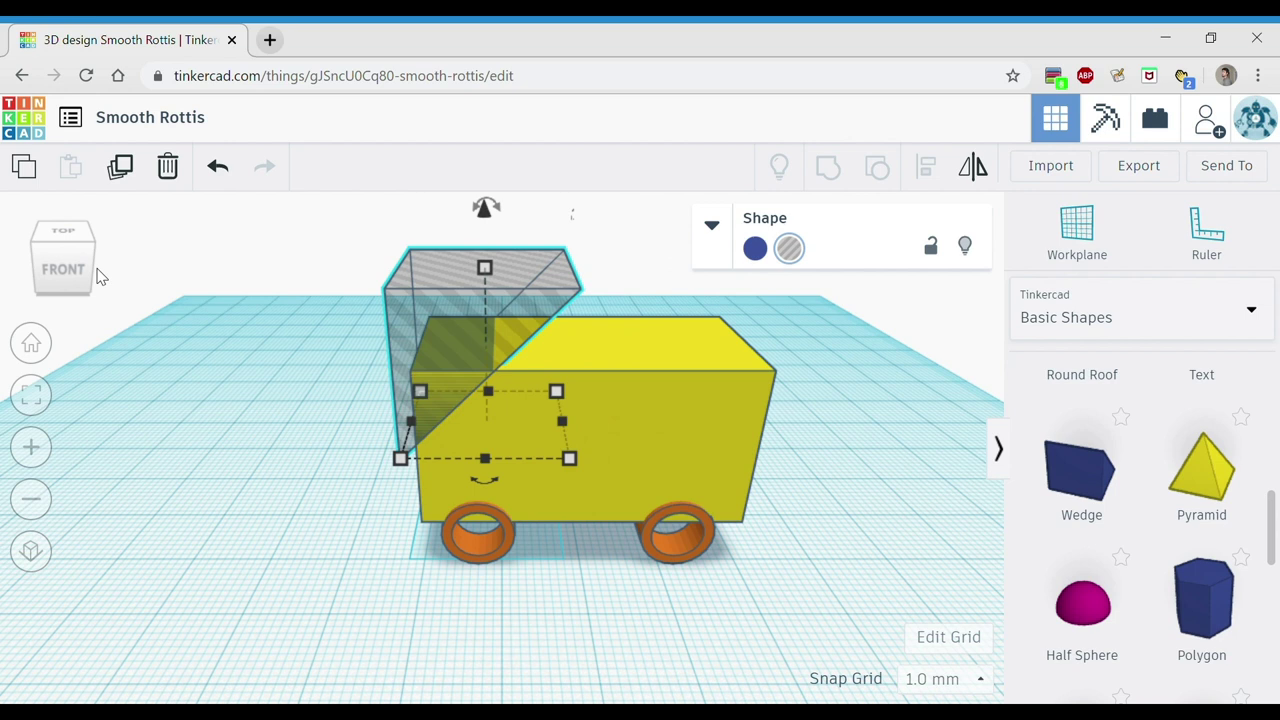
key(Down)
key(Up)
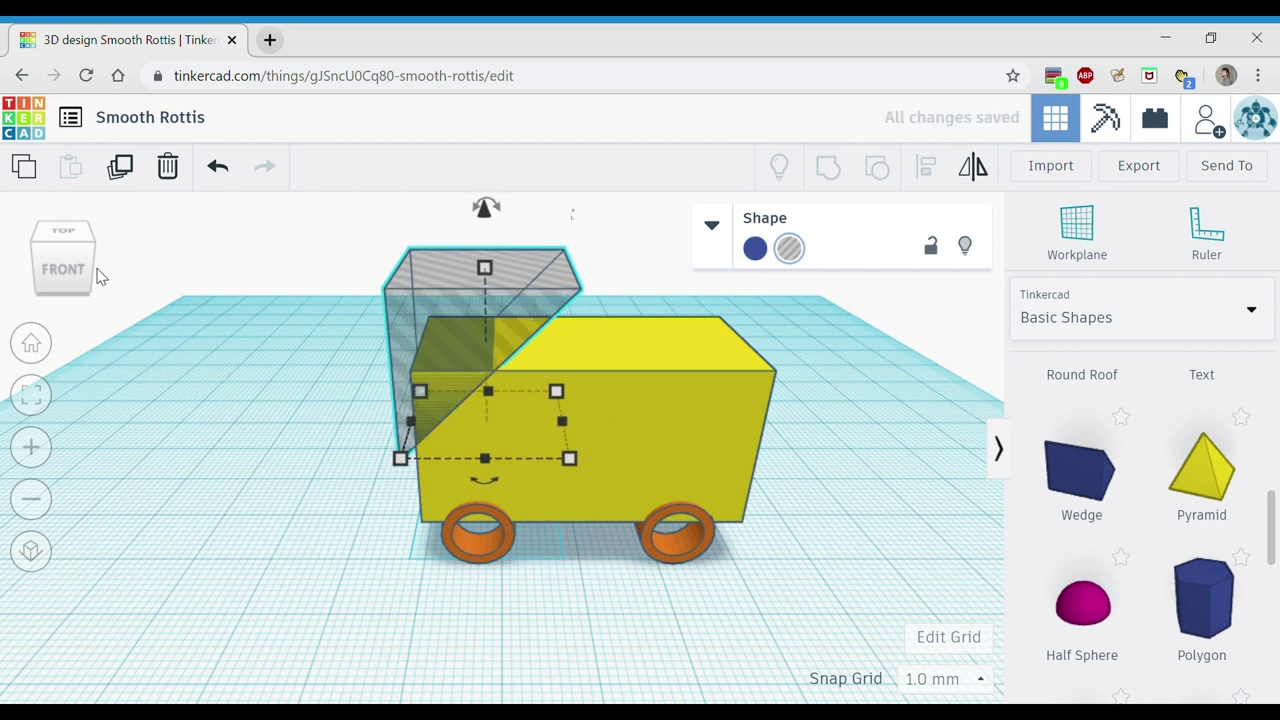
drag(491, 221, 501, 258)
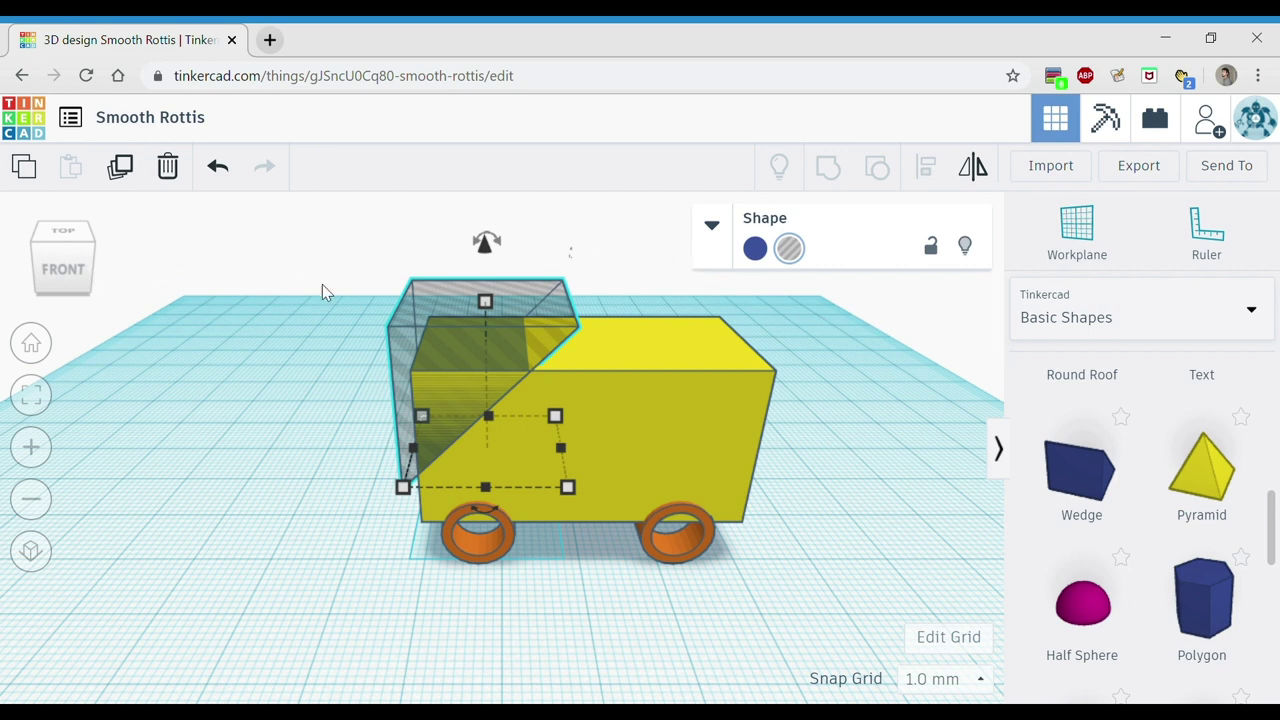
Select the box, wheels and wedge hole and group them to cut the slanted front into the vehicle.
drag(286, 219, 862, 589)
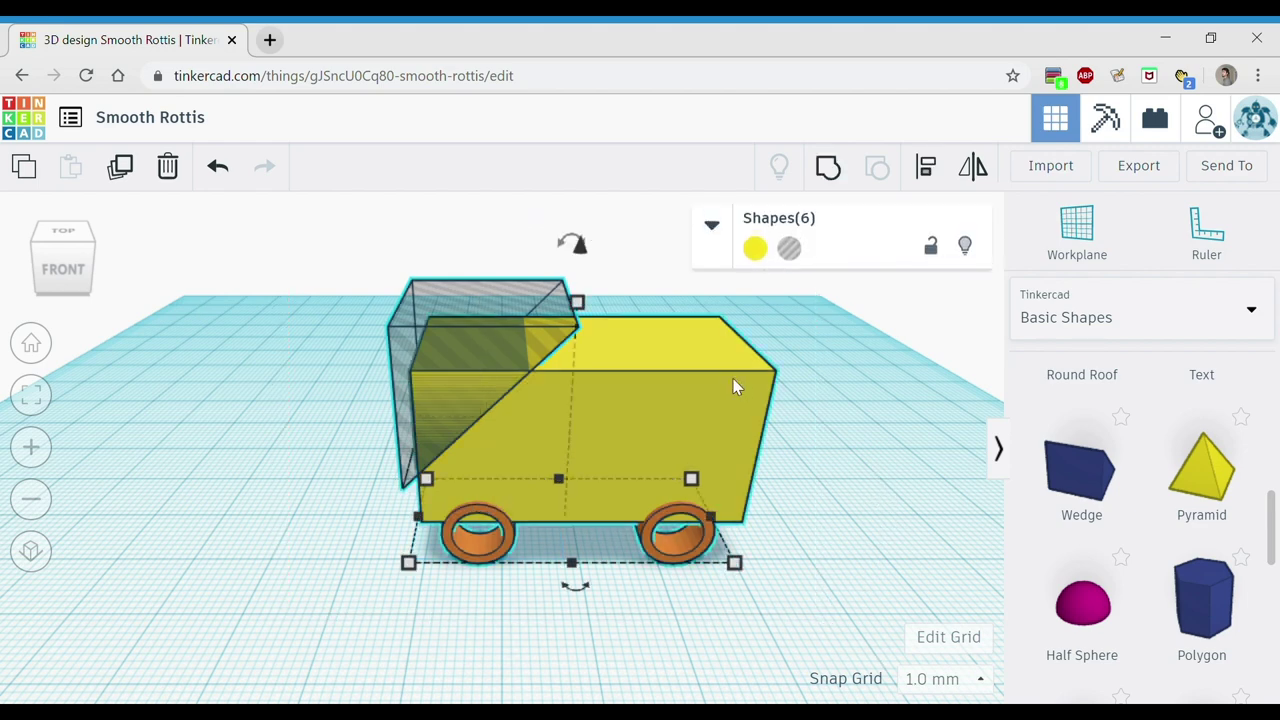
click(824, 416)
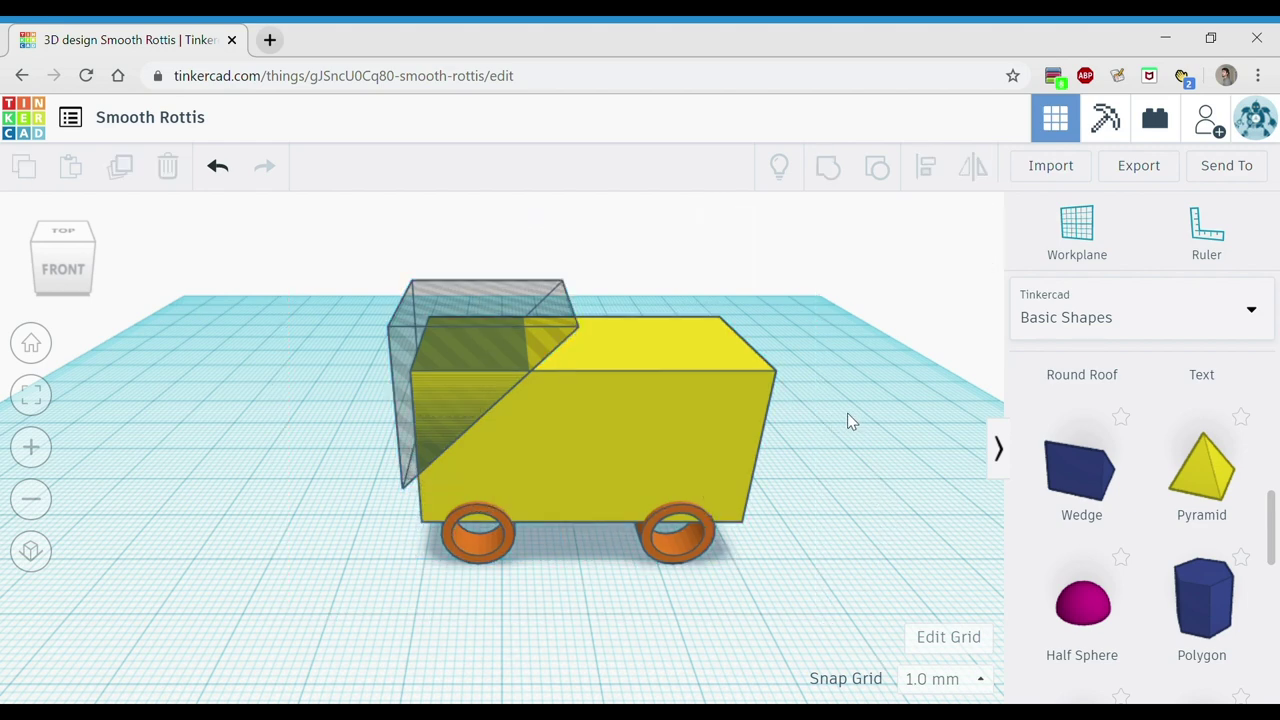
key(ctrl+a)
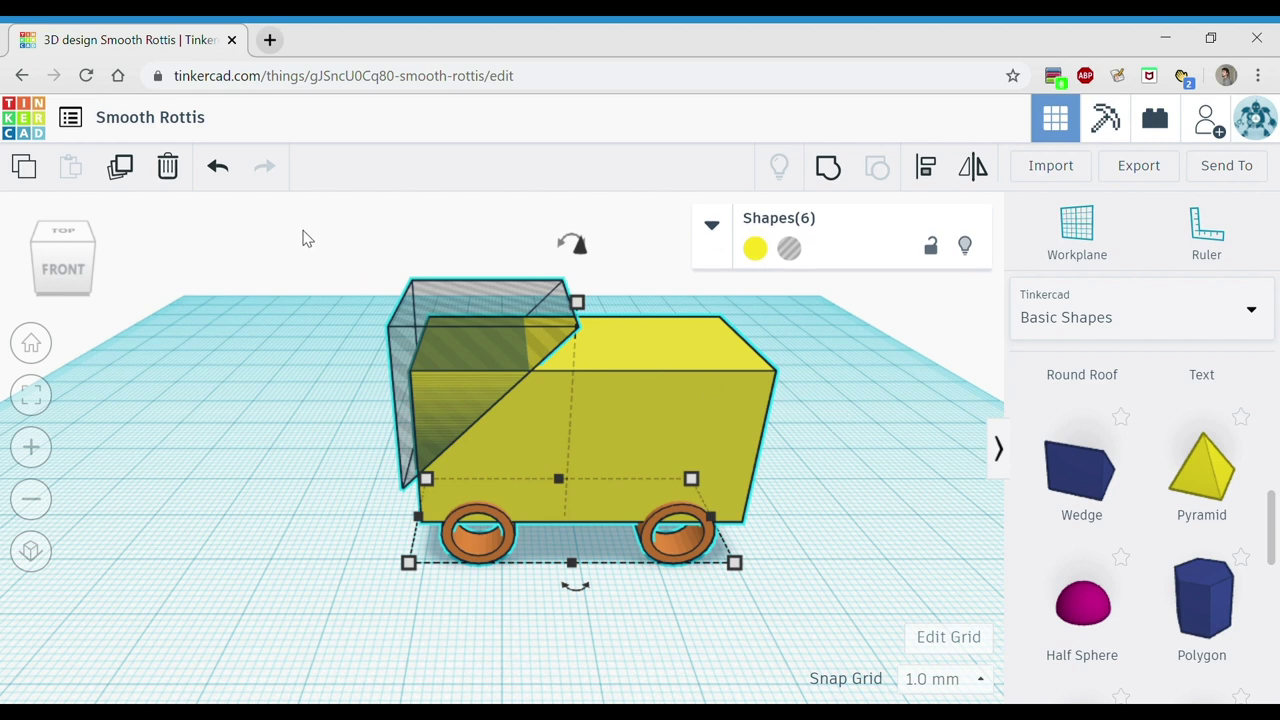
drag(331, 236, 792, 620)
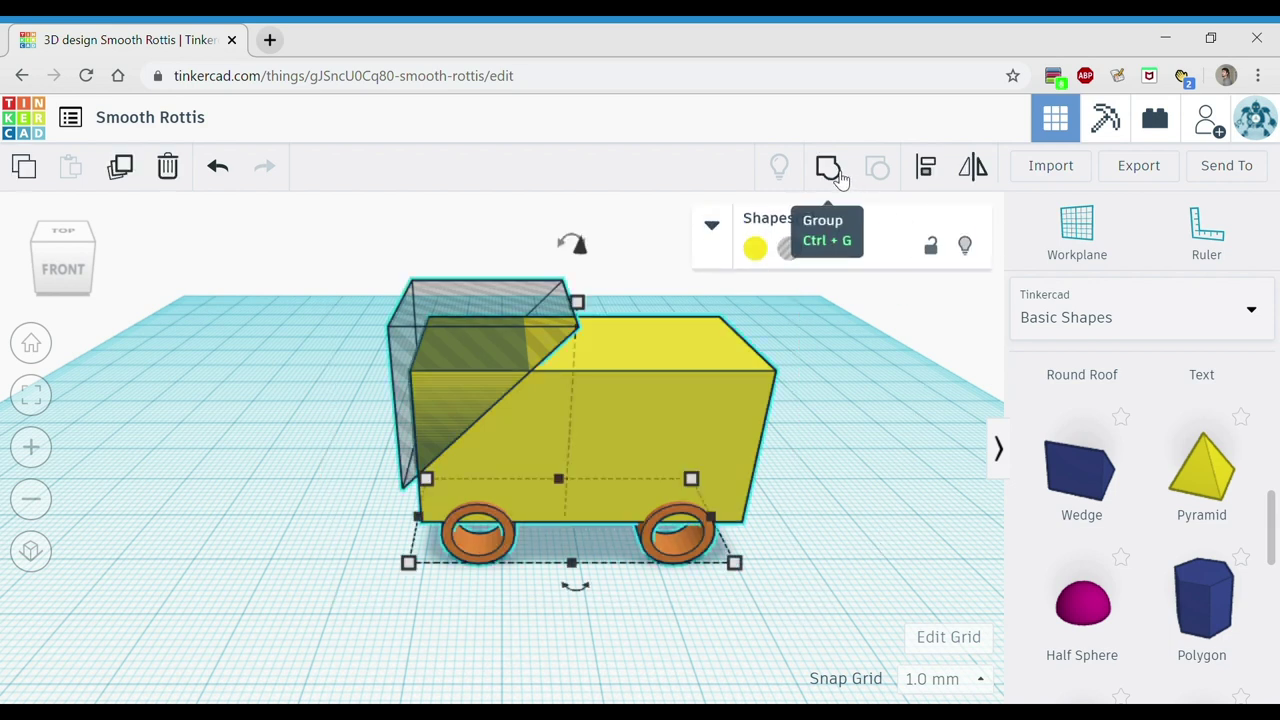
click(840, 178)
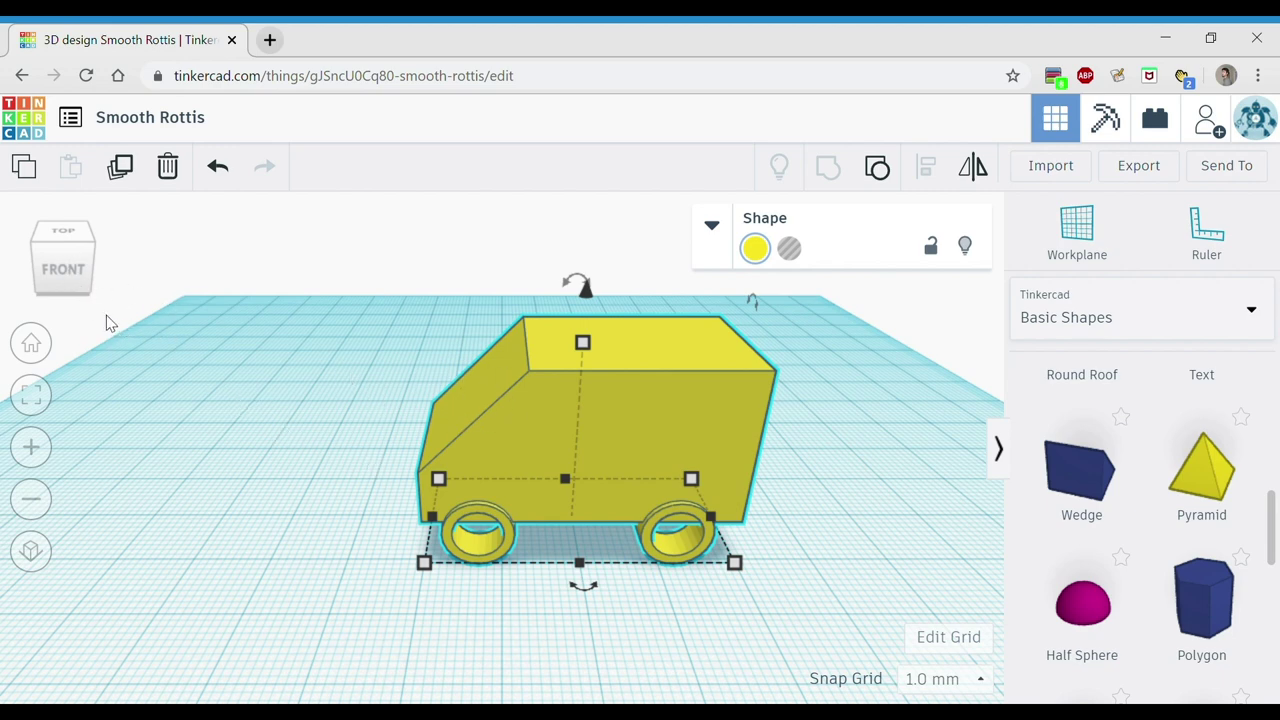
Place a Text shape on the workplane in front of the grouped vehicle's side.
click(57, 268)
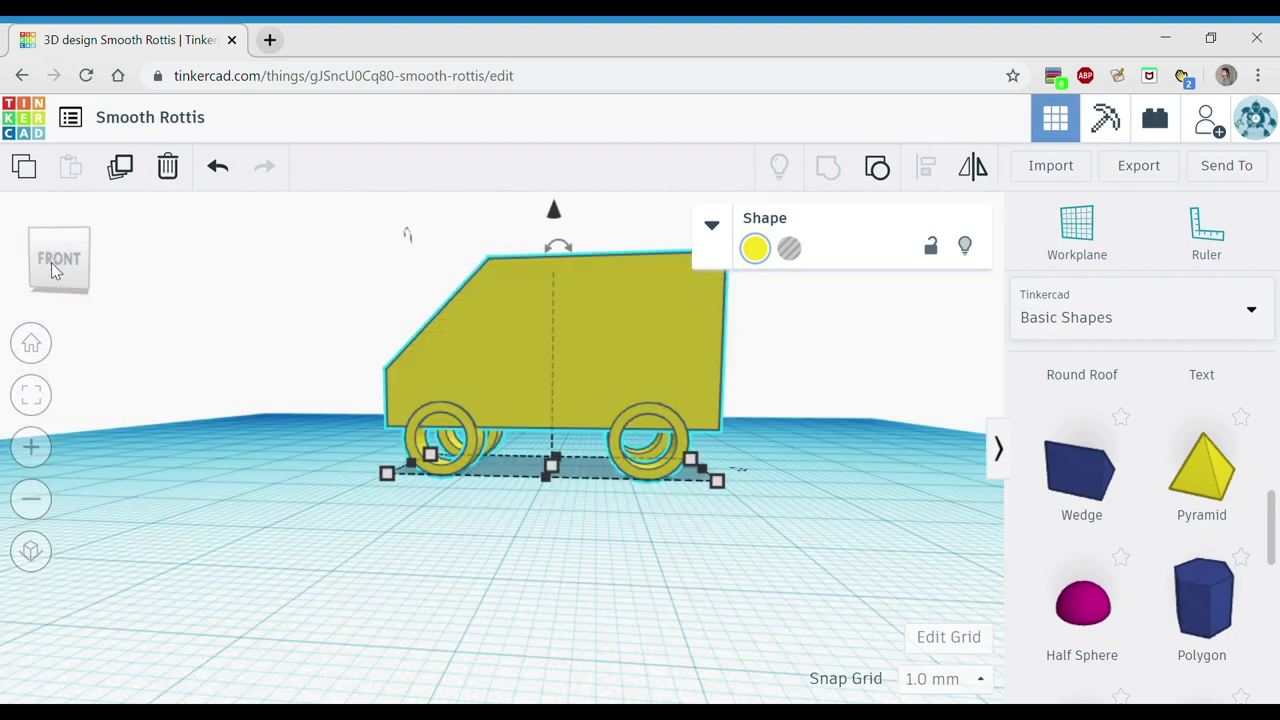
drag(57, 268, 60, 268)
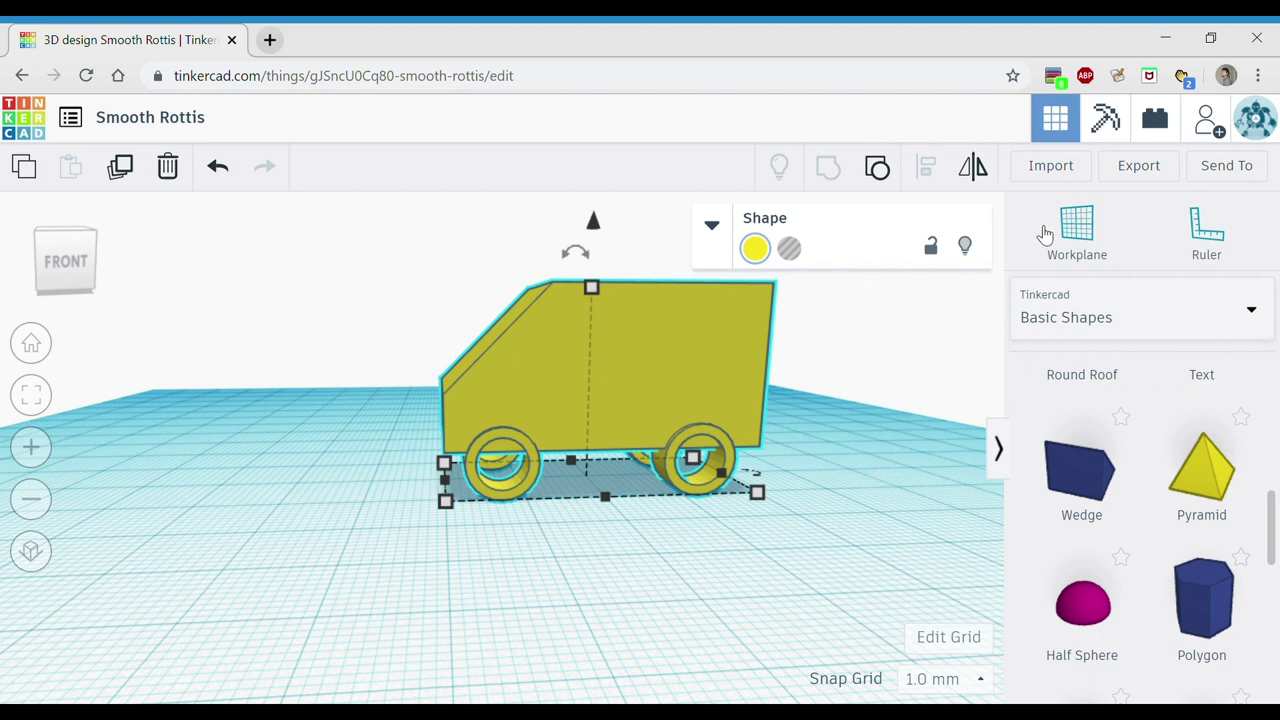
scroll(1140, 500, up, 5)
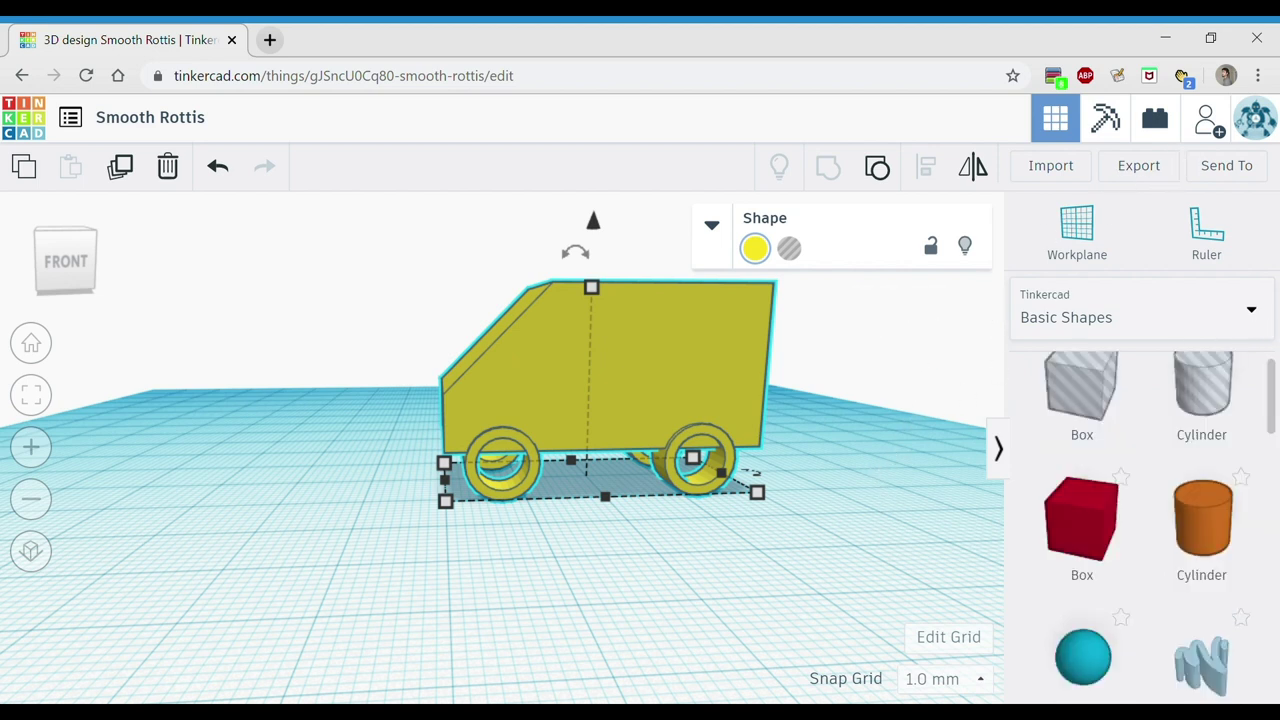
drag(1275, 421, 1274, 506)
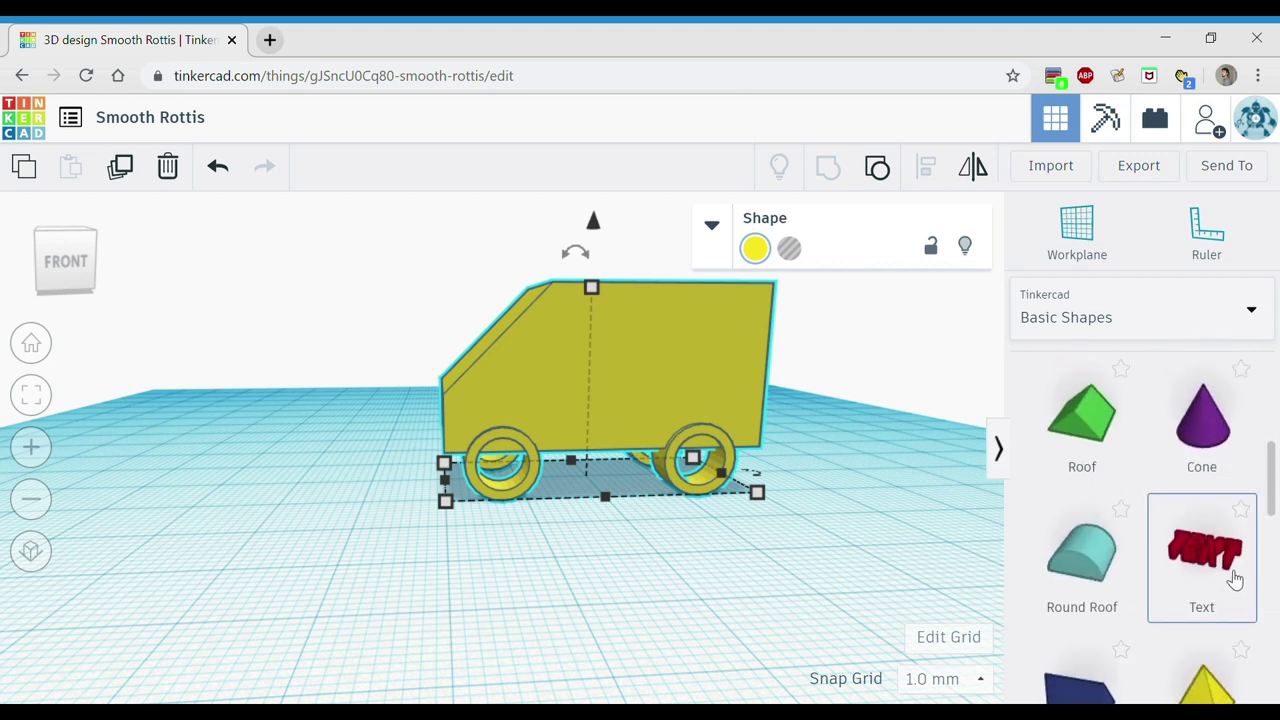
drag(1235, 578, 519, 564)
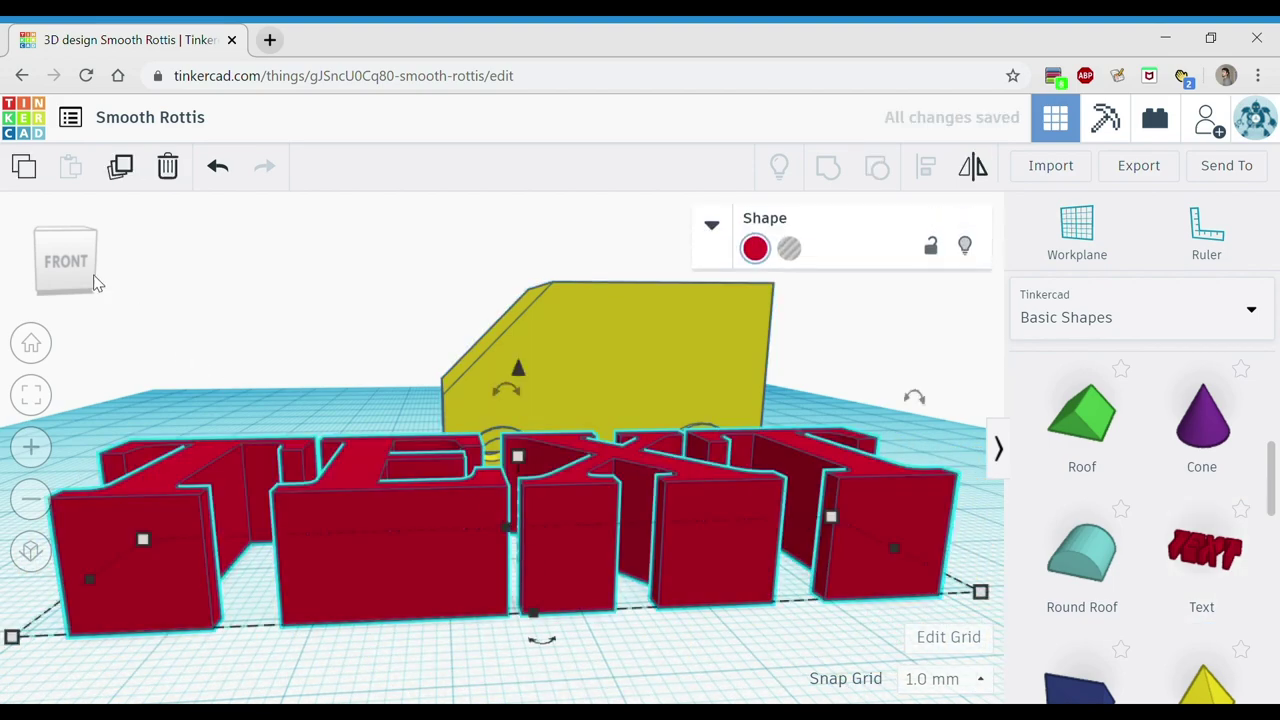
click(60, 256)
click(57, 268)
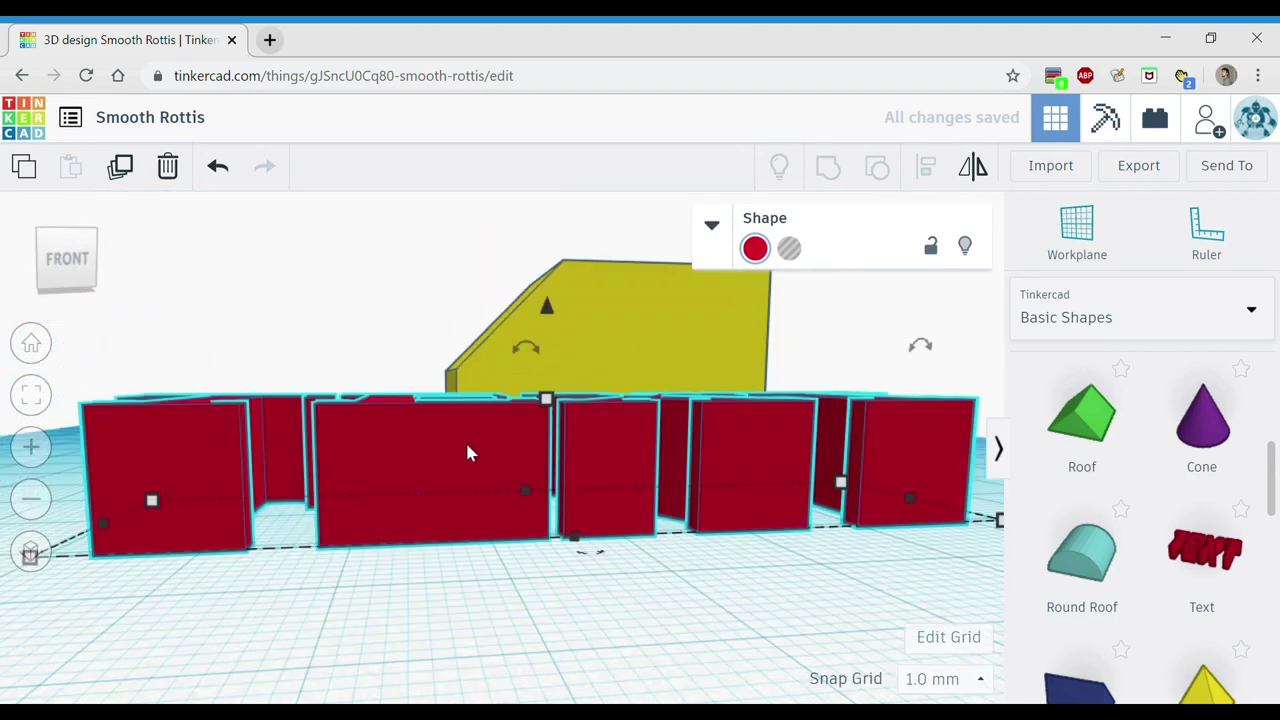
Change the text's wording to BCM and scale it down proportionally to about 27 by 9 mm.
click(745, 228)
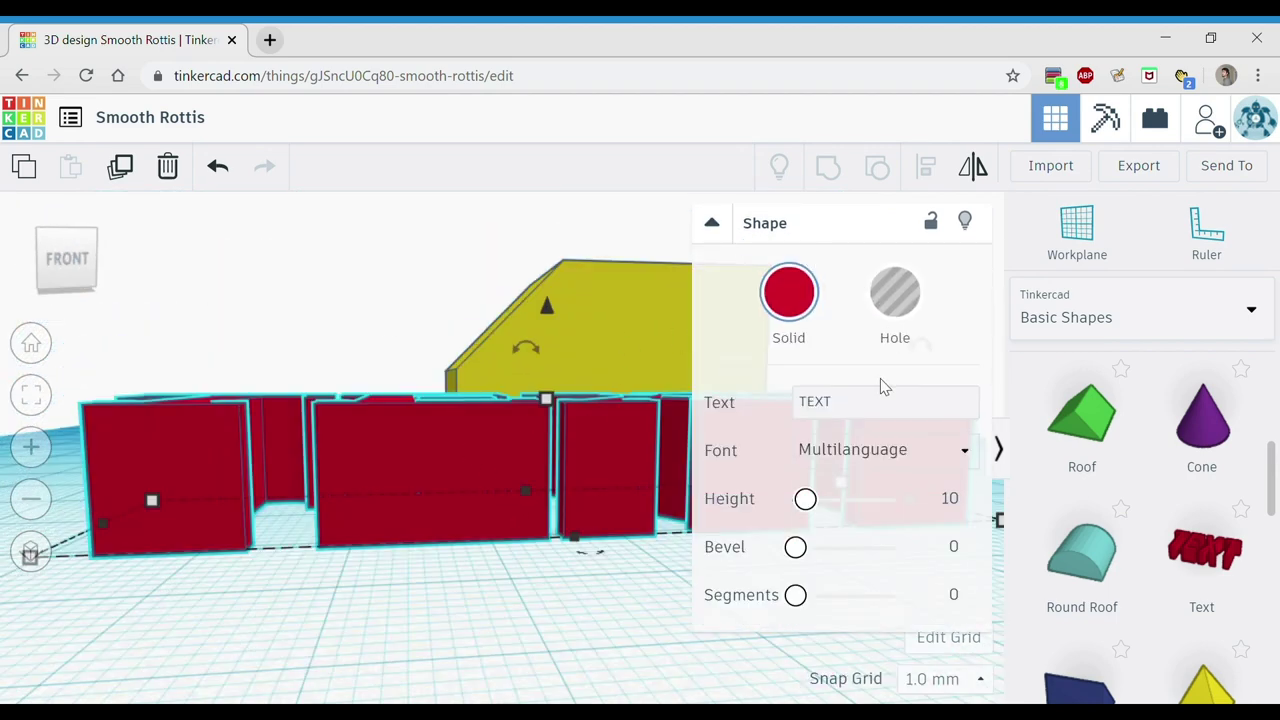
click(865, 419)
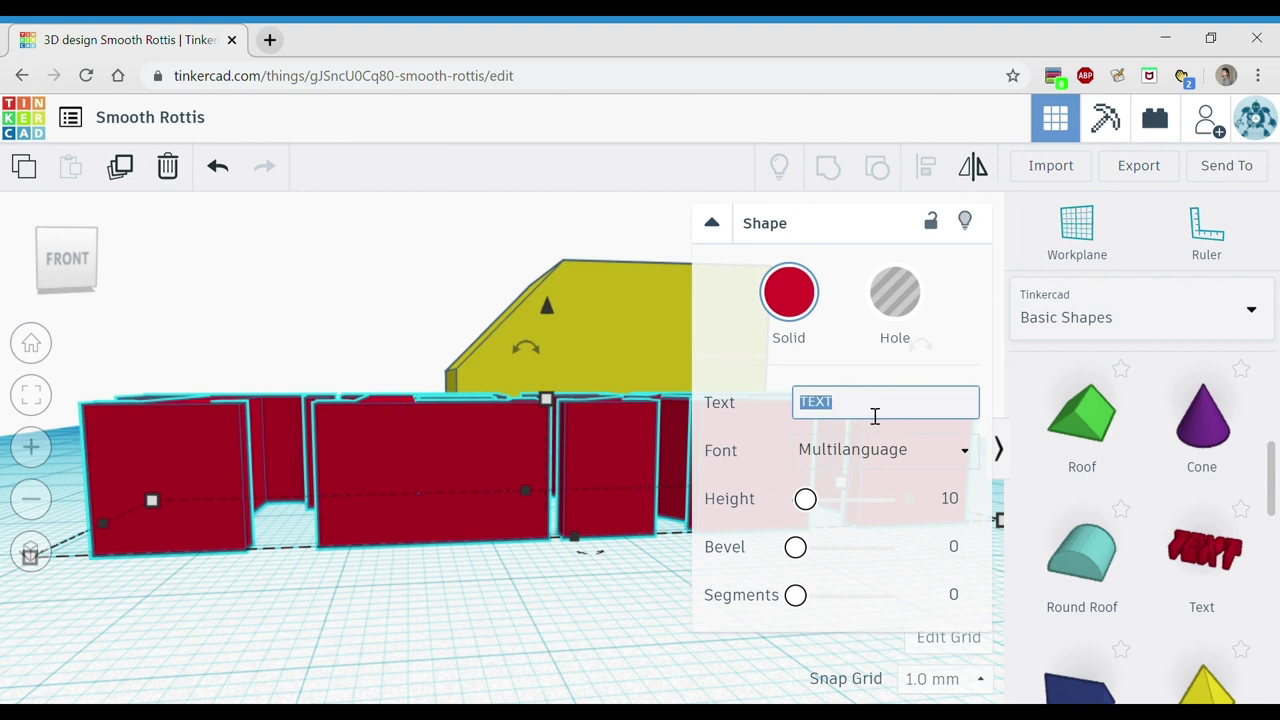
text(BCM)
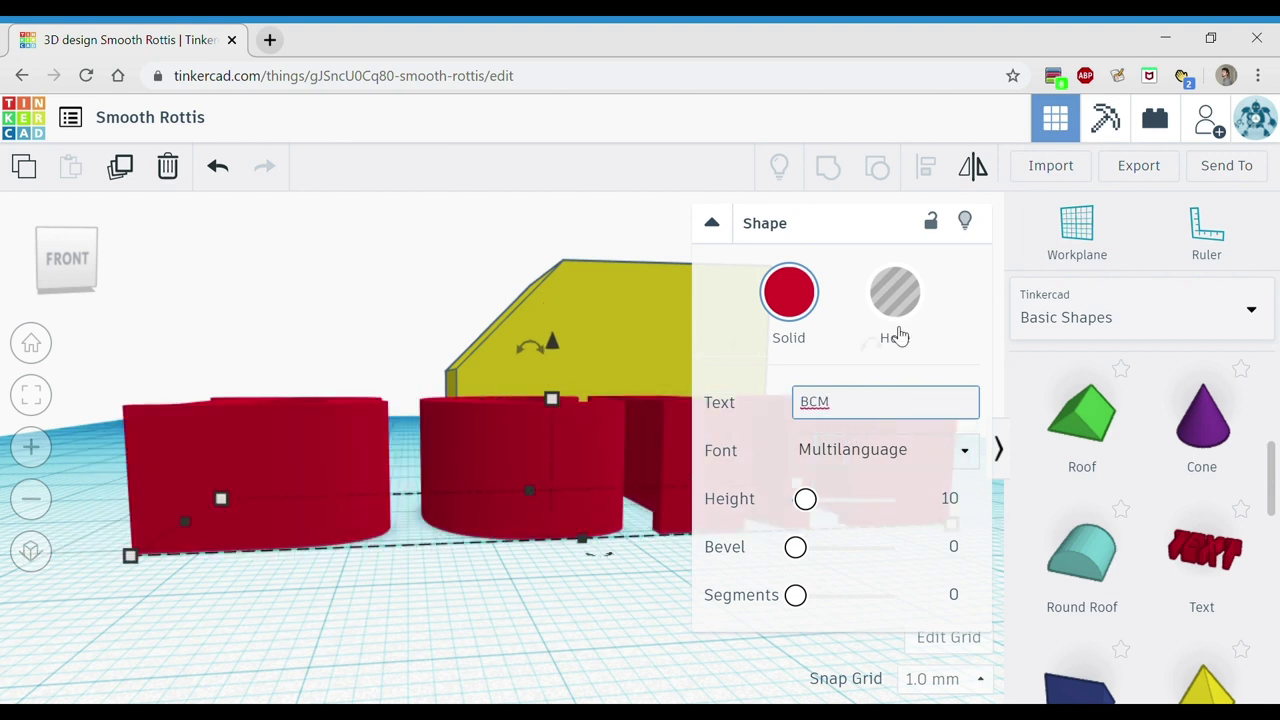
click(711, 224)
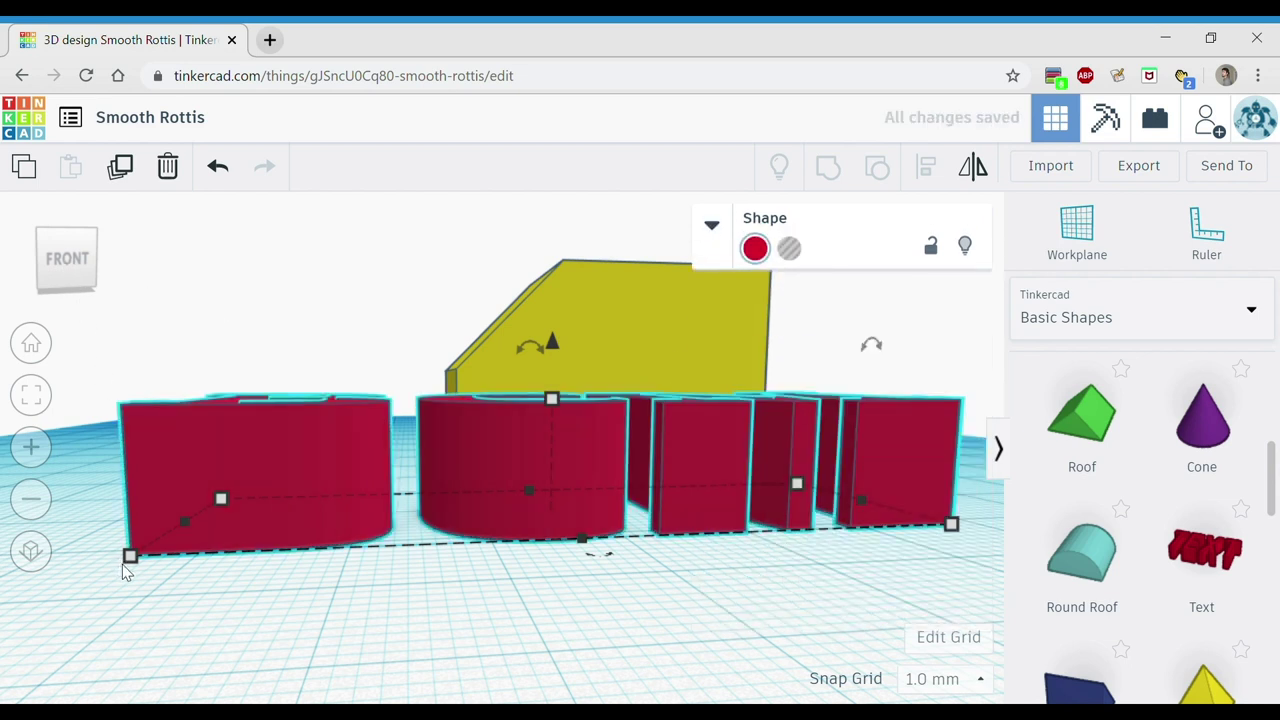
mouse_move(138, 560)
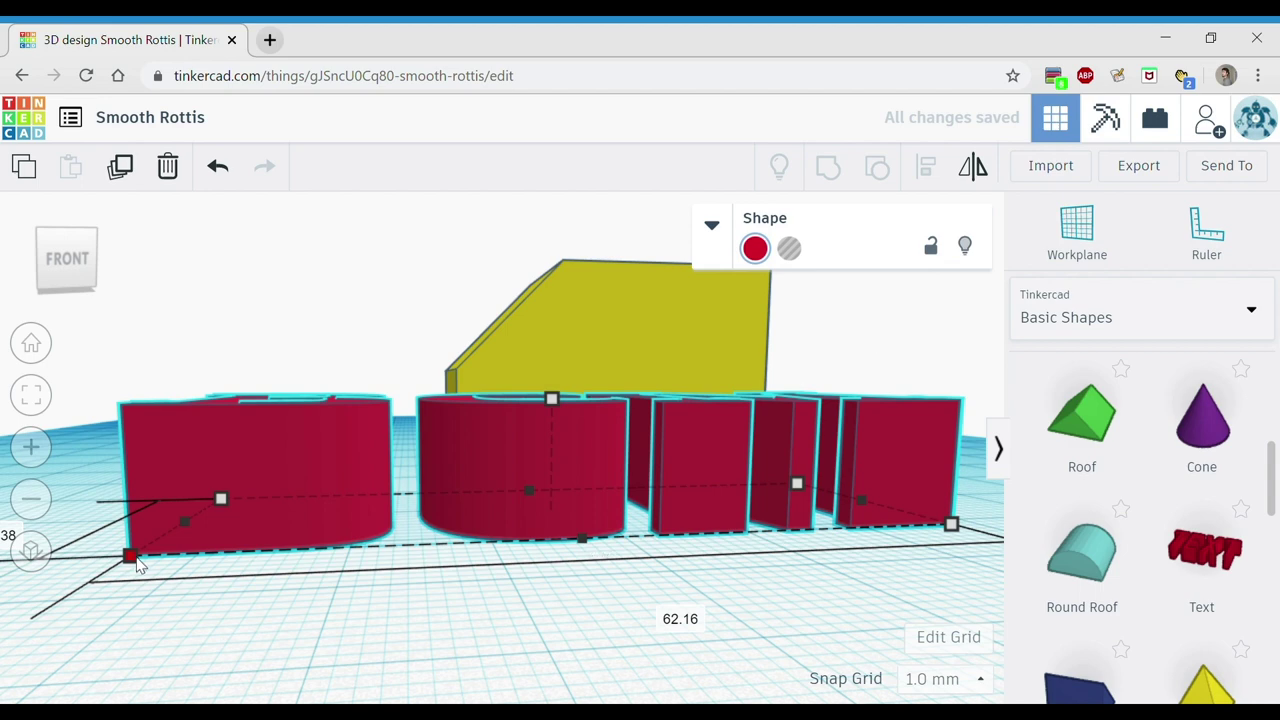
drag(138, 562, 588, 508)
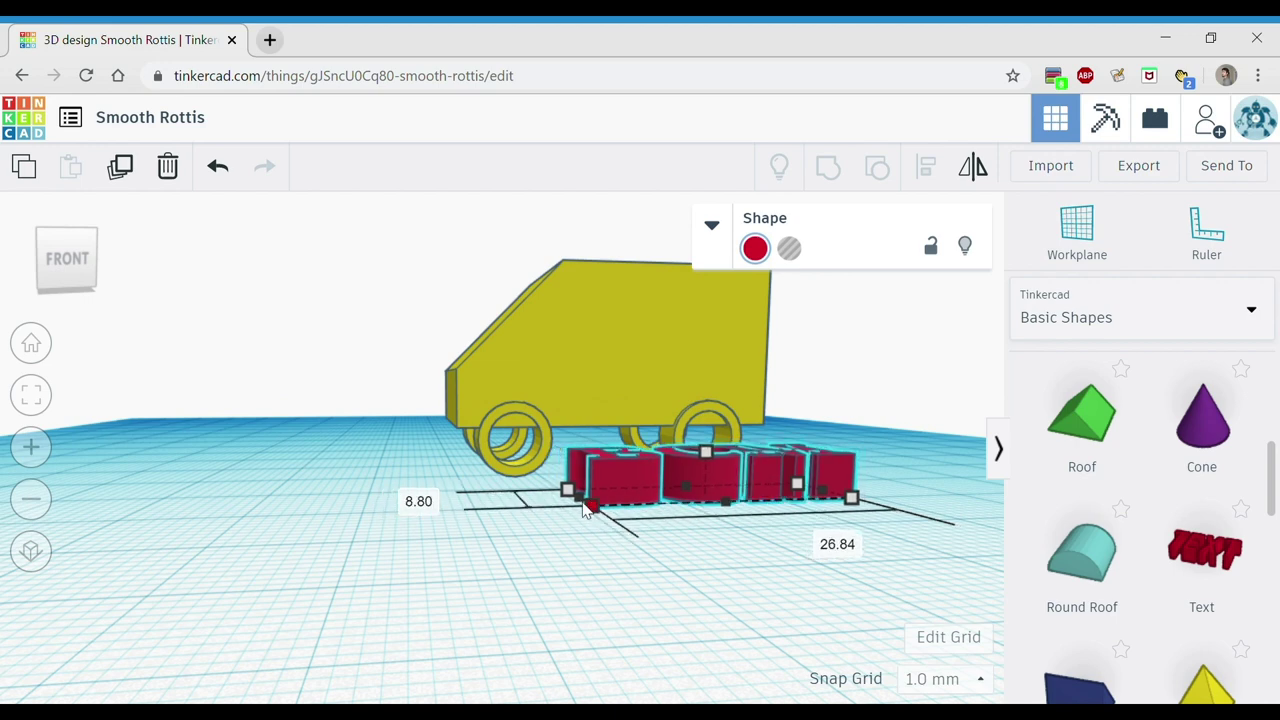
Rotate the BCM text 90° so the lettering stands upright, parallel to the vehicle's side.
click(70, 266)
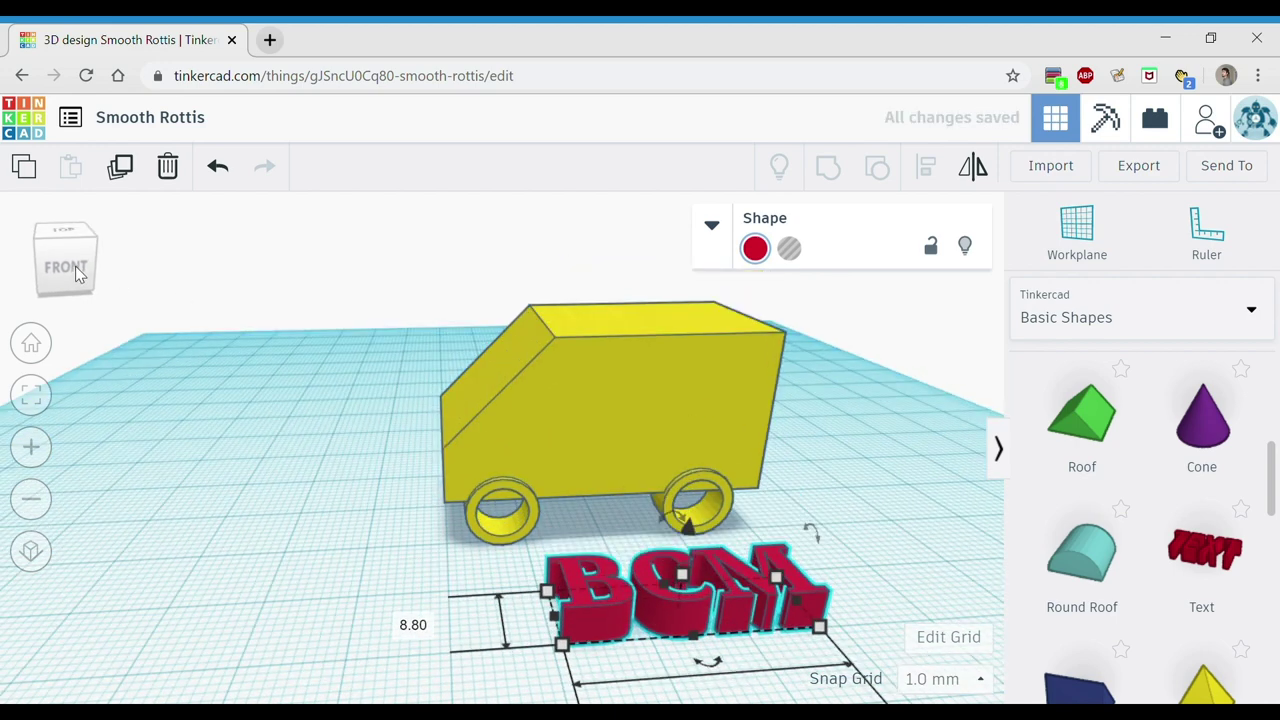
click(792, 583)
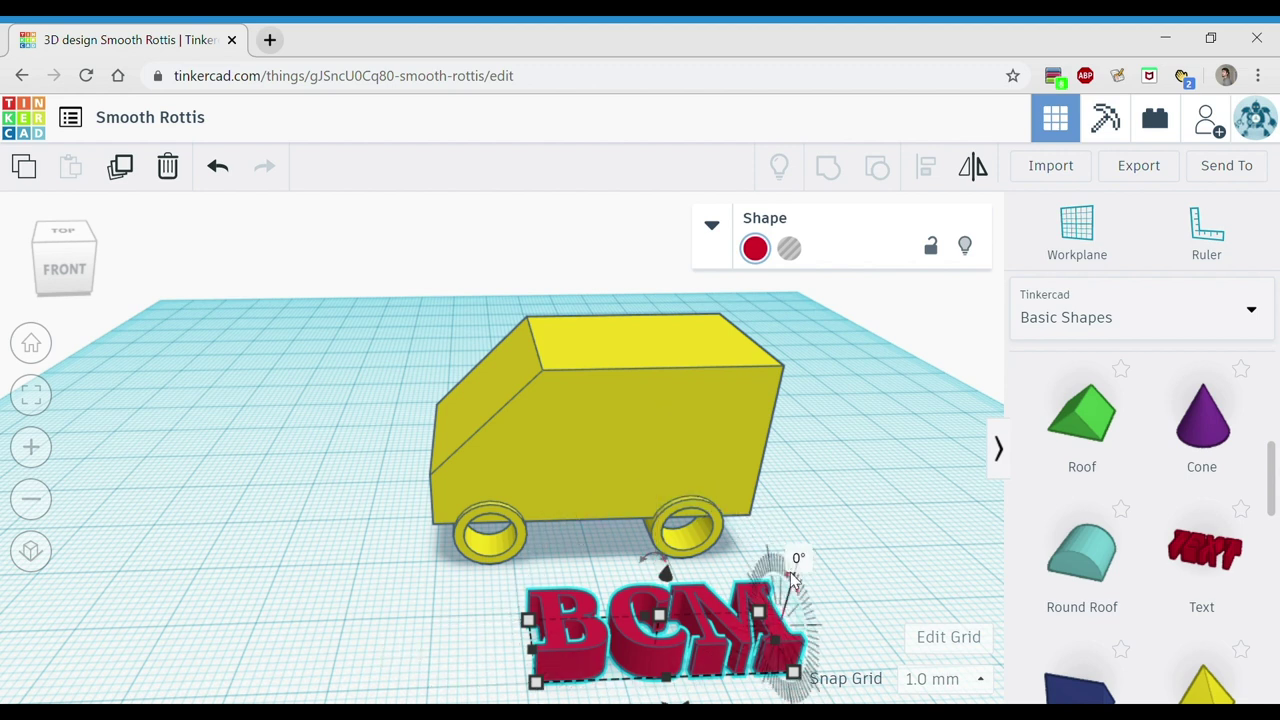
key(Tab)
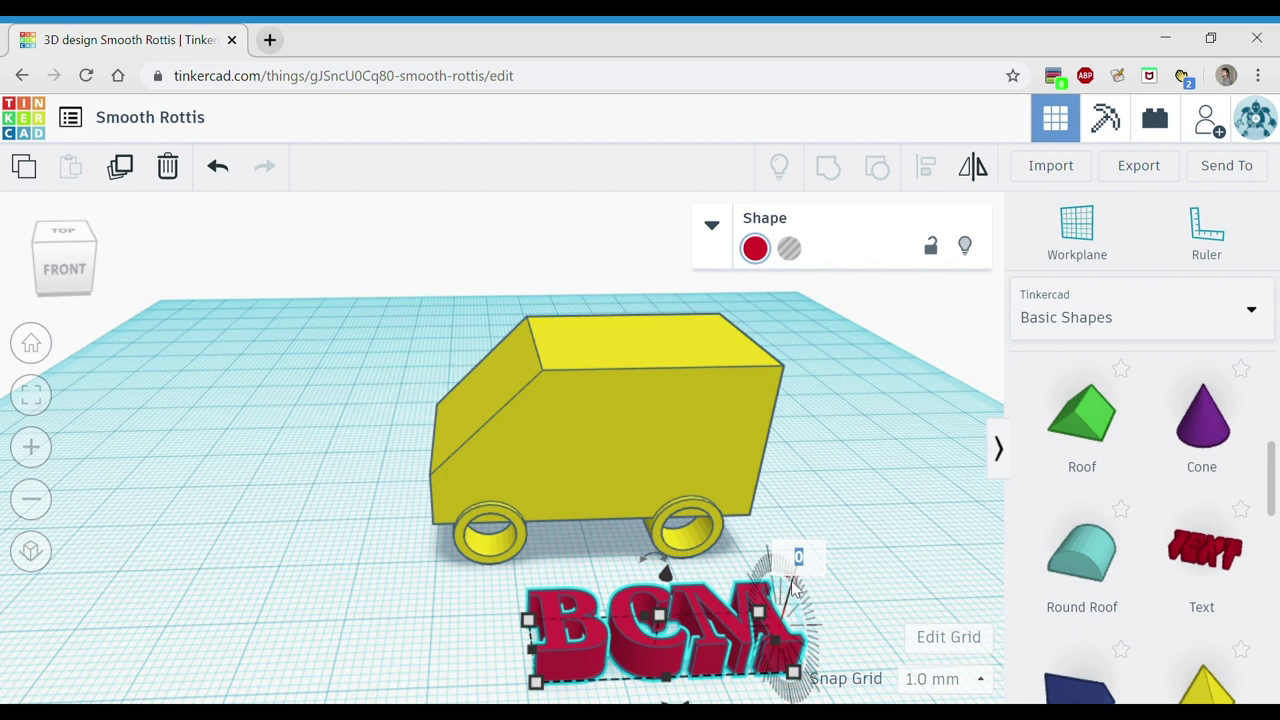
key(Return)
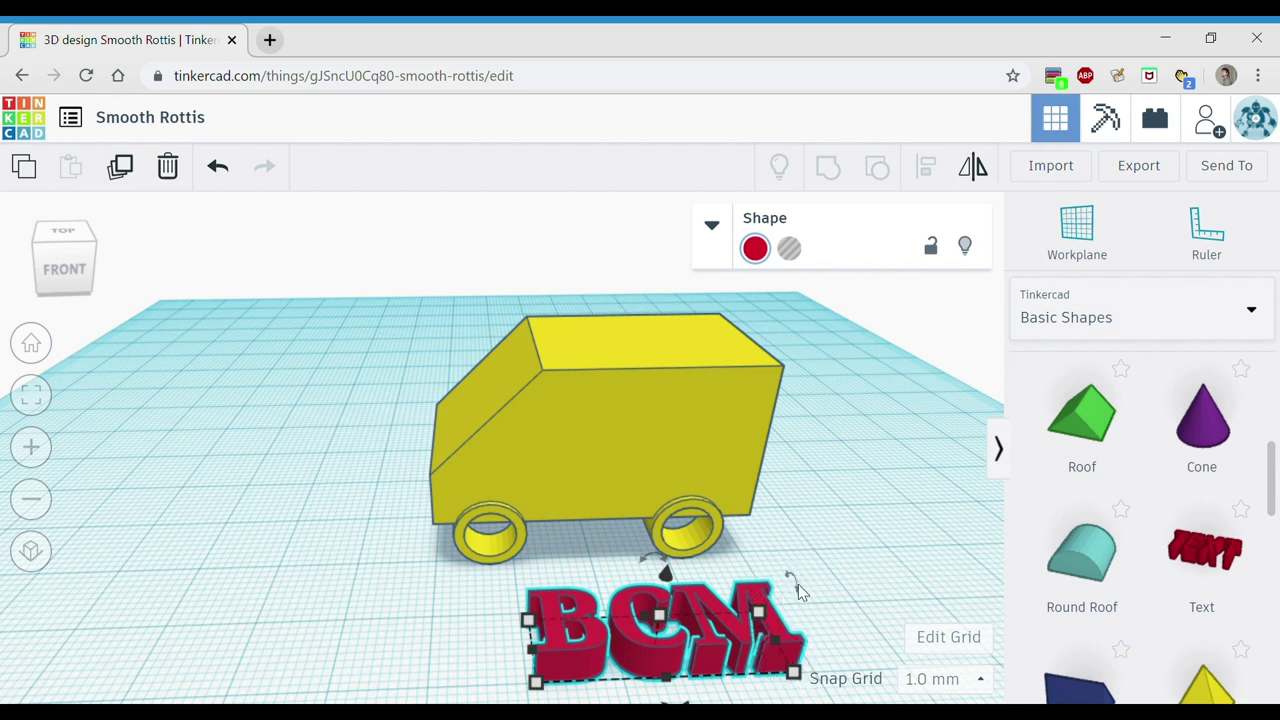
drag(794, 588, 826, 702)
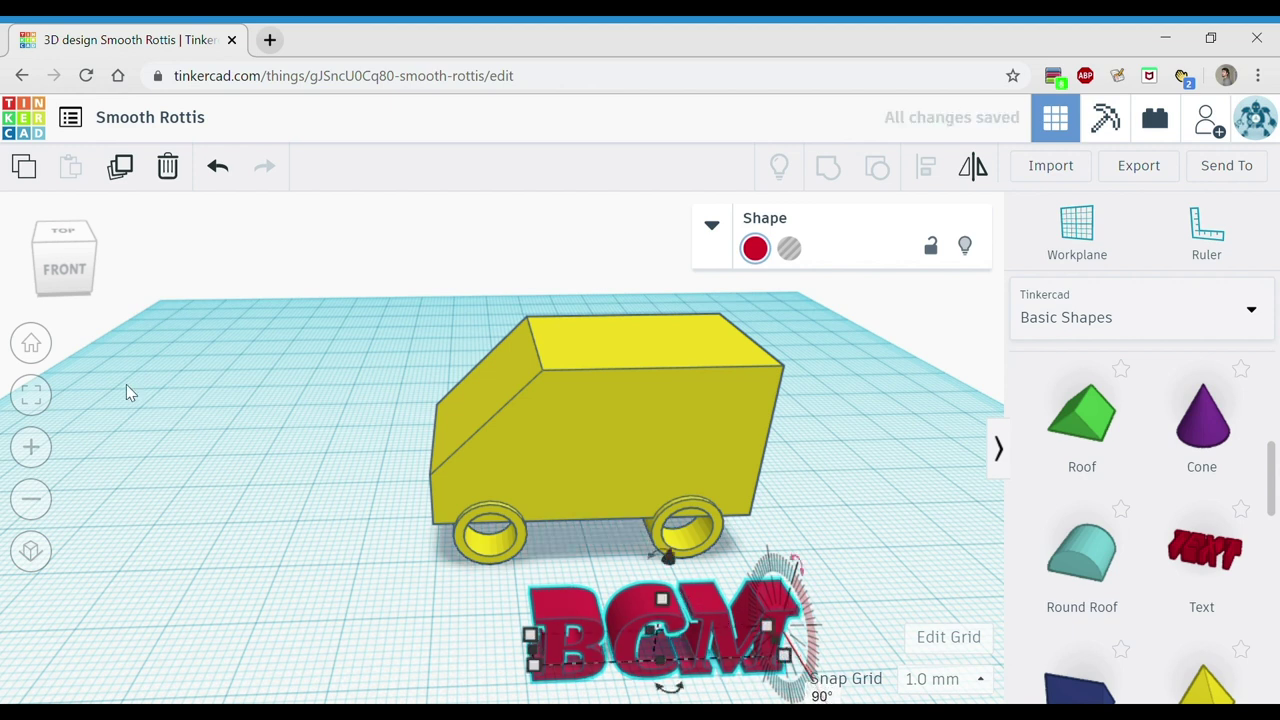
Raise the BCM text 17 mm above the workplane and scale it proportionally to 22 mm long and about 3.5 mm thick.
drag(666, 566, 703, 379)
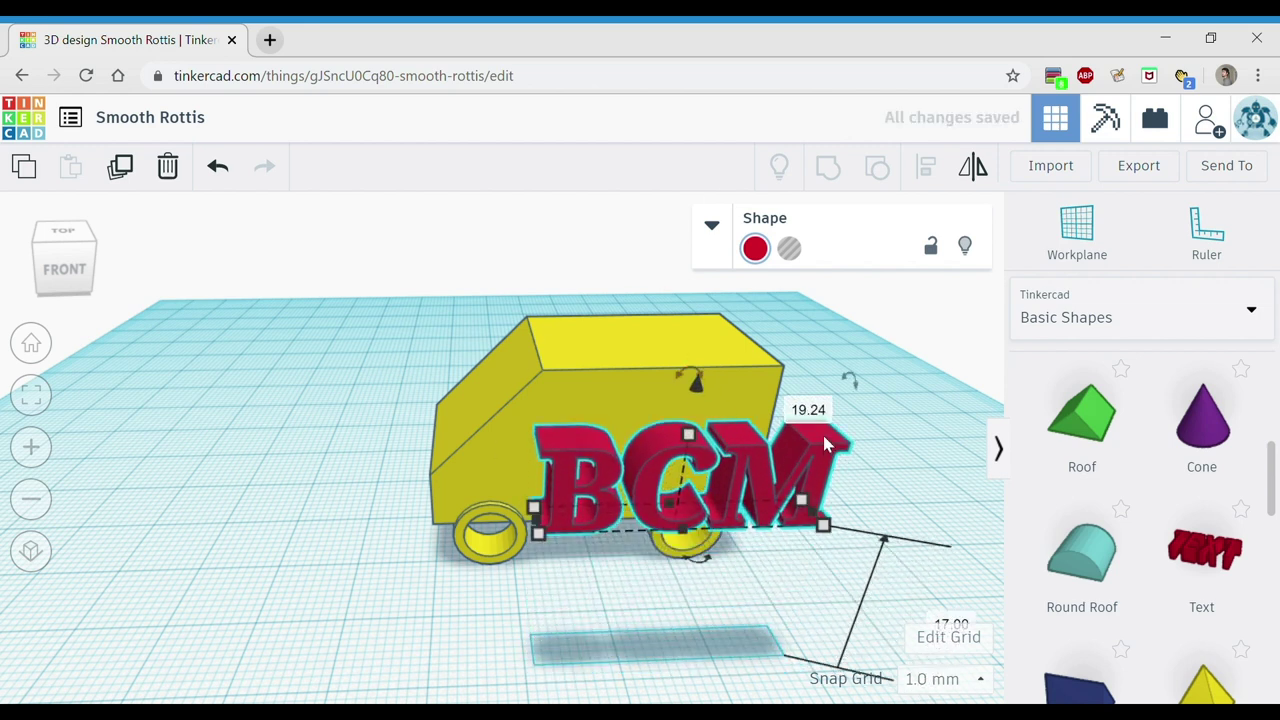
drag(822, 535, 763, 527)
drag(32, 230, 44, 255)
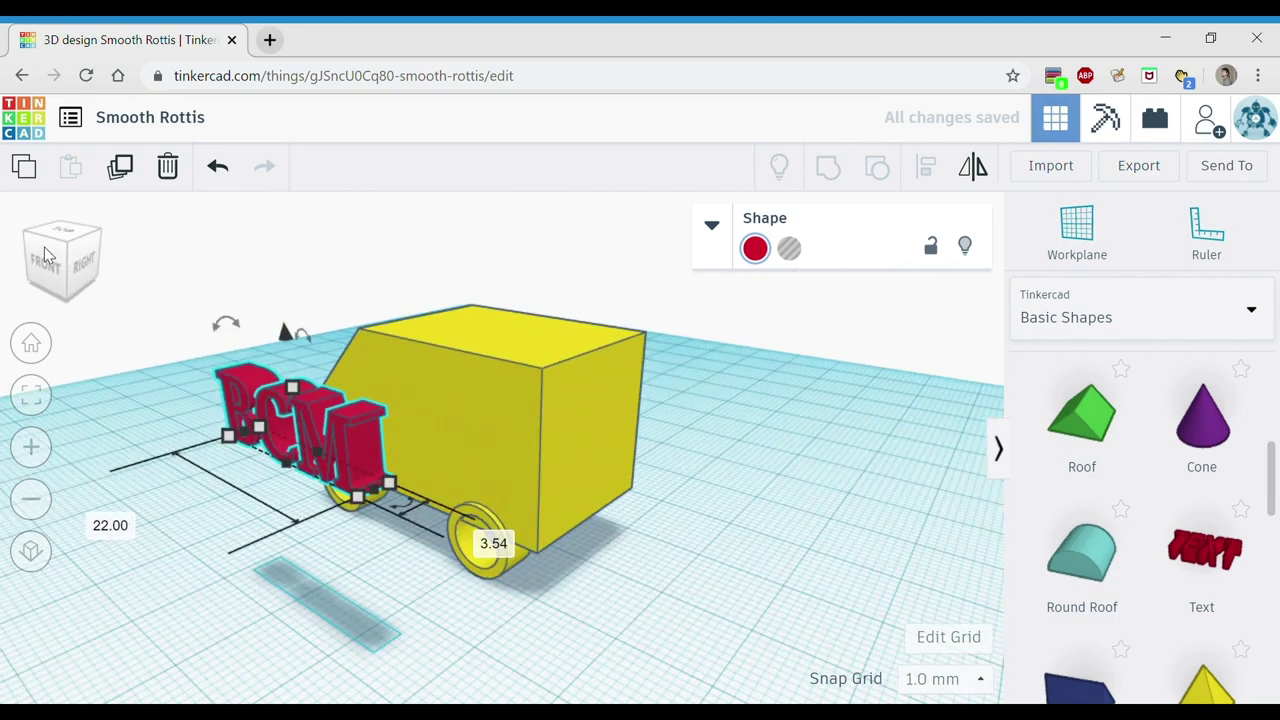
Move the BCM text back toward the vehicle until the letters sink partly into its side wall.
click(44, 258)
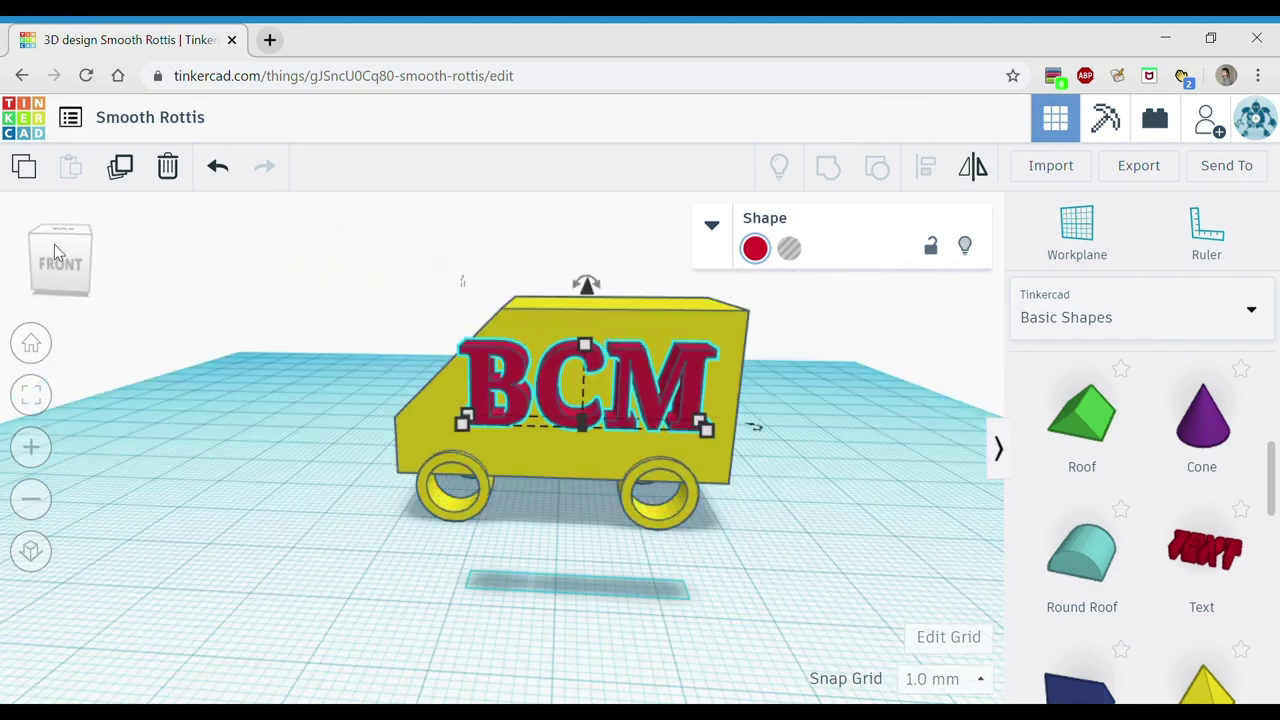
click(54, 244)
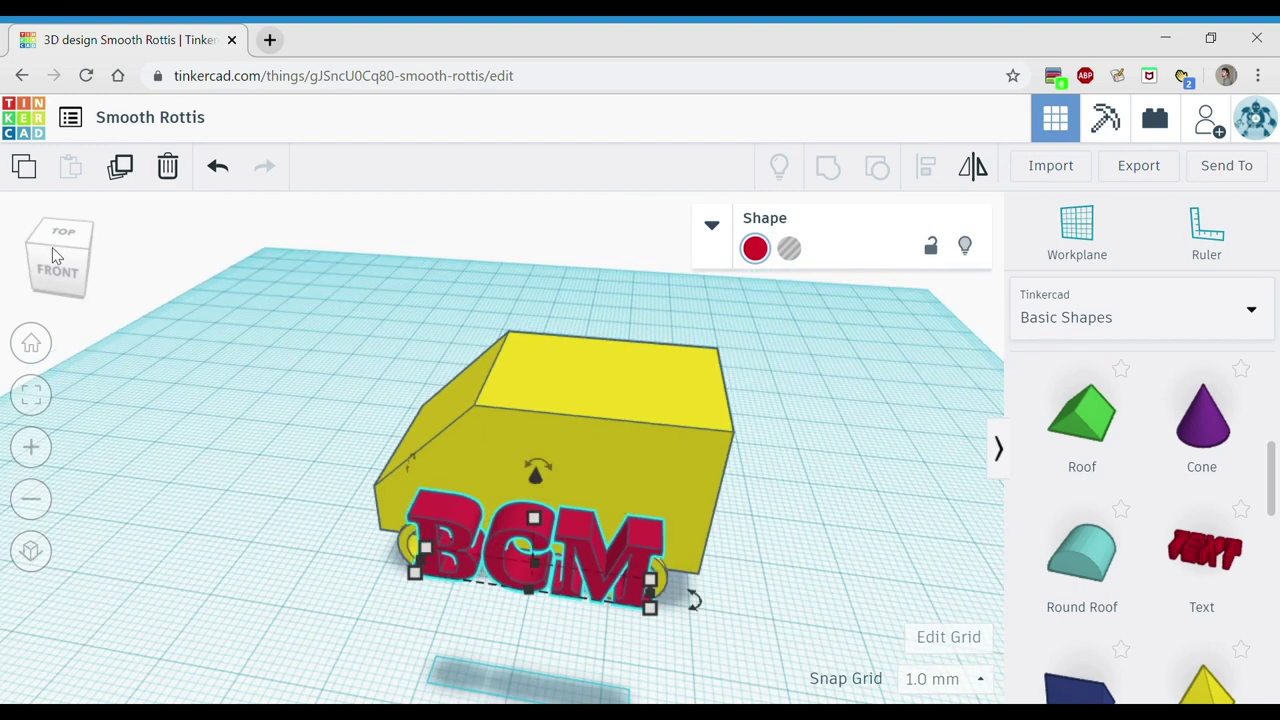
key(Up)
key(Up)
key(Up)
key(Up)
key(Up)
key(Up)
key(Up)
key(Up)
key(Up)
key(Up)
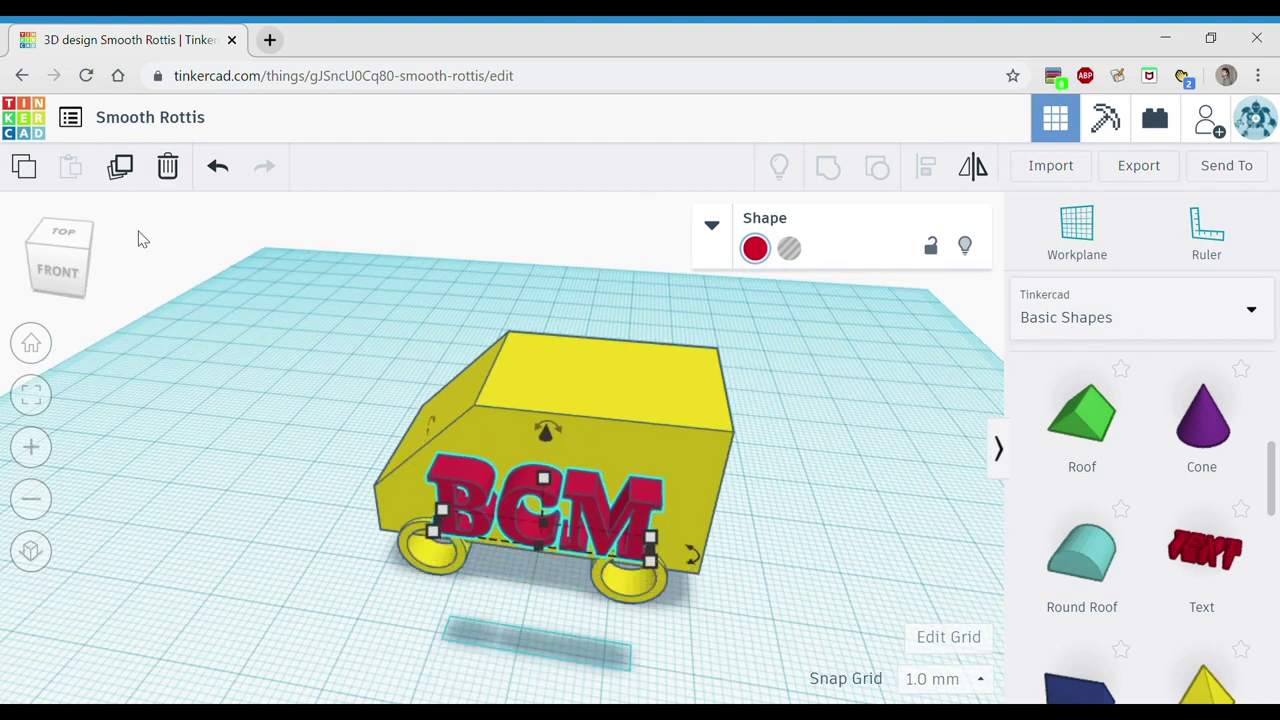
key(Up)
key(Up)
key(Up)
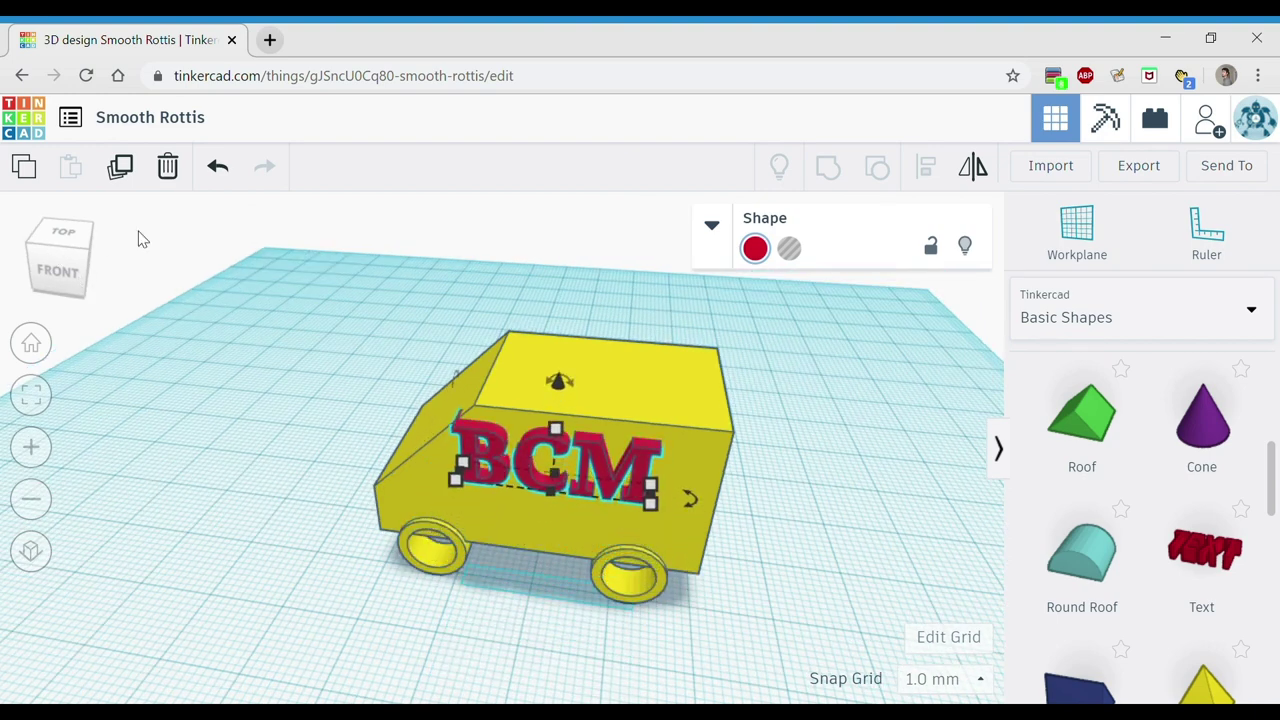
Lower the BCM text 1 mm to 16 mm above the workplane and shift it a few millimetres toward the vehicle's rear.
click(80, 270)
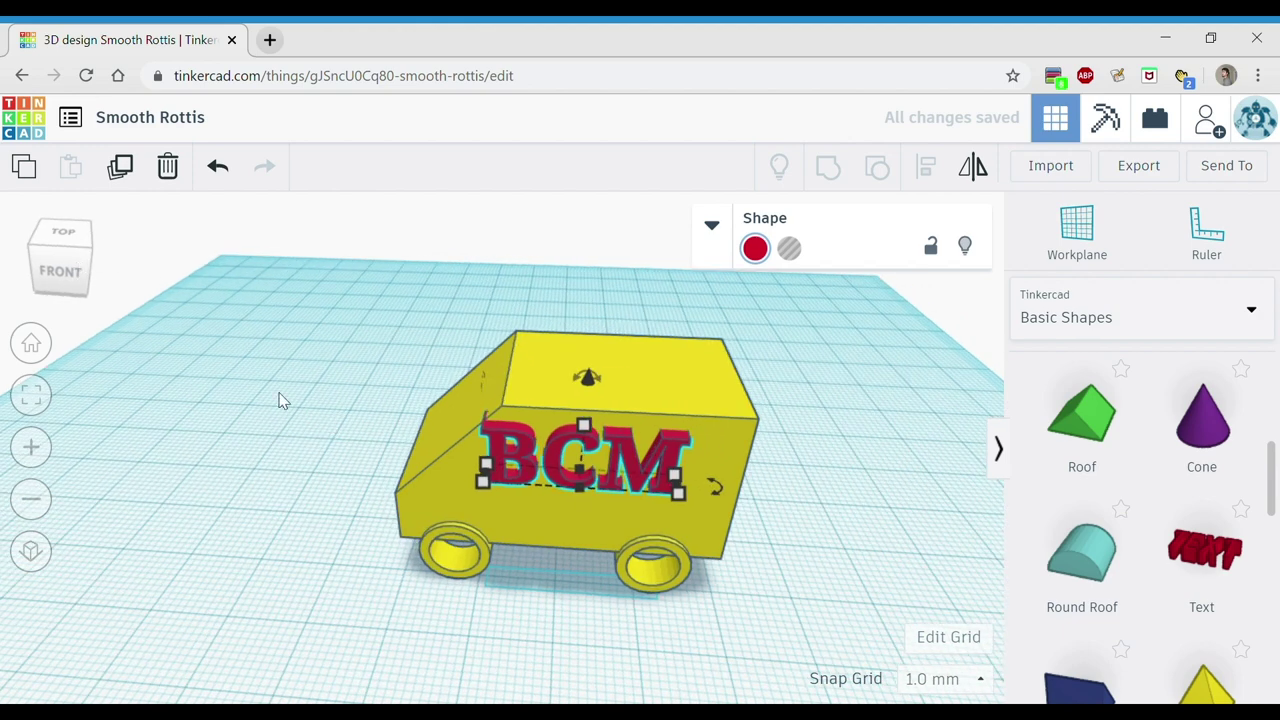
drag(587, 378, 593, 387)
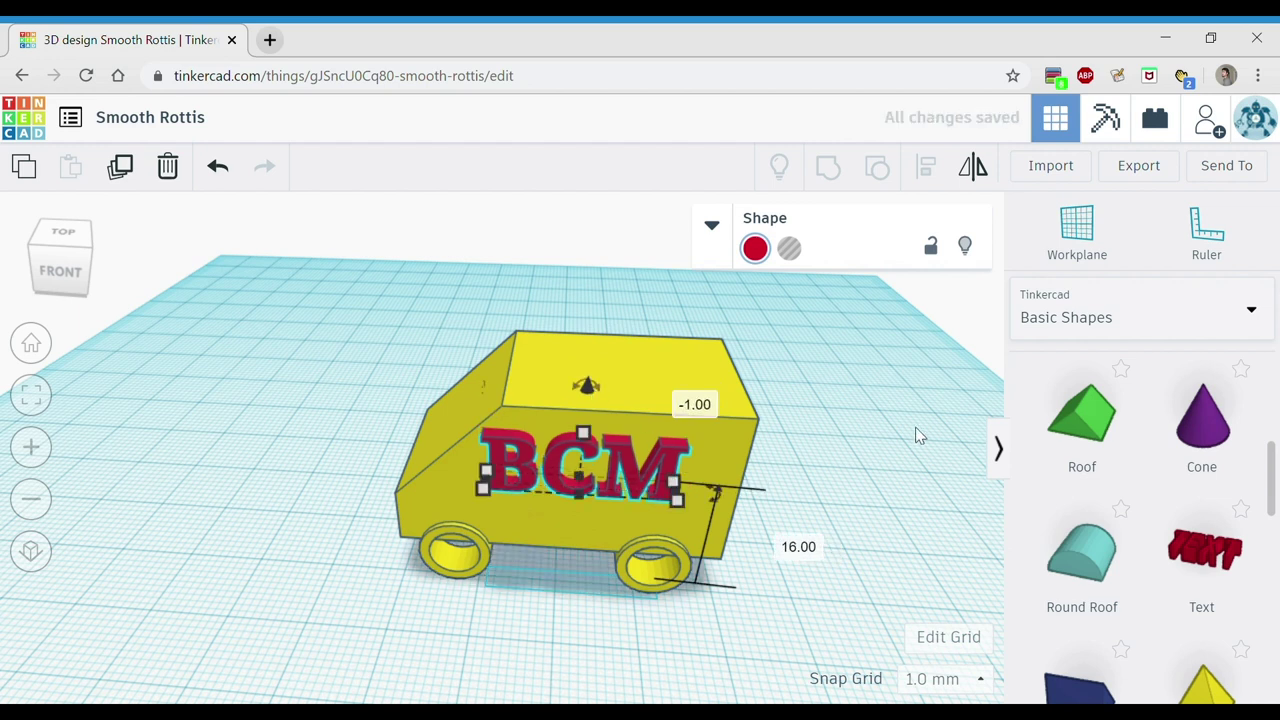
key(Right)
key(Right)
key(Right)
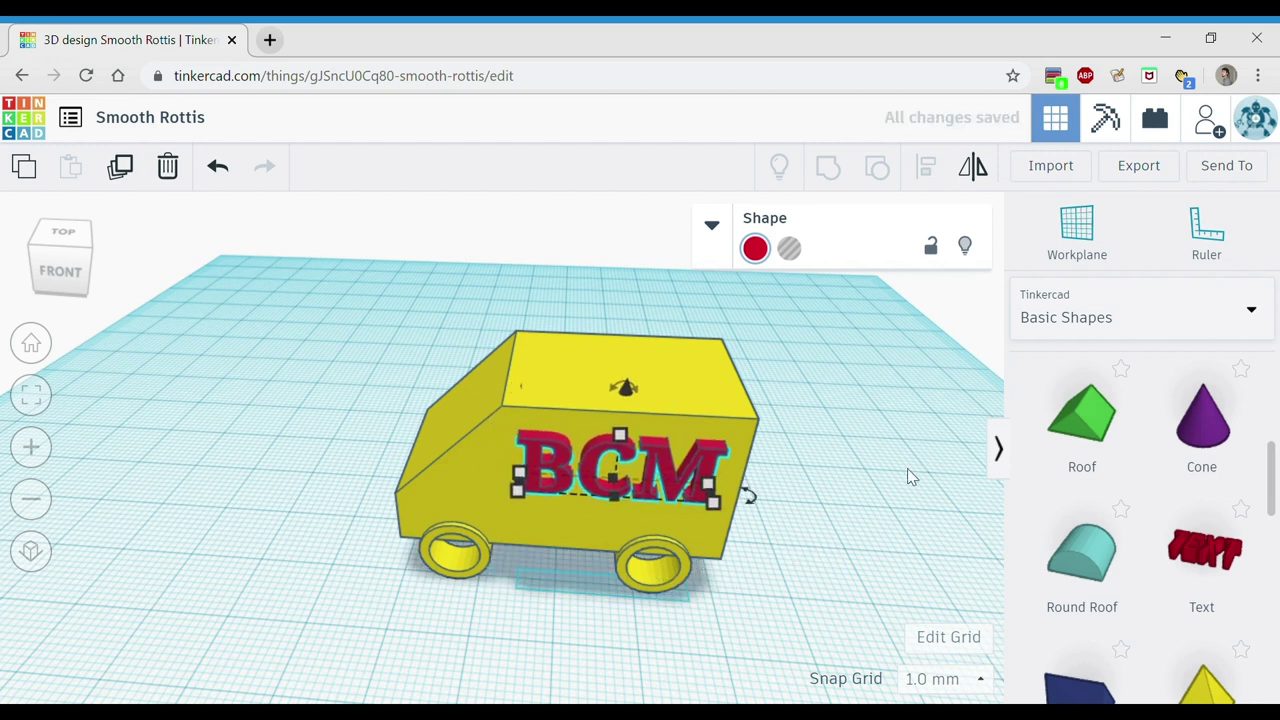
click(840, 513)
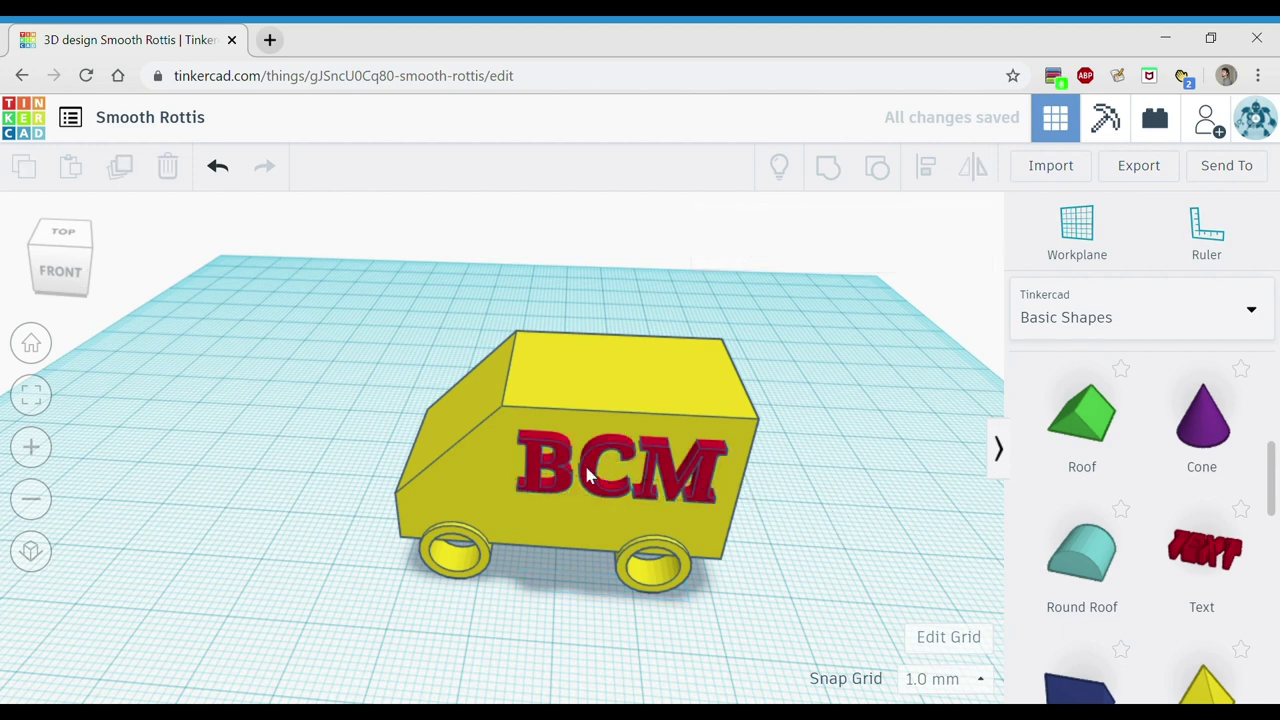
Turn the BCM text on the vehicle's side into a hole shape.
click(590, 476)
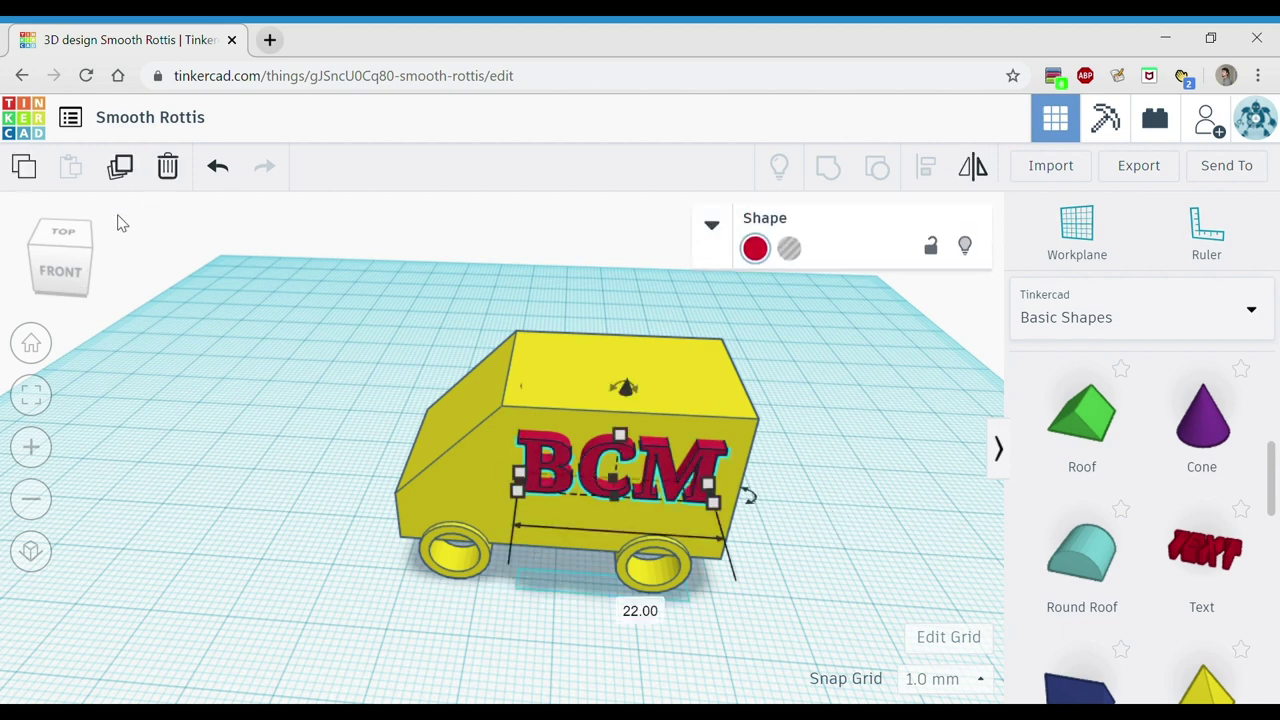
mouse_move(57, 267)
mouse_down()
mouse_move(77, 266)
mouse_move(56, 265)
mouse_up()
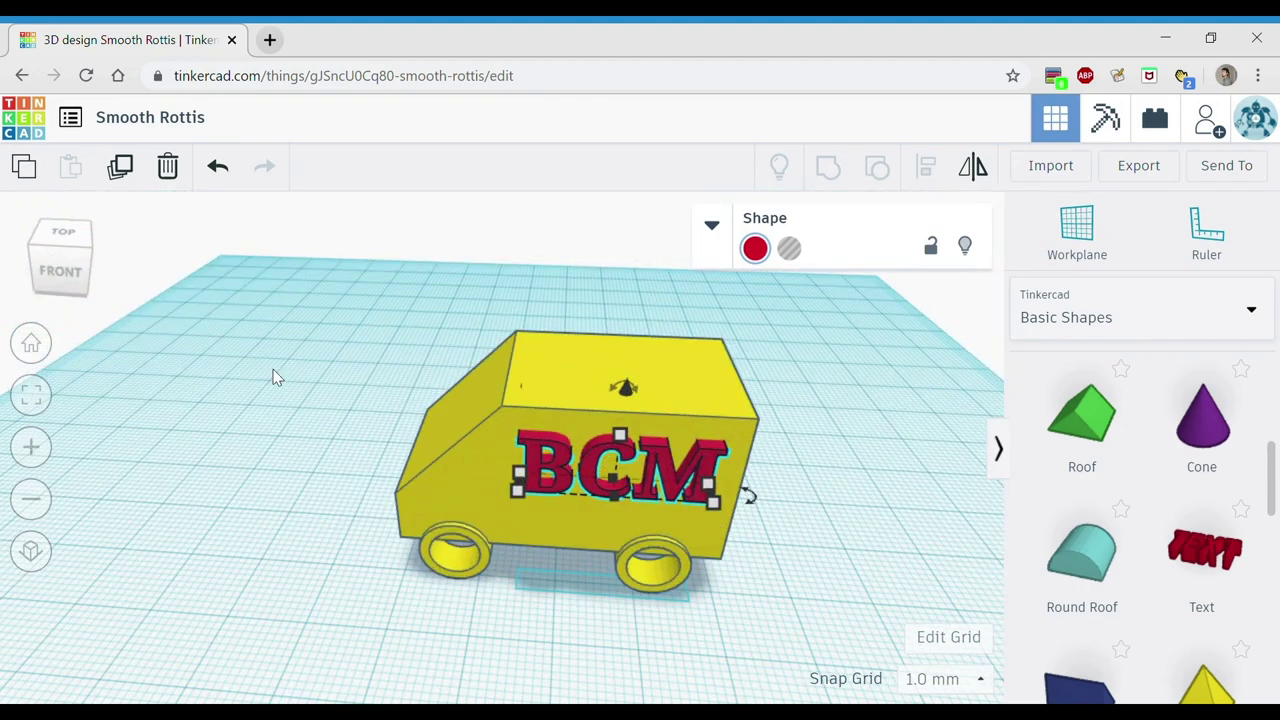
click(789, 250)
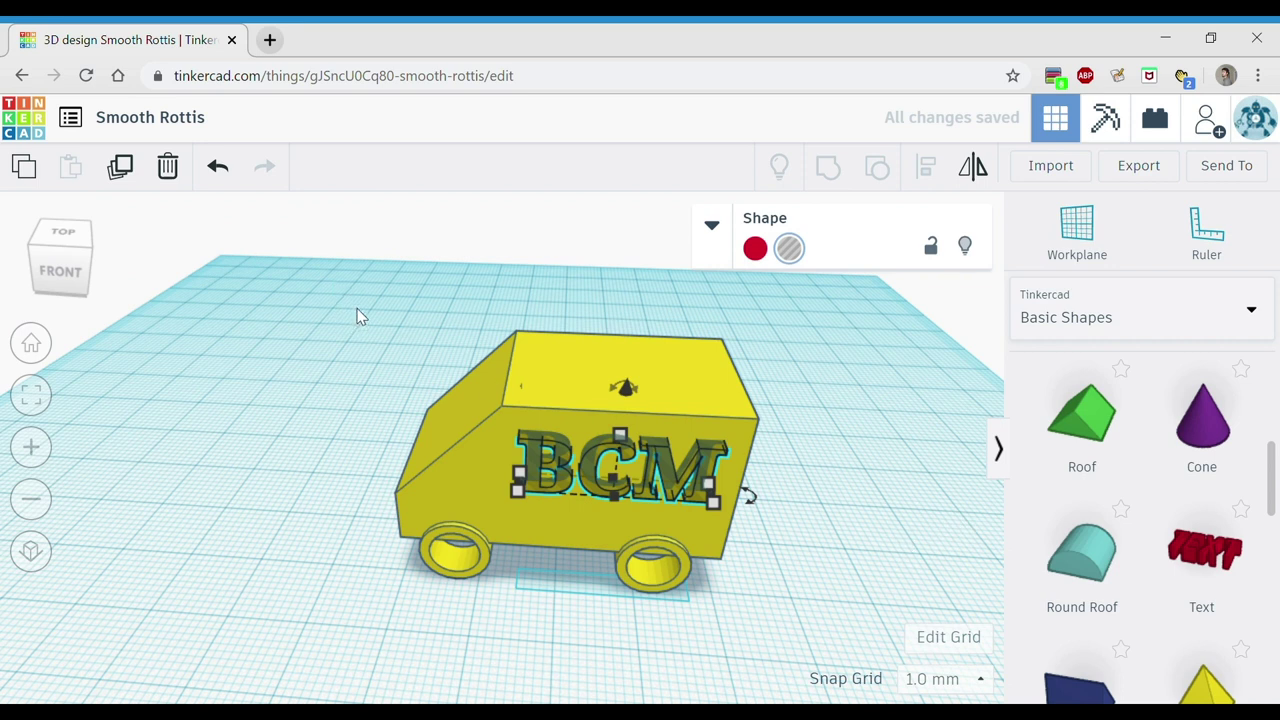
click(755, 252)
click(787, 255)
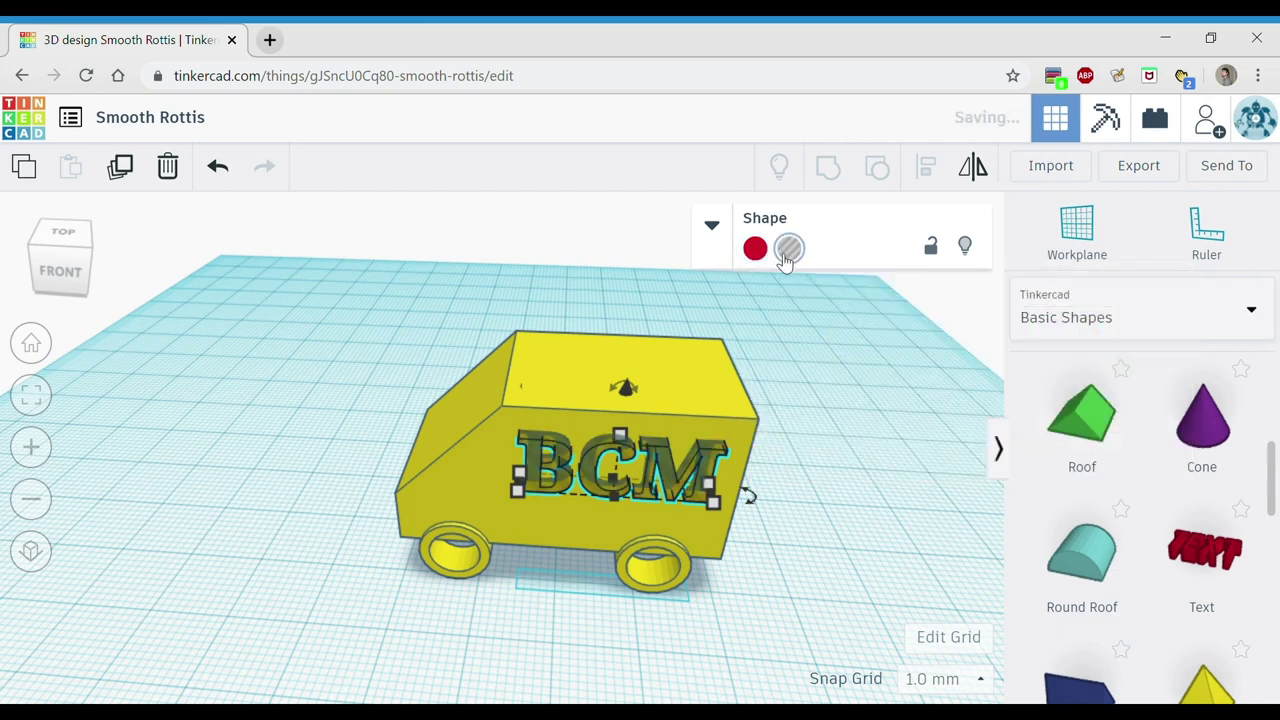
Group the vehicle with the BCM hole text so the lettering is cut into its side.
drag(314, 297, 699, 578)
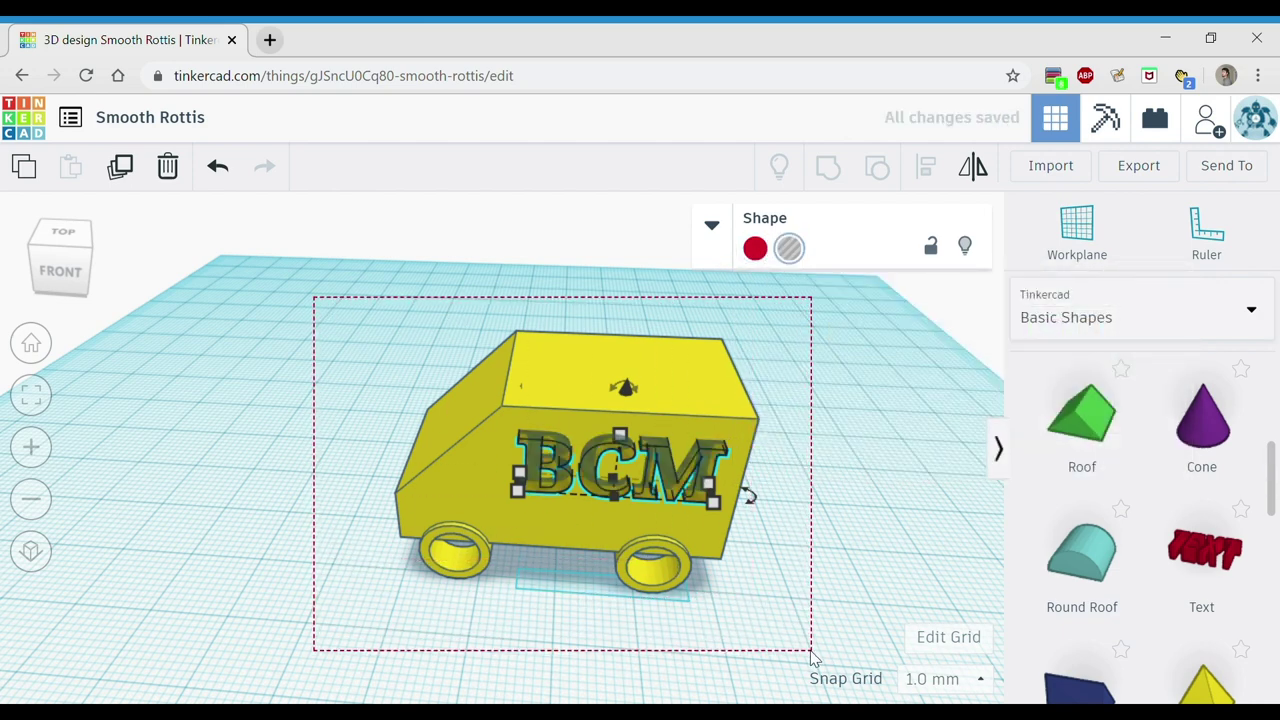
drag(812, 655, 811, 658)
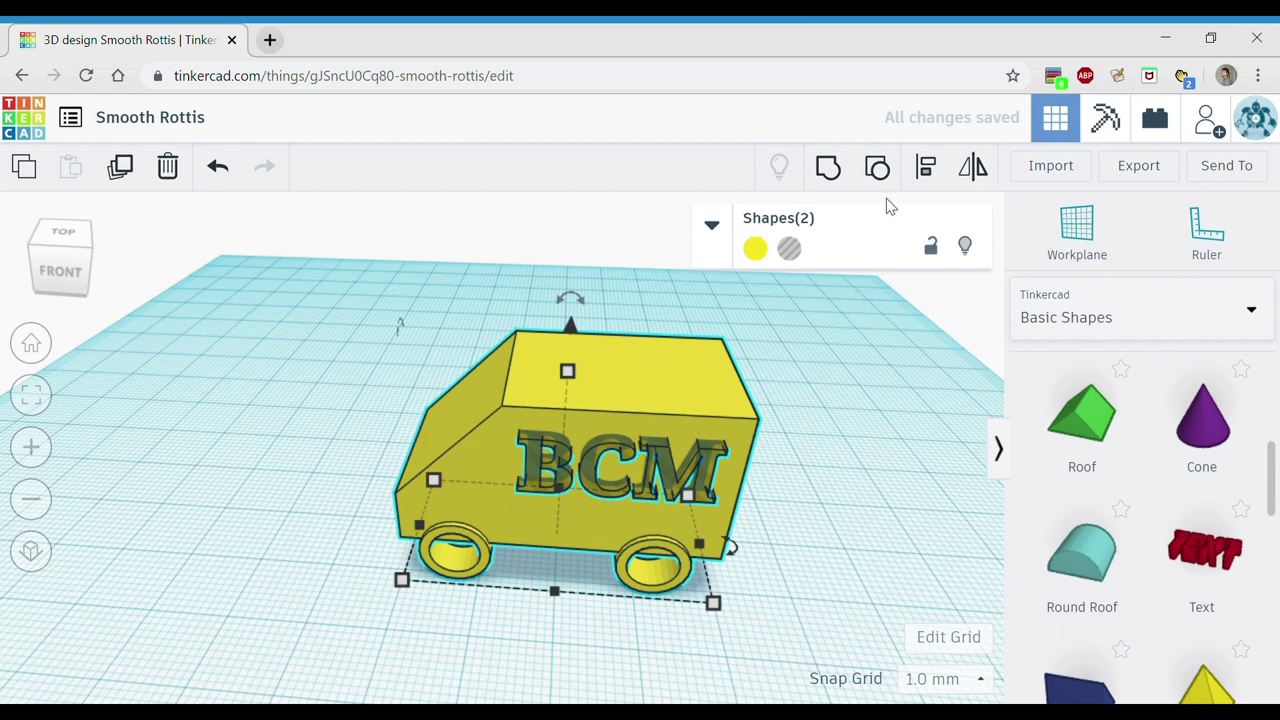
click(833, 172)
click(845, 403)
click(600, 420)
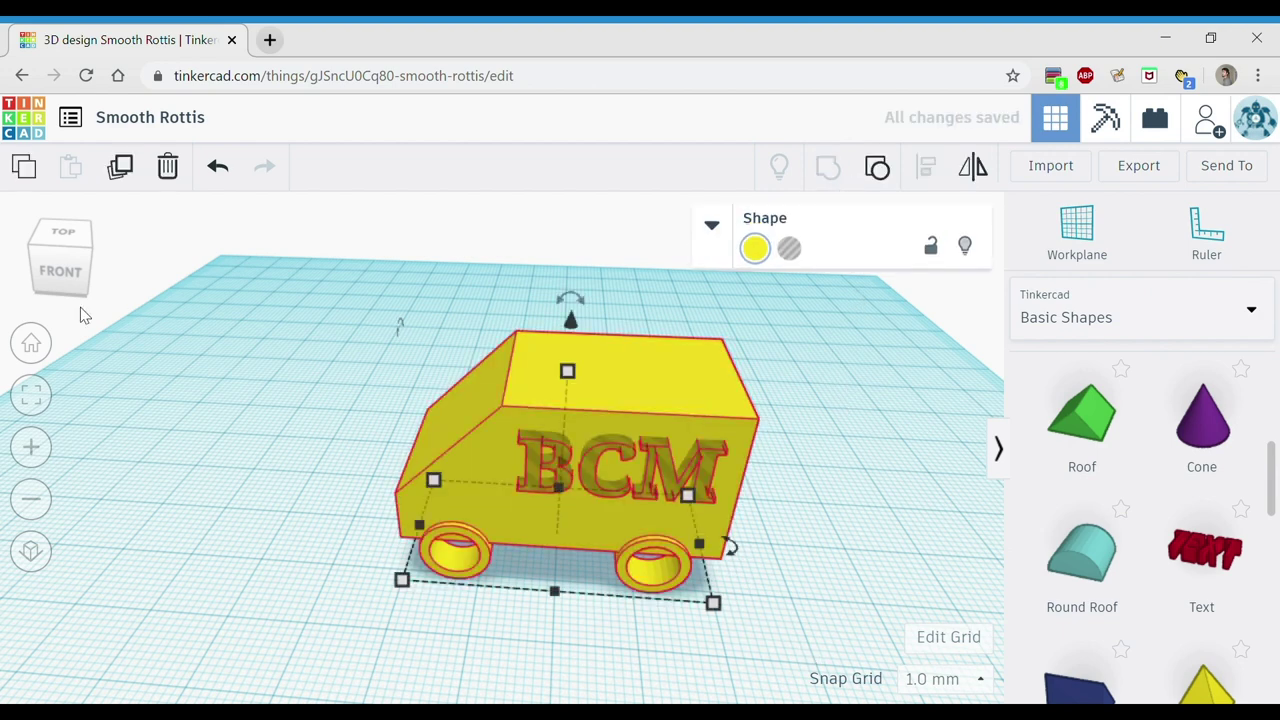
click(278, 425)
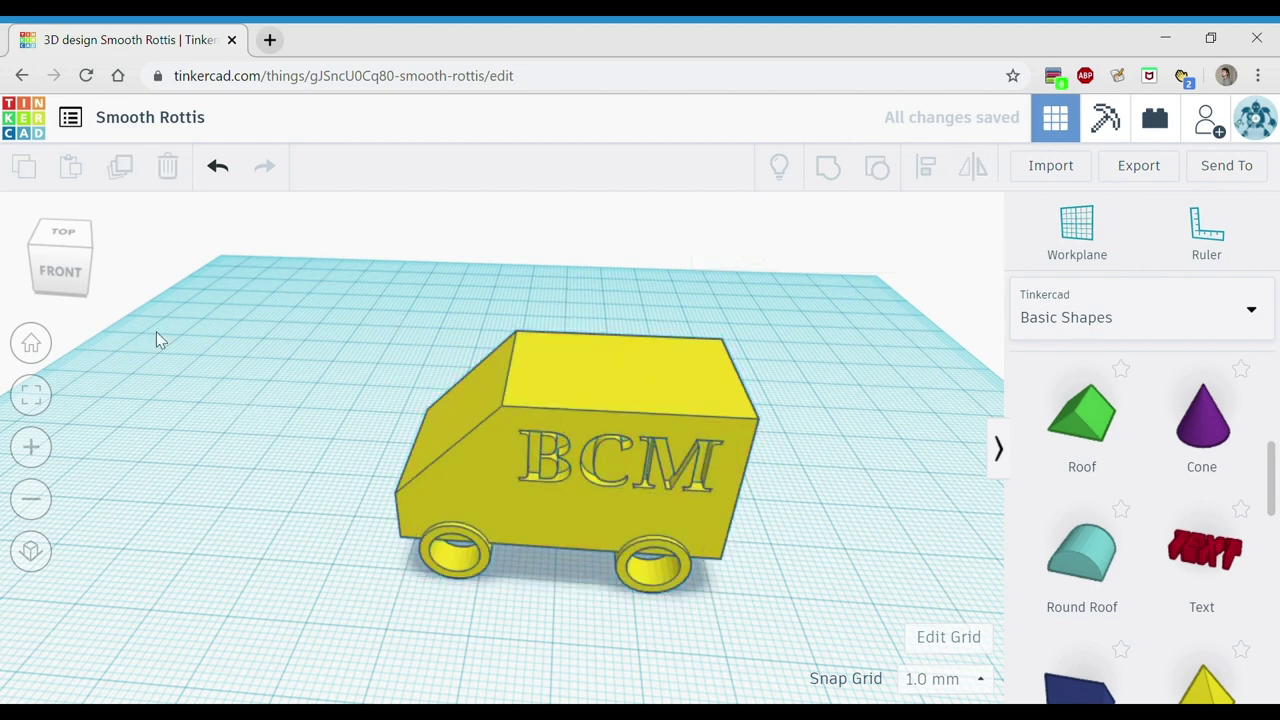
Examine the engraved BCM lettering up close from the vehicle's front, rear and top angles.
scroll(280, 427, up, 2)
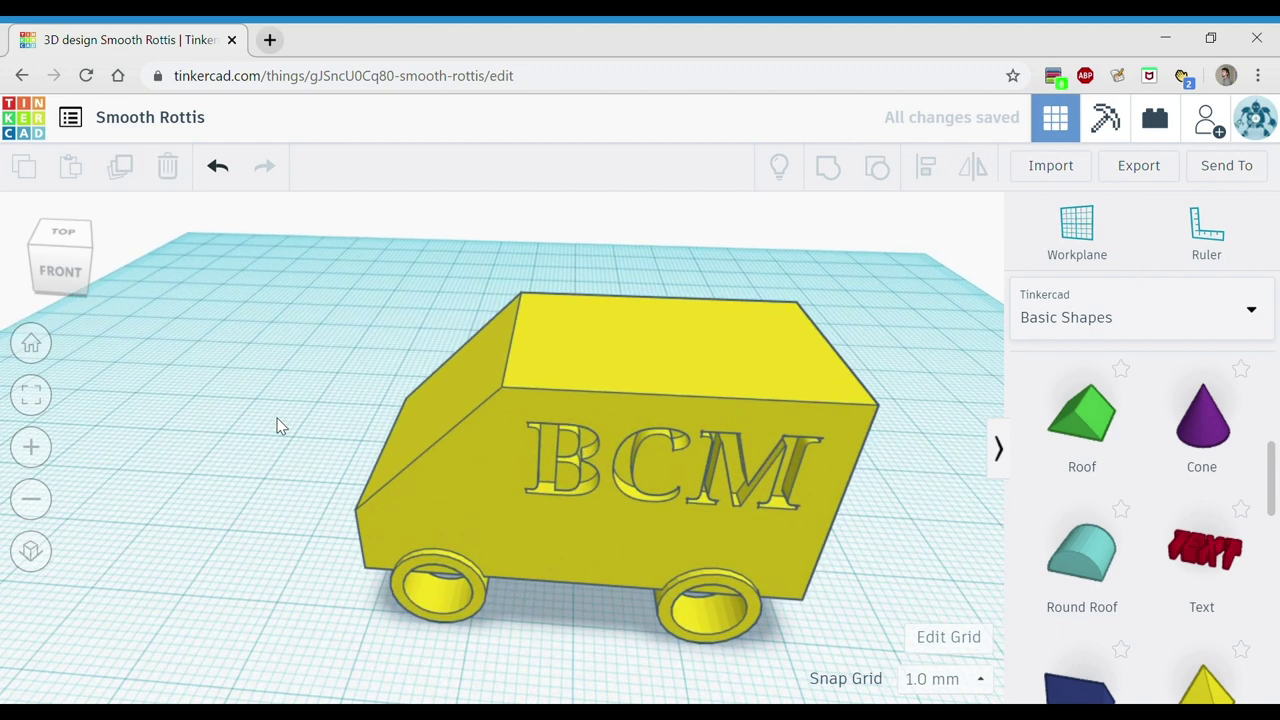
drag(52, 272, 58, 272)
click(58, 263)
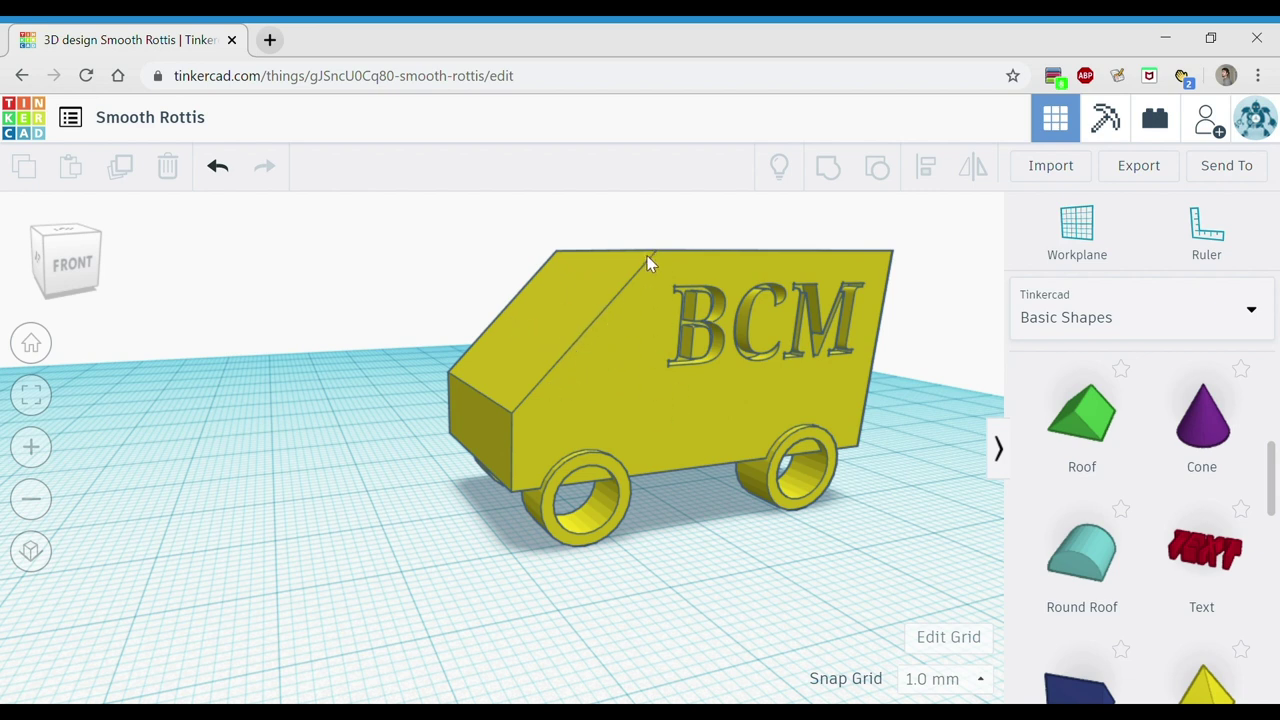
click(75, 277)
mouse_move(69, 276)
mouse_down()
mouse_move(56, 266)
mouse_move(57, 277)
mouse_up()
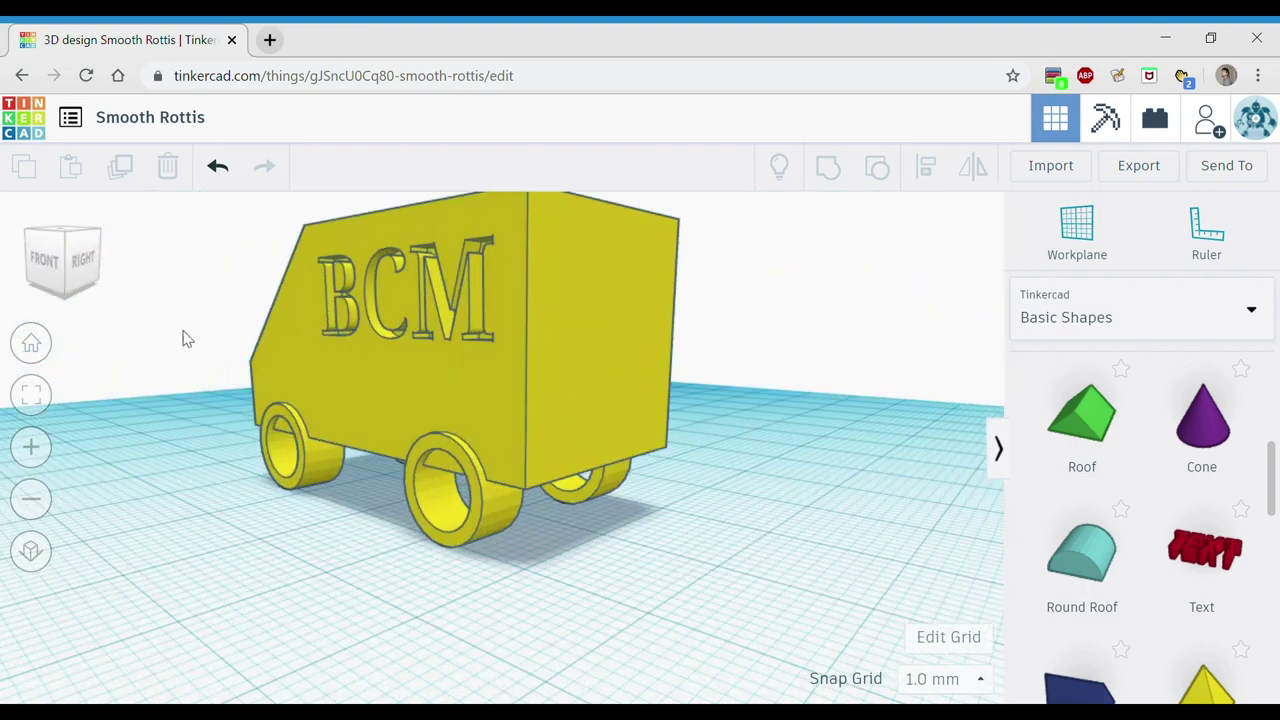
click(90, 285)
click(92, 288)
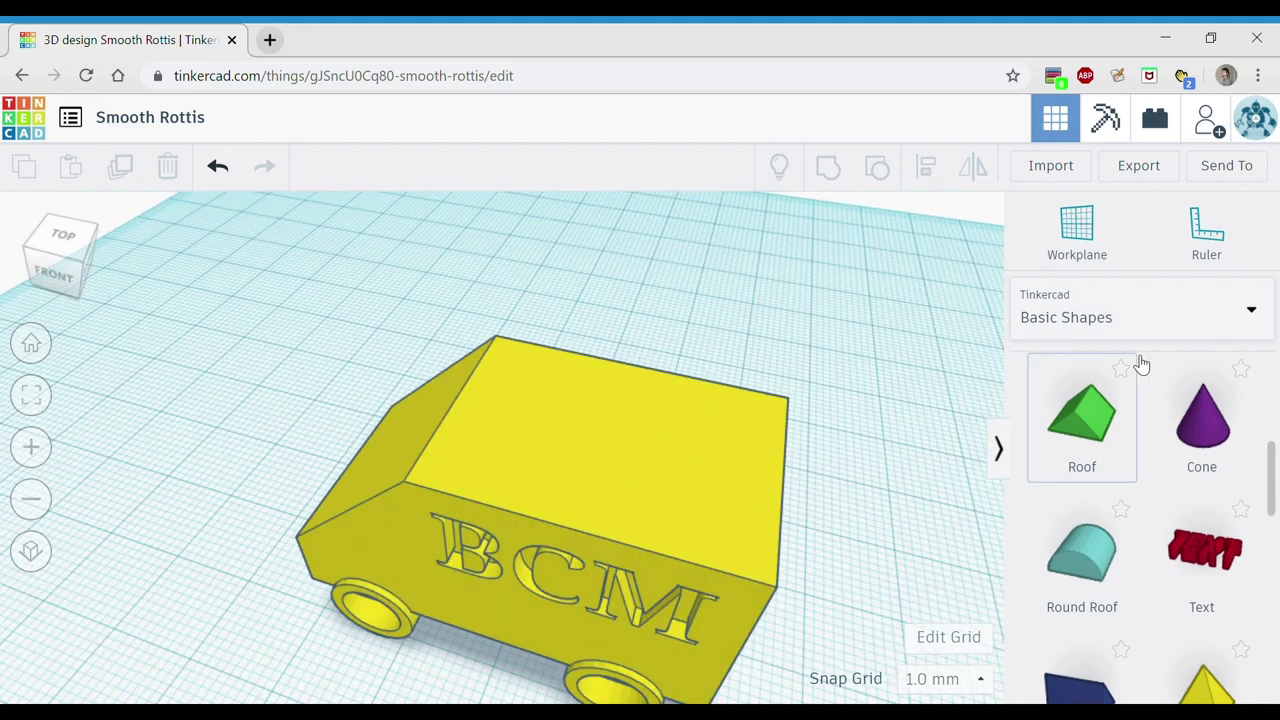
Browse the Basic Shapes library and switch the shape collection to Connectors.
scroll(1215, 465, down, 3)
scroll(1218, 472, down, 5)
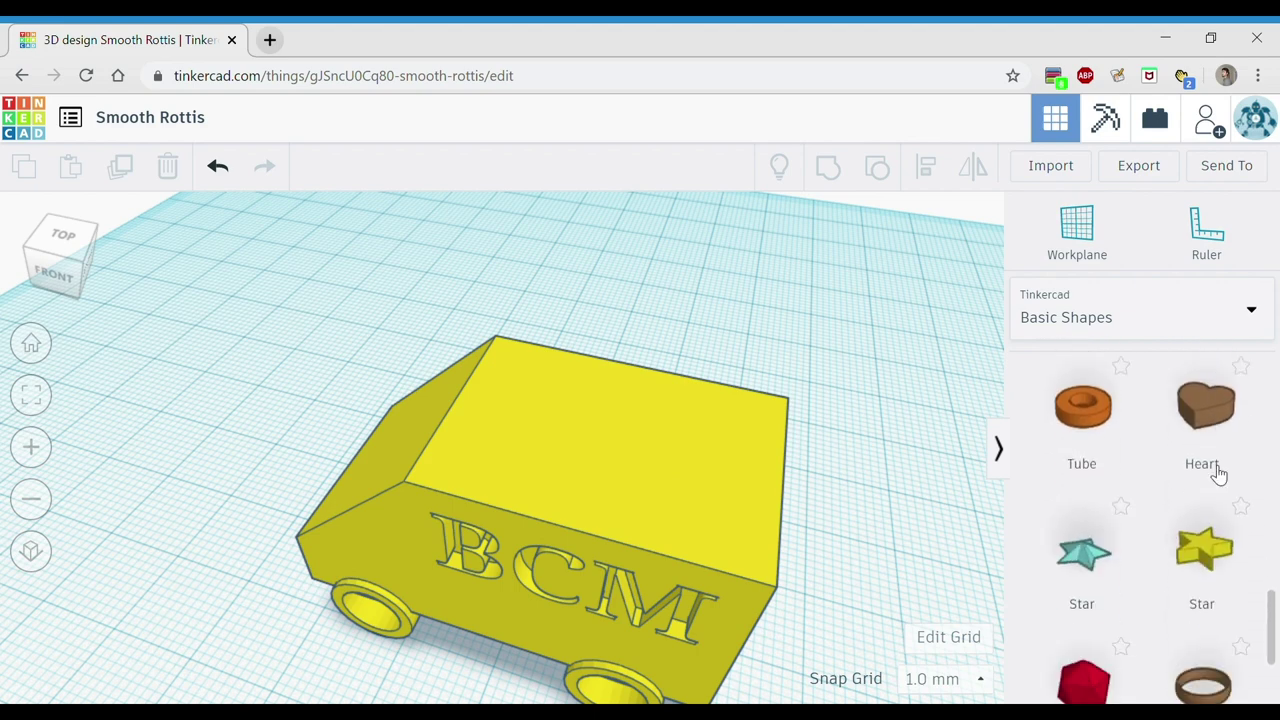
scroll(1218, 474, up, 10)
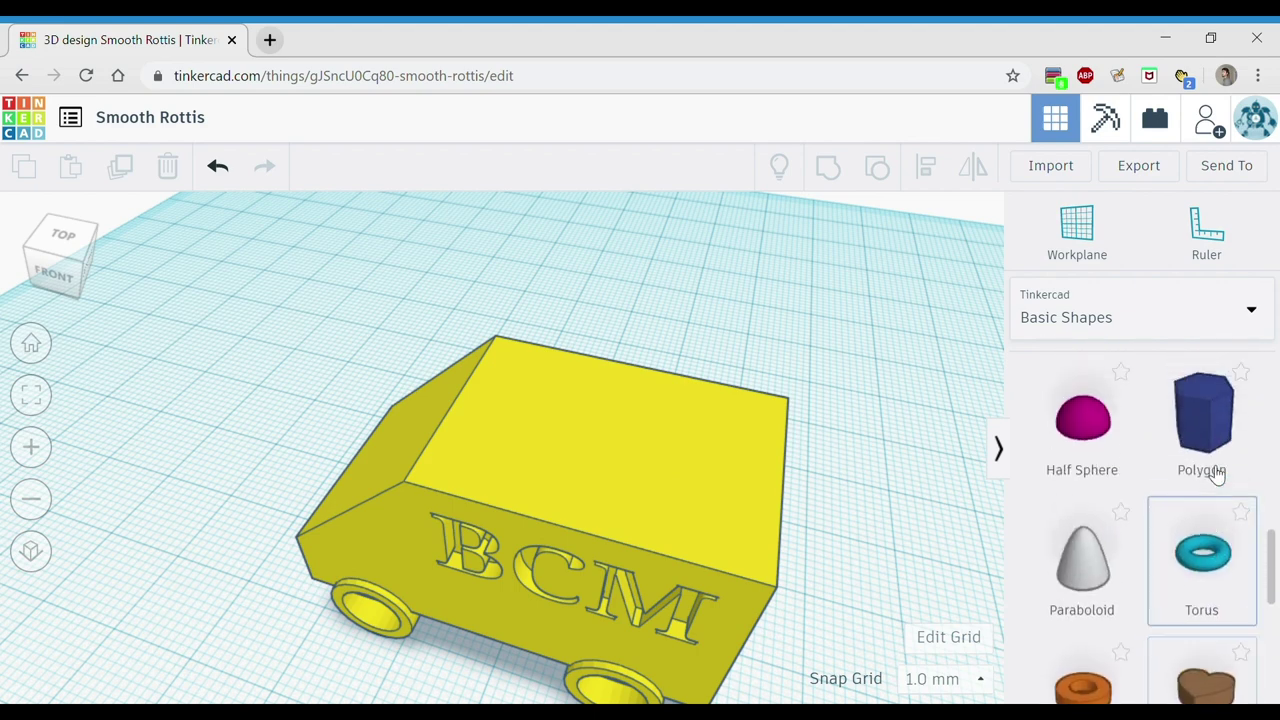
click(1251, 312)
click(1060, 466)
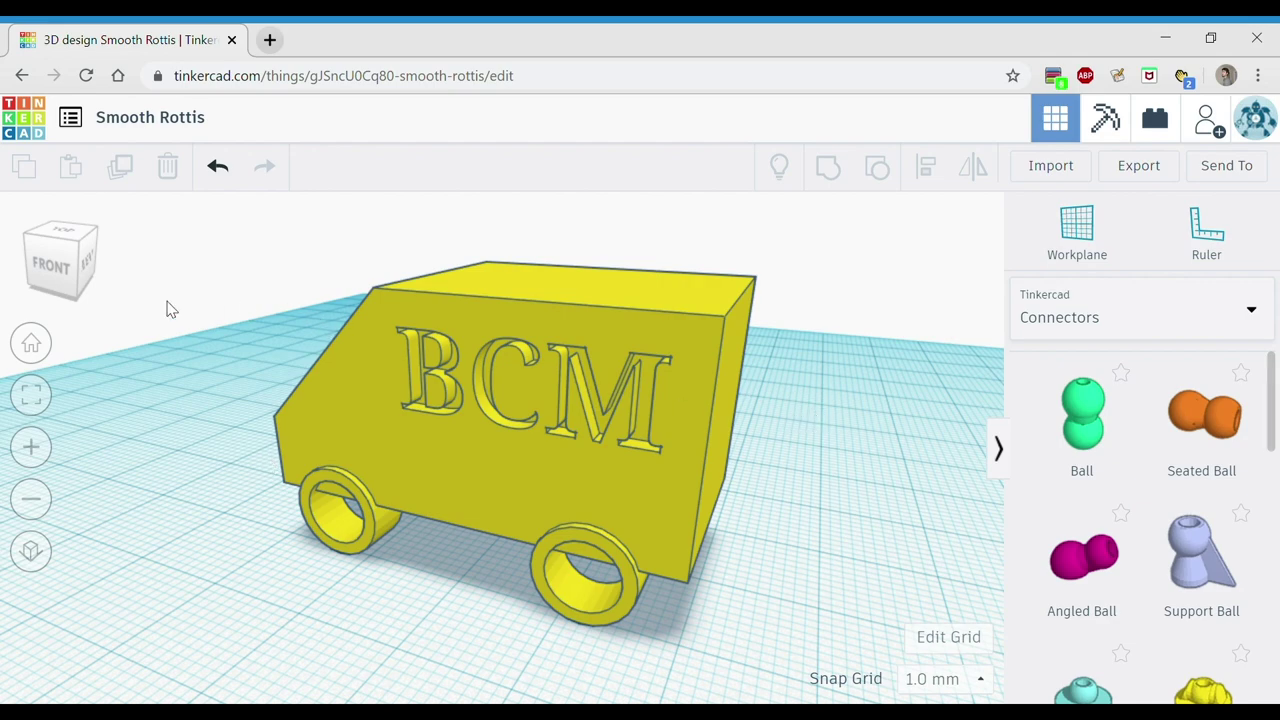
Inspect the finished vehicle from all around, checking the slanted front, the four wheels and the lettered side.
click(73, 273)
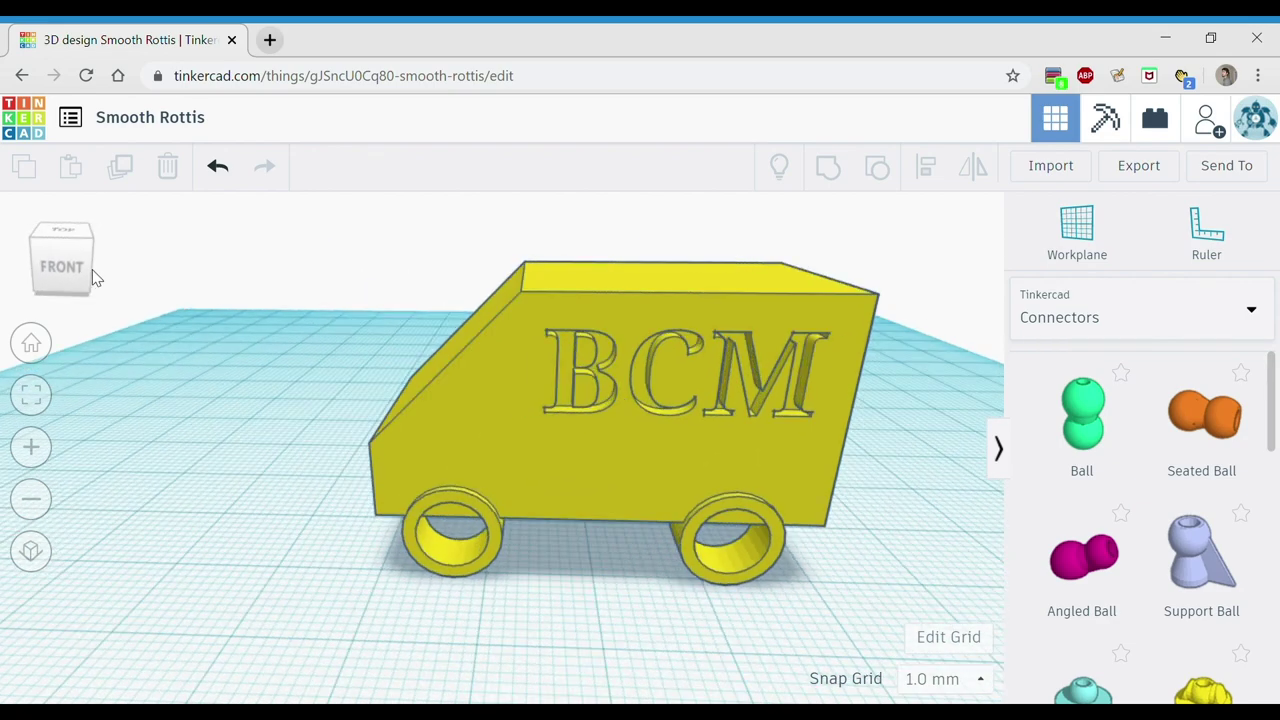
click(94, 272)
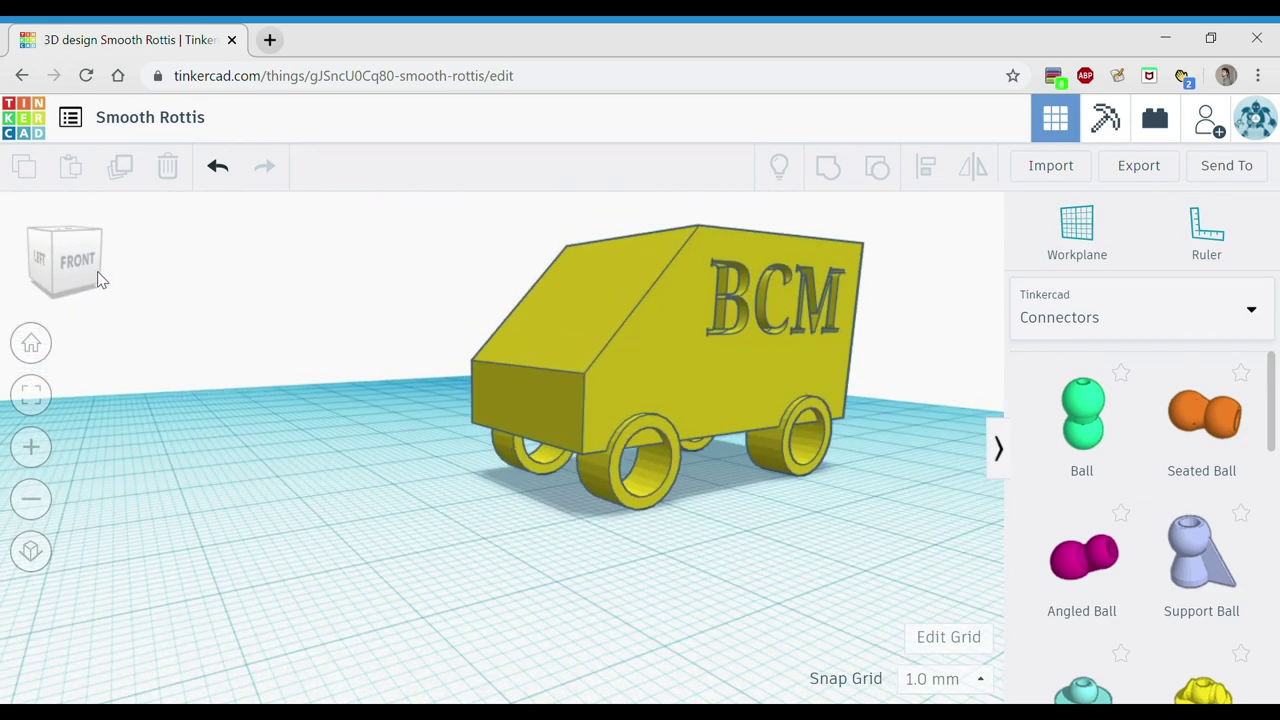
click(97, 272)
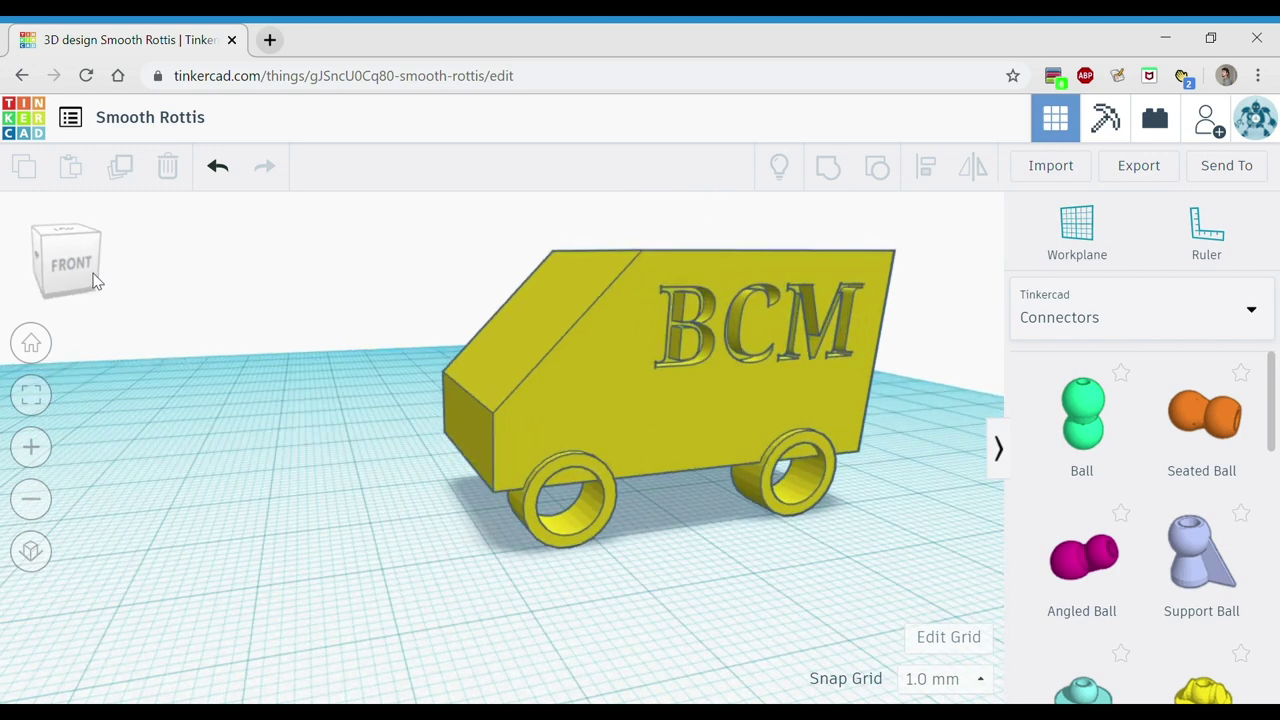
click(101, 282)
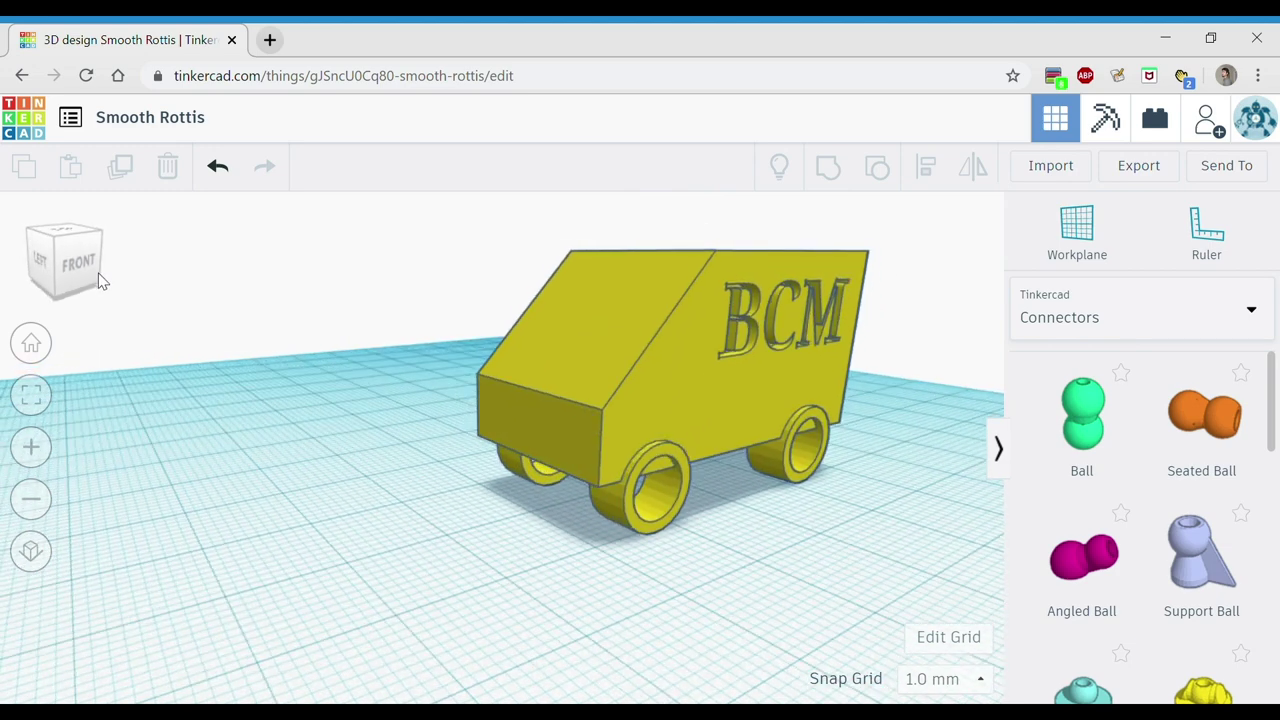
click(97, 271)
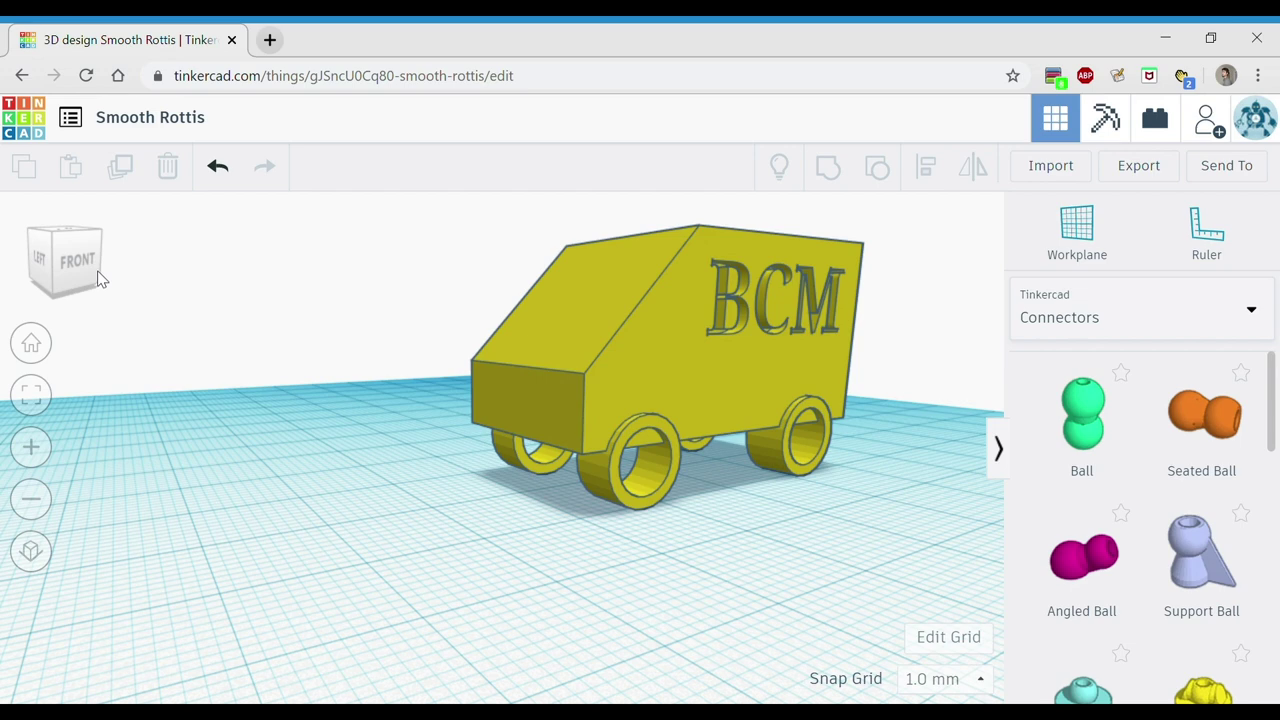
click(97, 271)
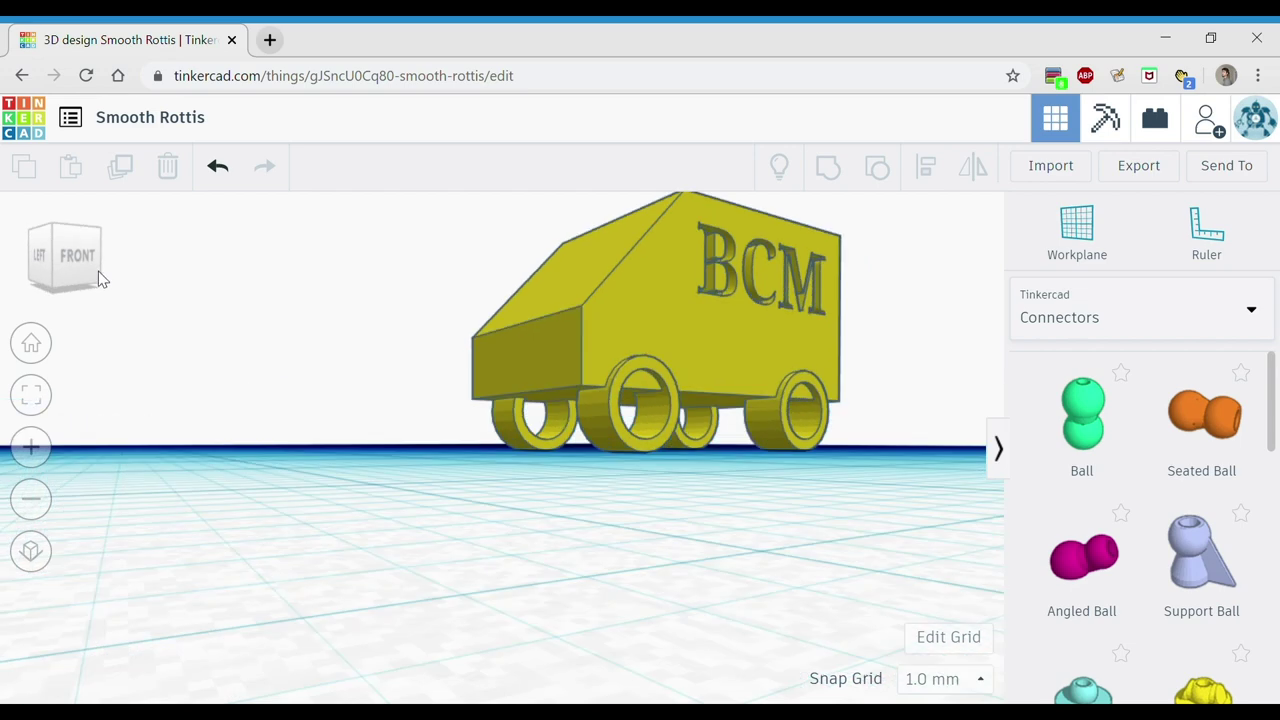
click(98, 272)
click(98, 273)
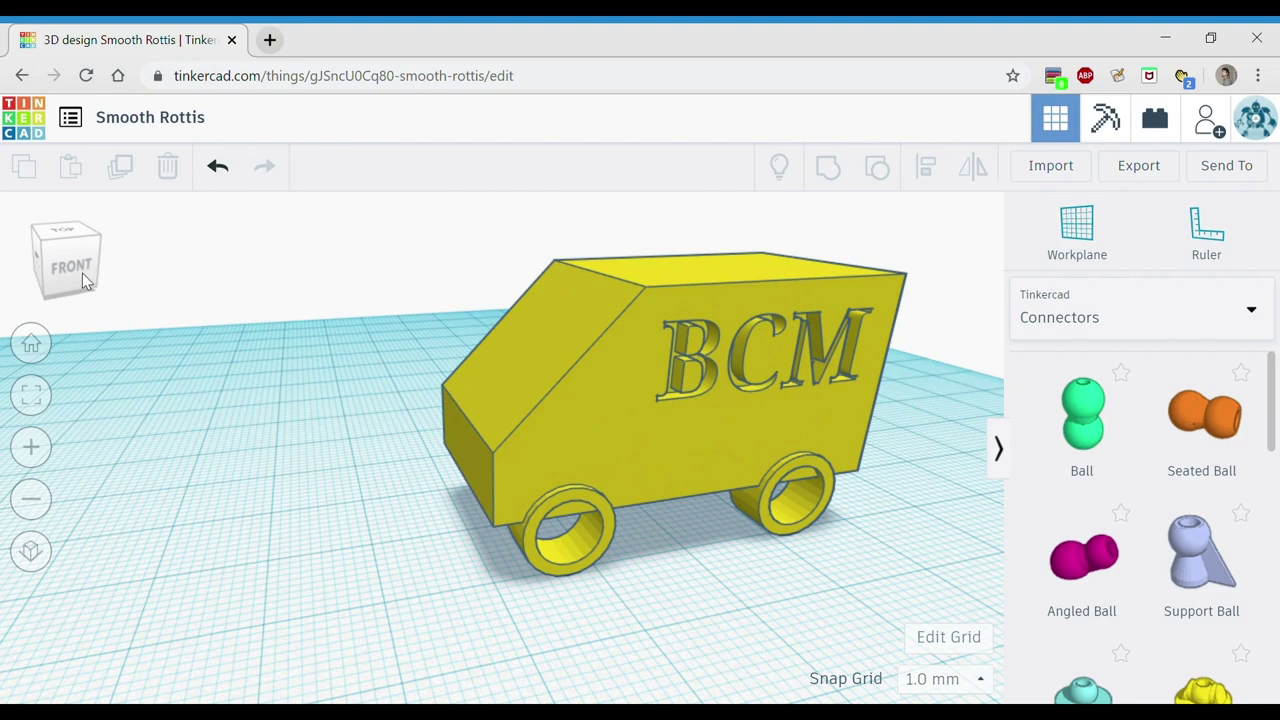
drag(82, 273, 66, 271)
click(66, 271)
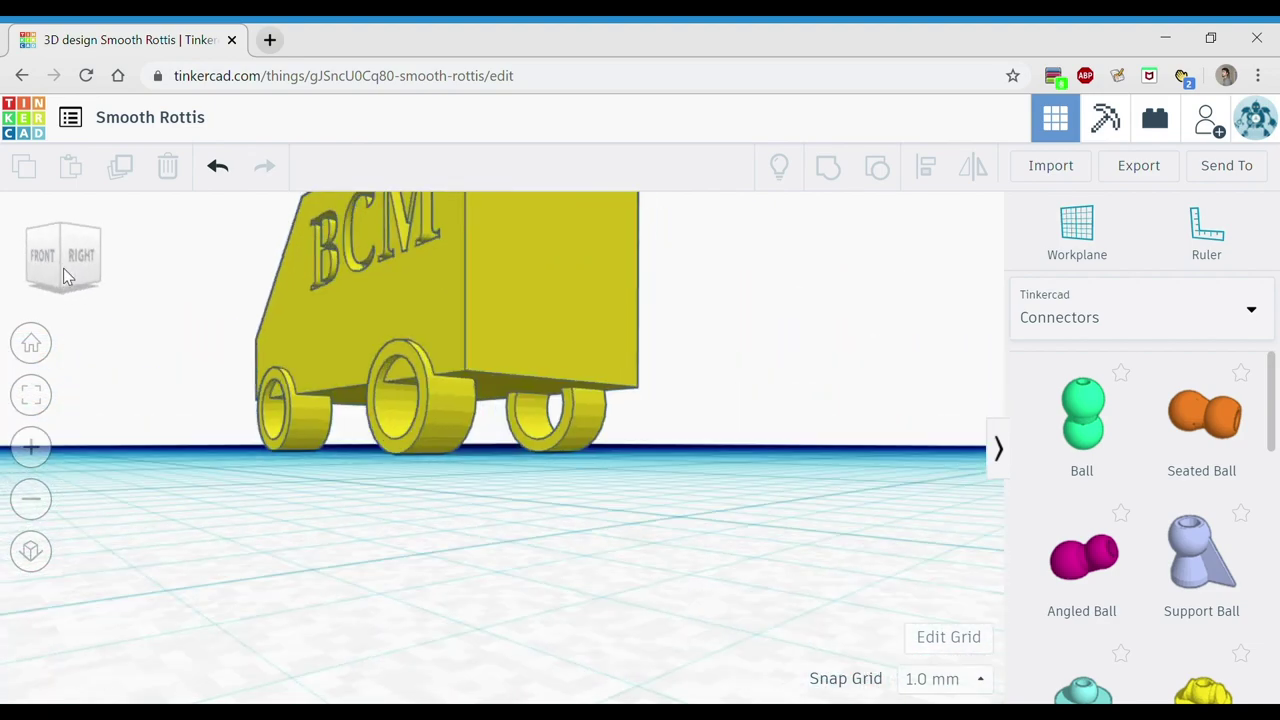
click(63, 268)
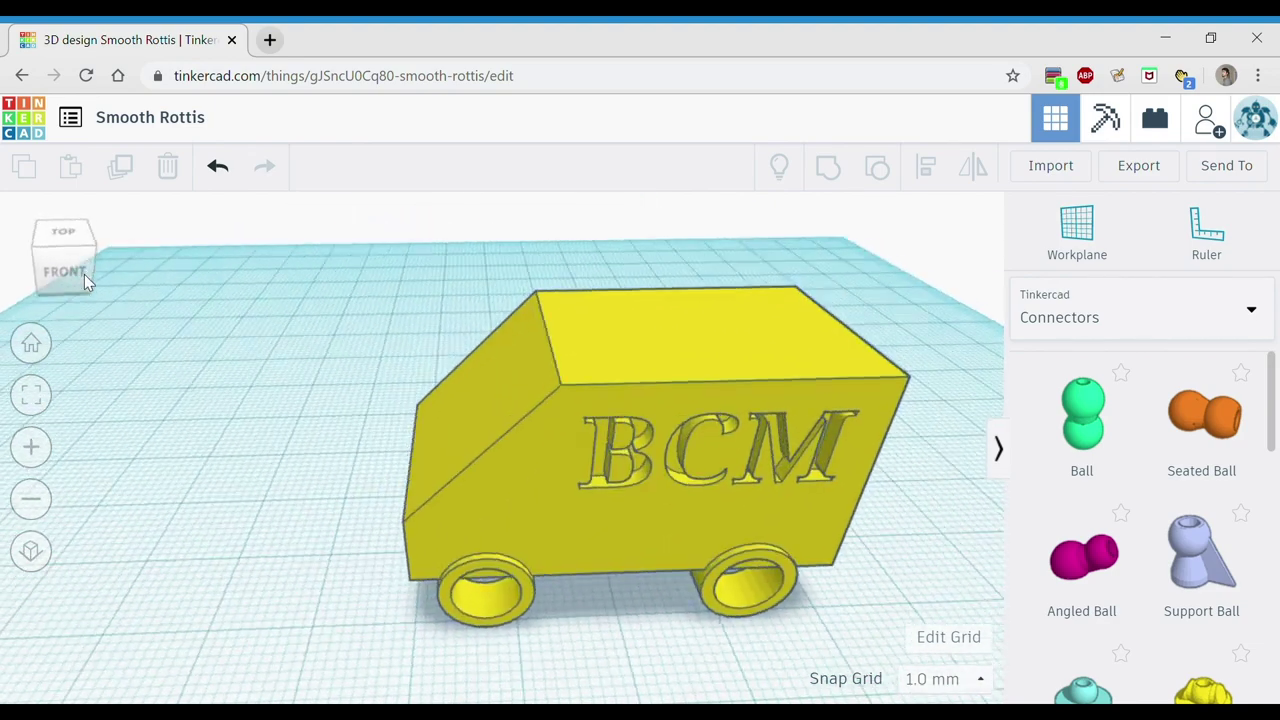
click(85, 274)
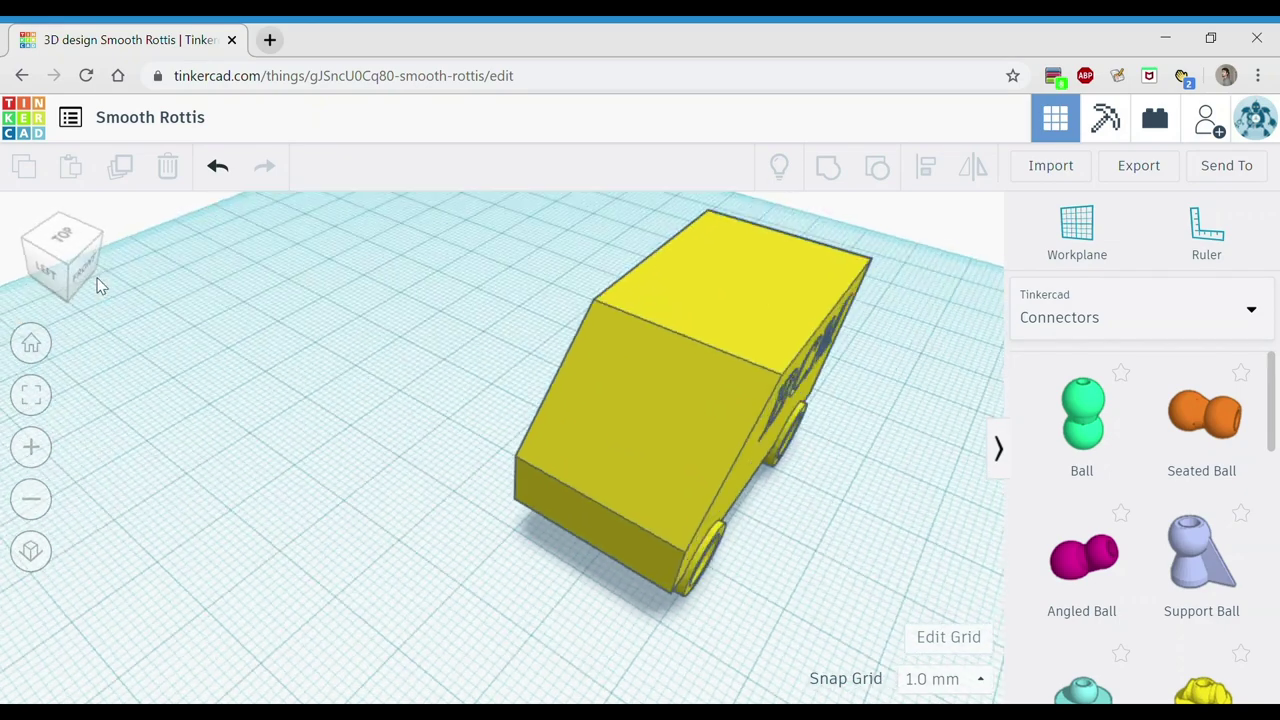
click(88, 279)
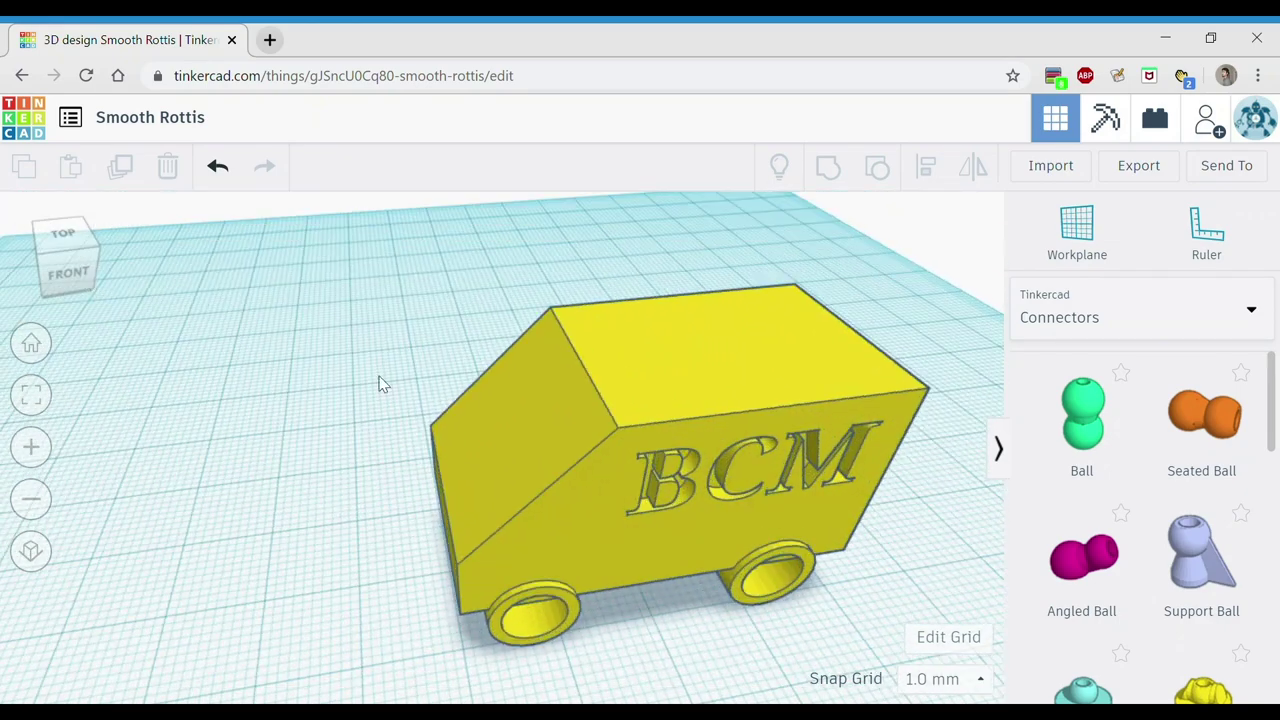